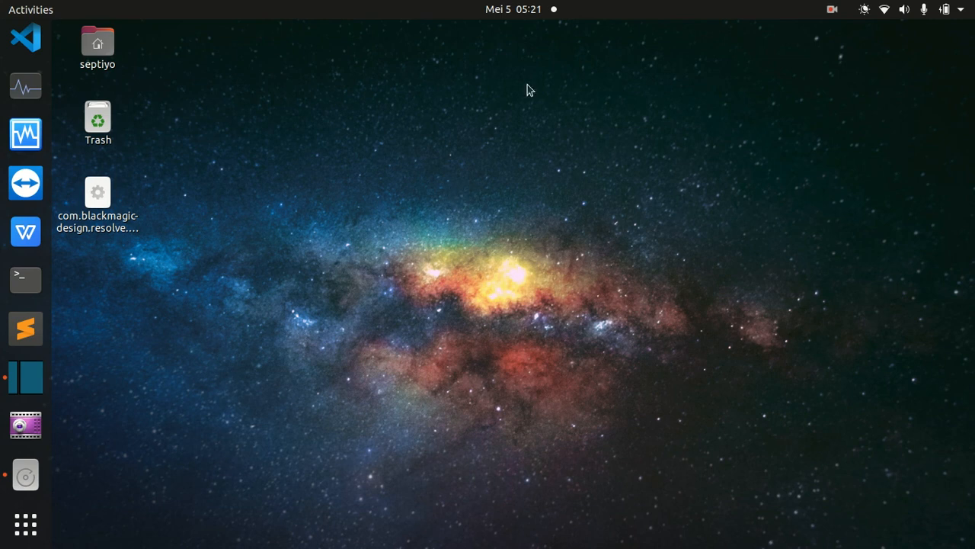
Open Shotcut to view its start screen, and minimize the window.
left_click(29, 379)
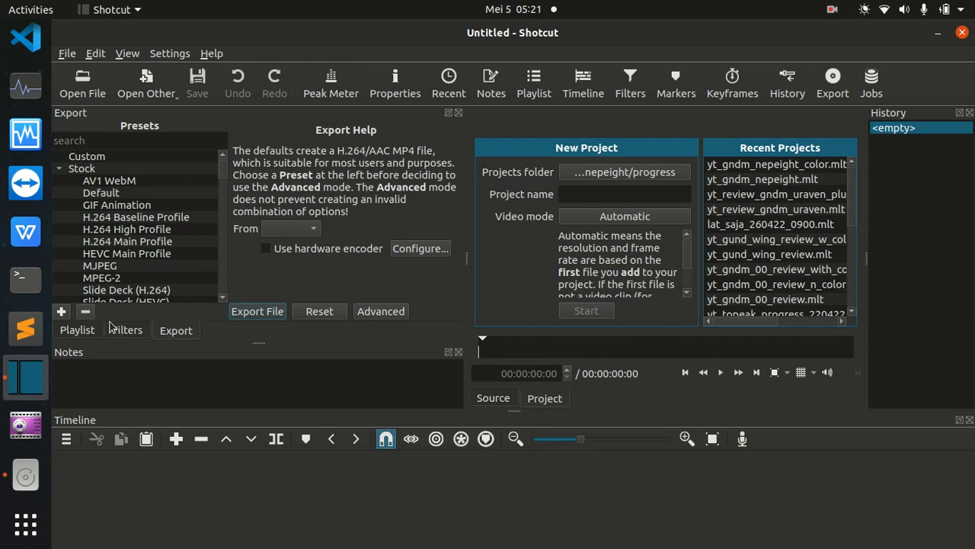
left_click(937, 34)
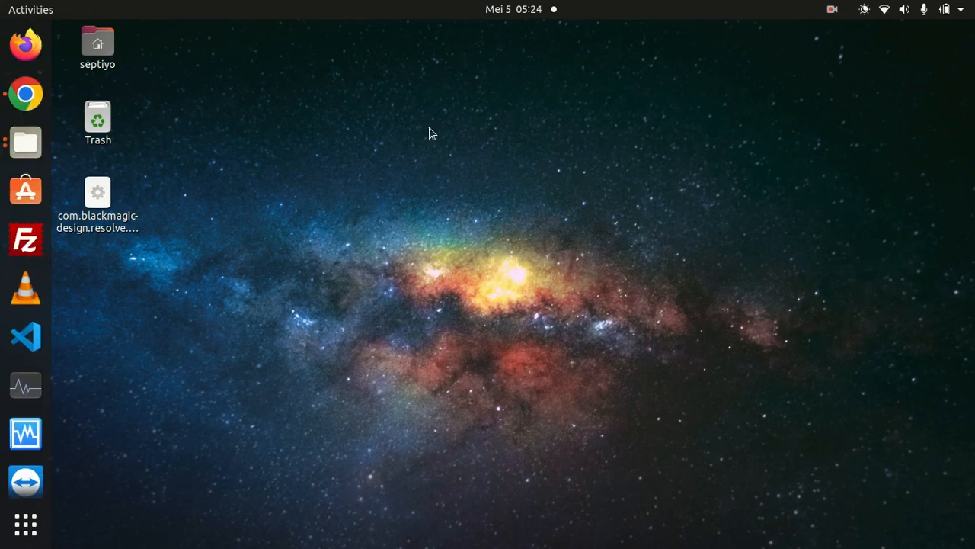
Switch to Google Chrome, search the web for "downlaod shotcut" and open the official Download - Shotcut page.
left_click(24, 95)
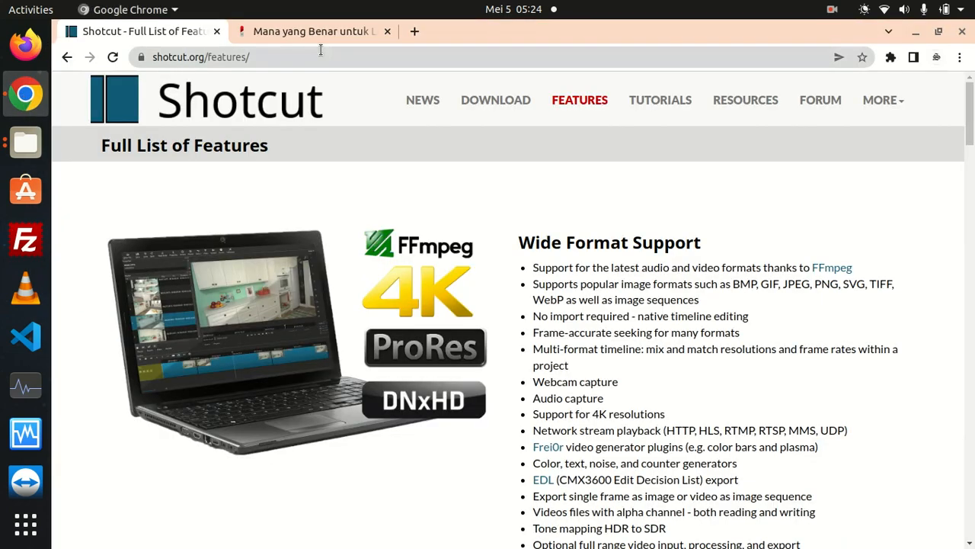
left_click(305, 31)
left_click(316, 64)
key("BackSpace")
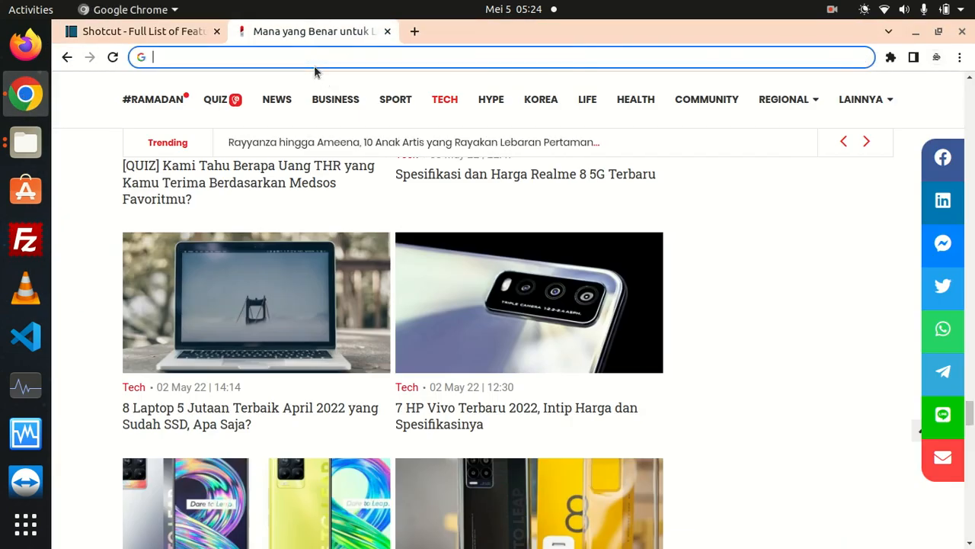
type("do")
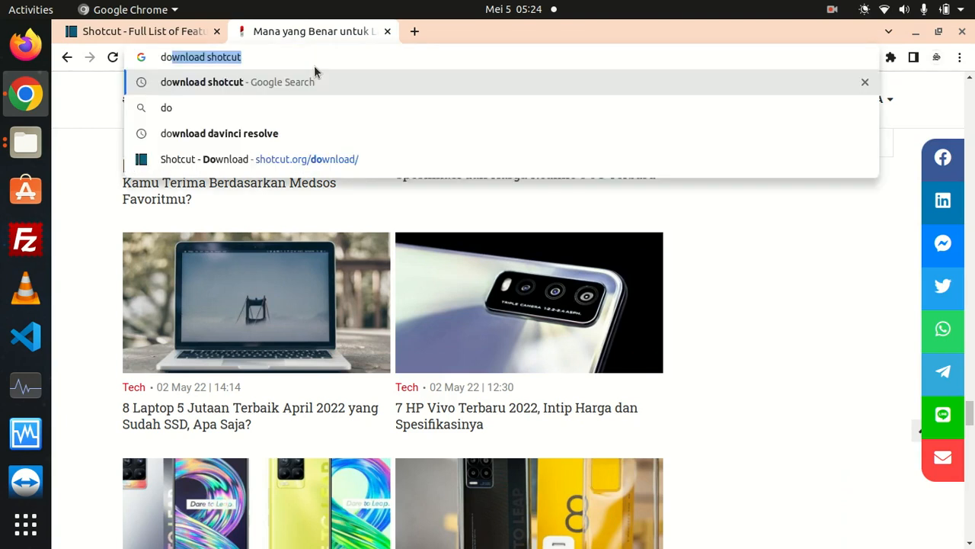
type("wnlaod shotcut")
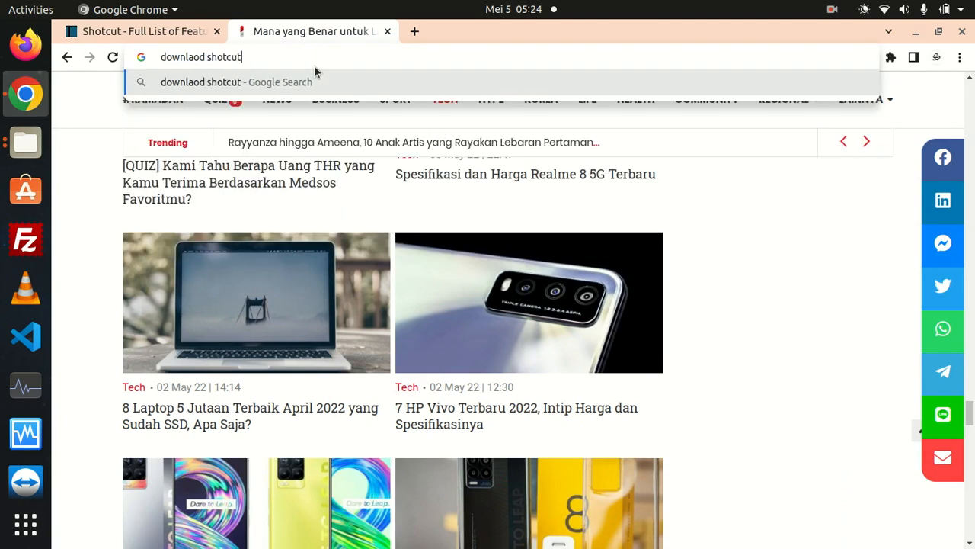
key("Return")
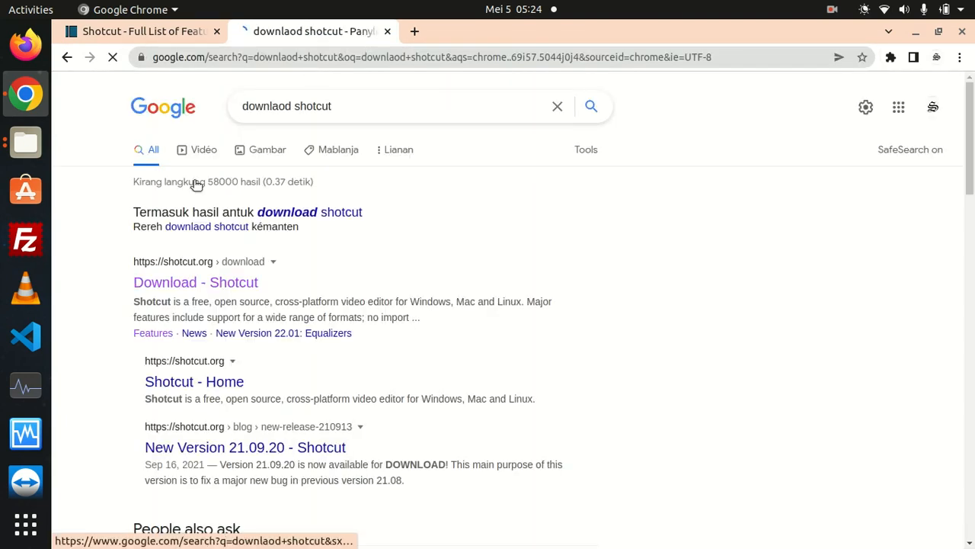
left_click(220, 284)
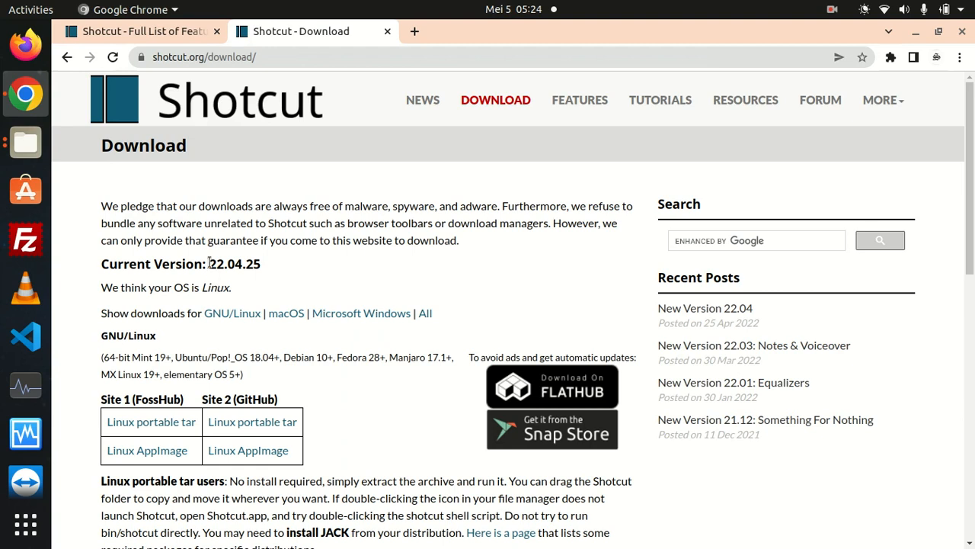
Examine the download page's operating system choices, Linux packages, installation notes and other links.
scroll(203, 265, "down", 1)
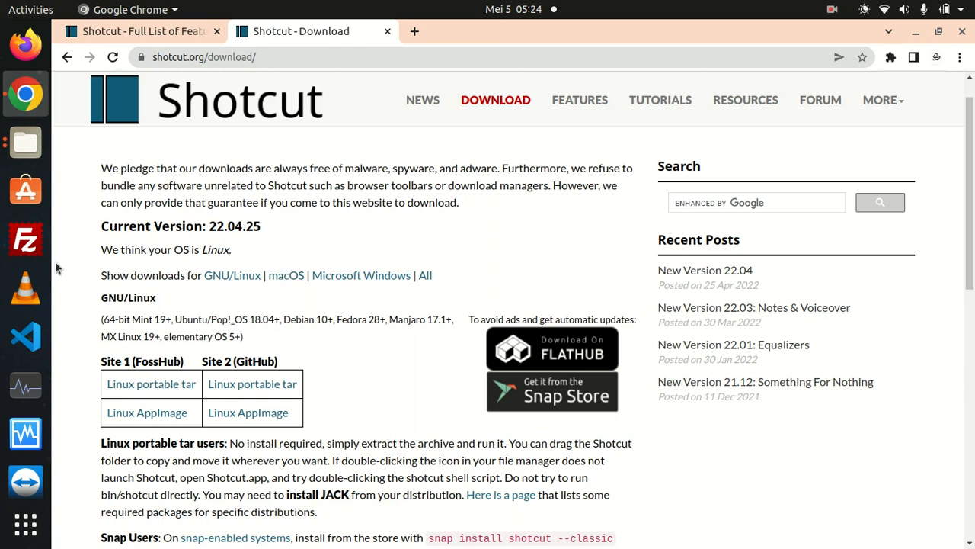
left_click(242, 278)
left_click(364, 279)
scroll(335, 285, "down", 4)
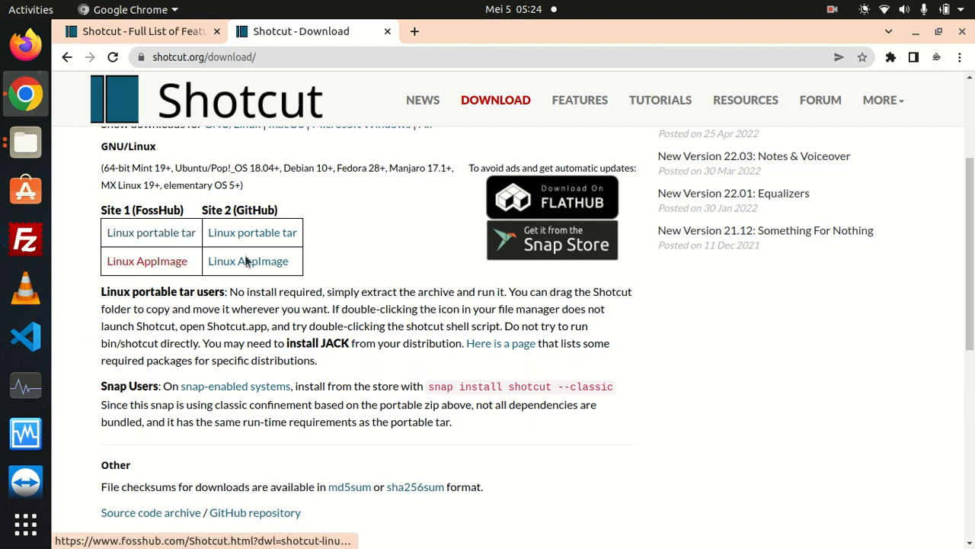
scroll(282, 282, "down", 4)
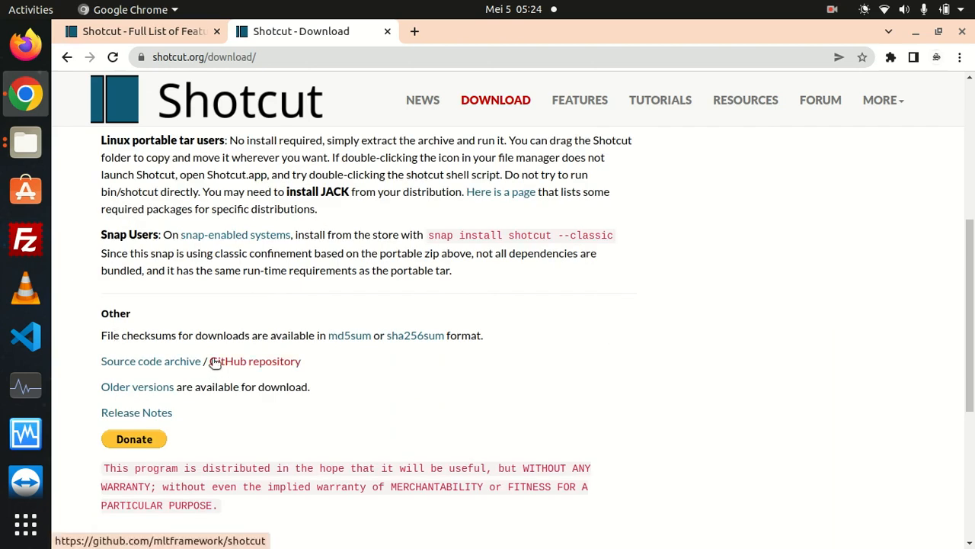
Open the Shotcut site's Features page, review its format, audio, video effects, editing and platform sections, and minimize Chrome.
left_click(579, 107)
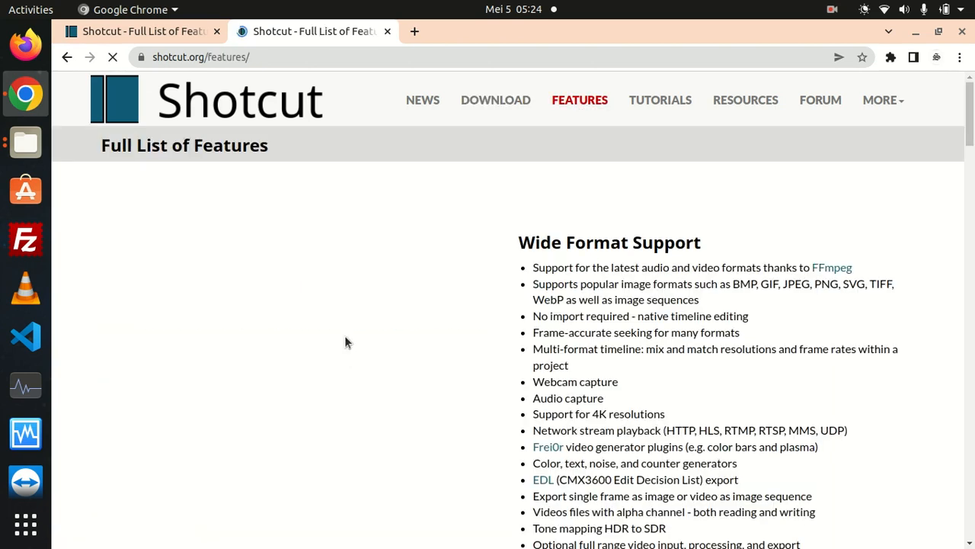
scroll(474, 244, "down", 2)
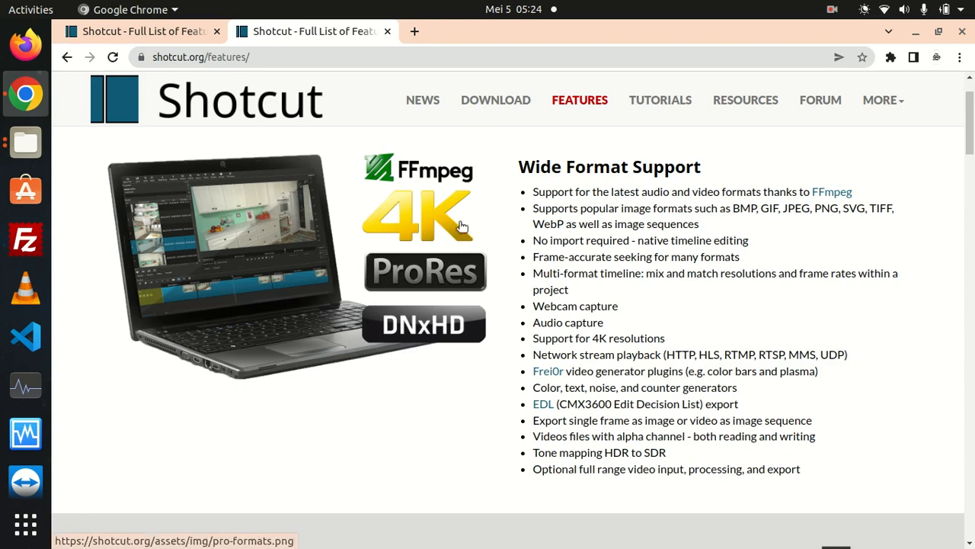
scroll(598, 179, "down", 5)
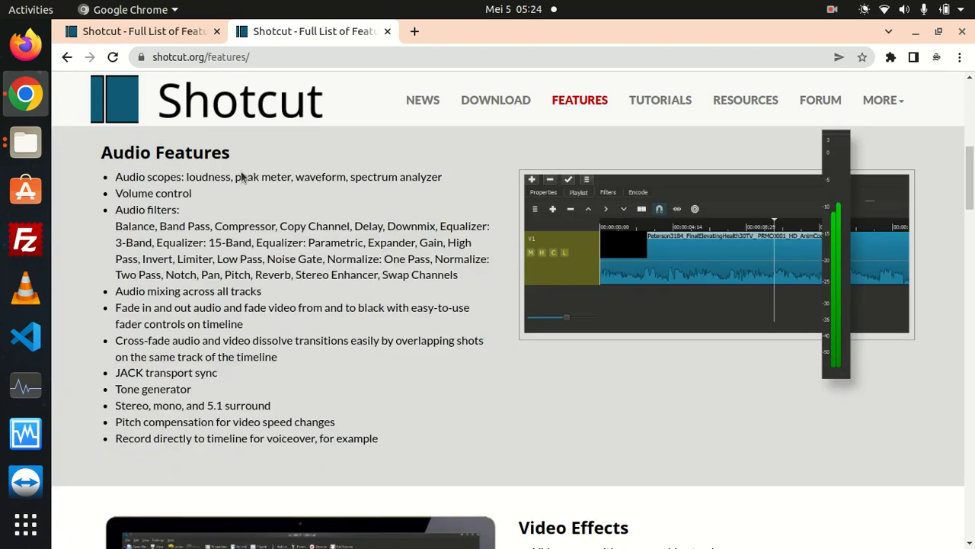
scroll(244, 175, "down", 3)
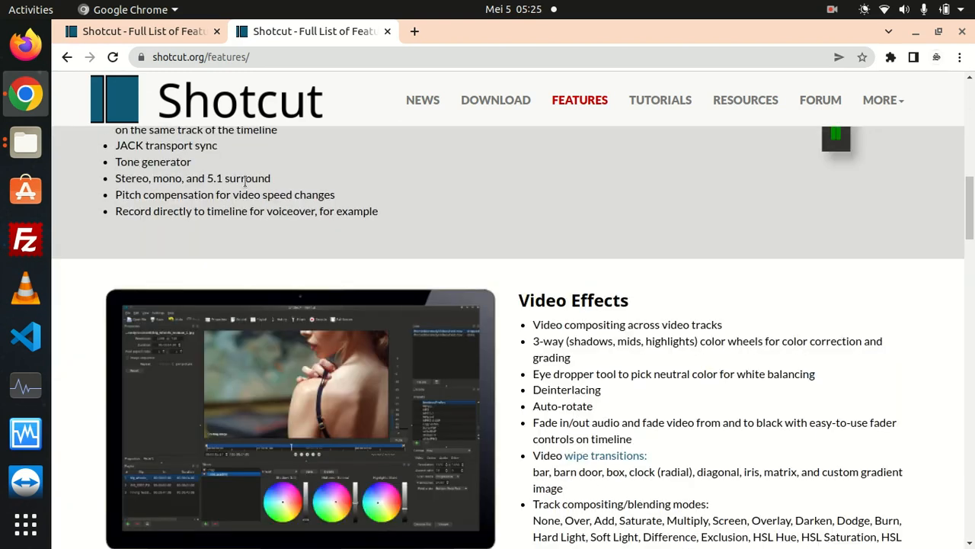
scroll(245, 182, "up", 3)
scroll(583, 339, "down", 3)
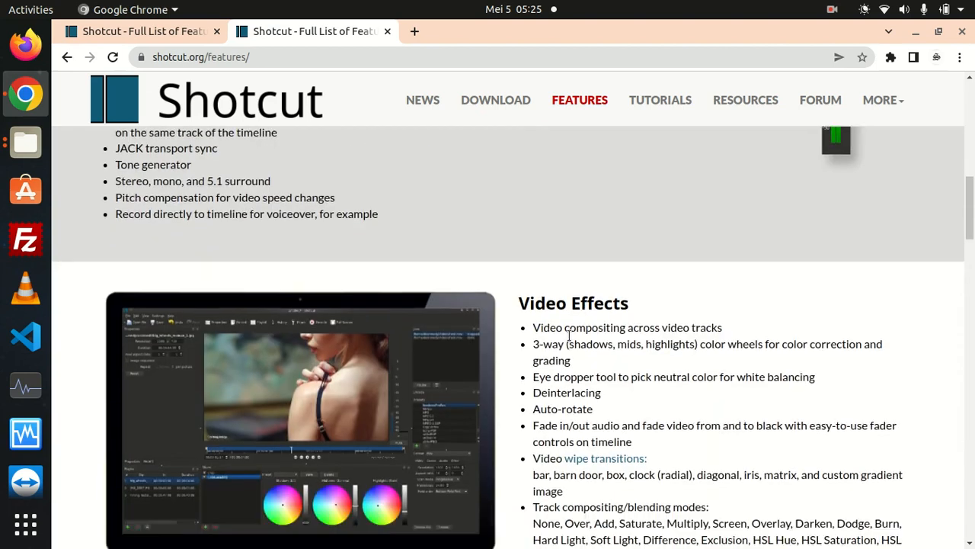
scroll(583, 339, "down", 10)
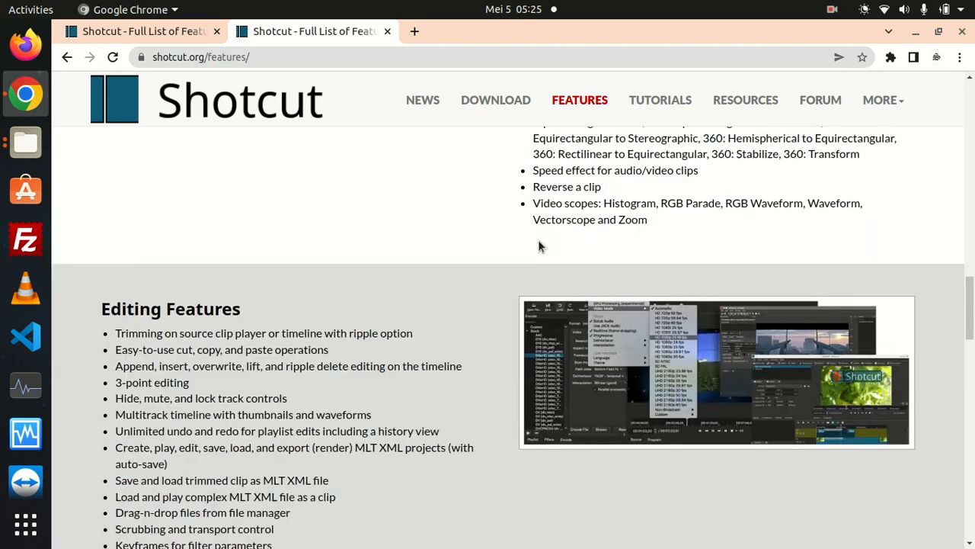
scroll(539, 242, "down", 2)
scroll(455, 246, "down", 12)
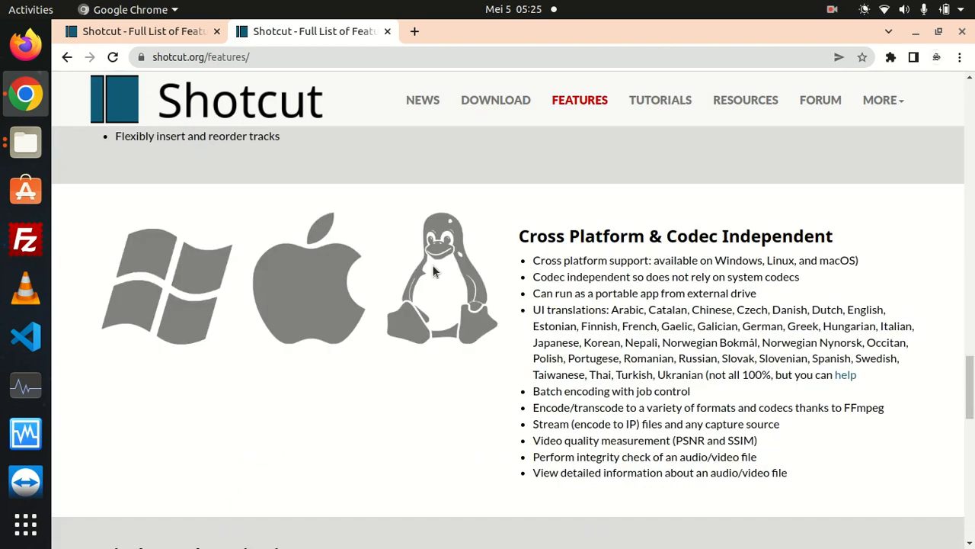
scroll(452, 435, "up", 5)
scroll(416, 431, "down", 6)
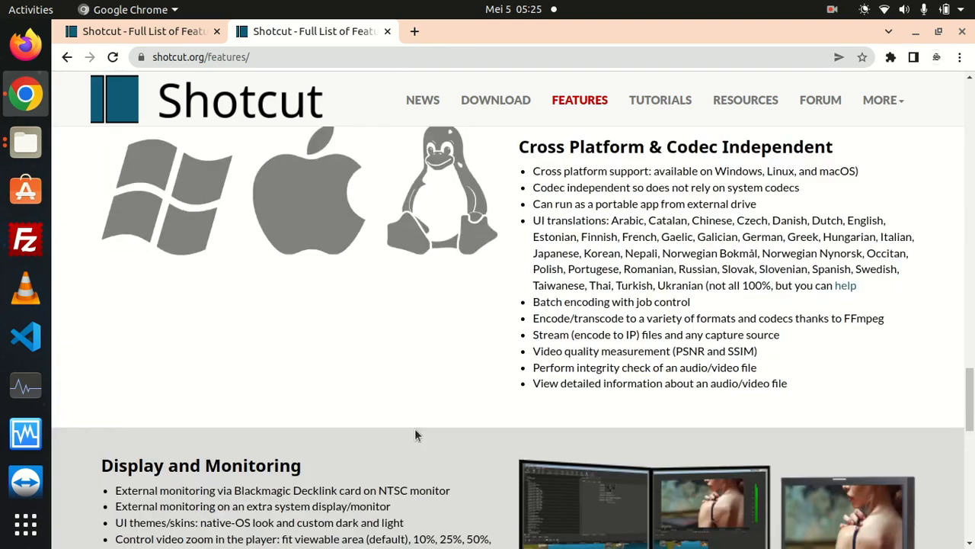
scroll(421, 381, "up", 1)
scroll(426, 334, "up", 12)
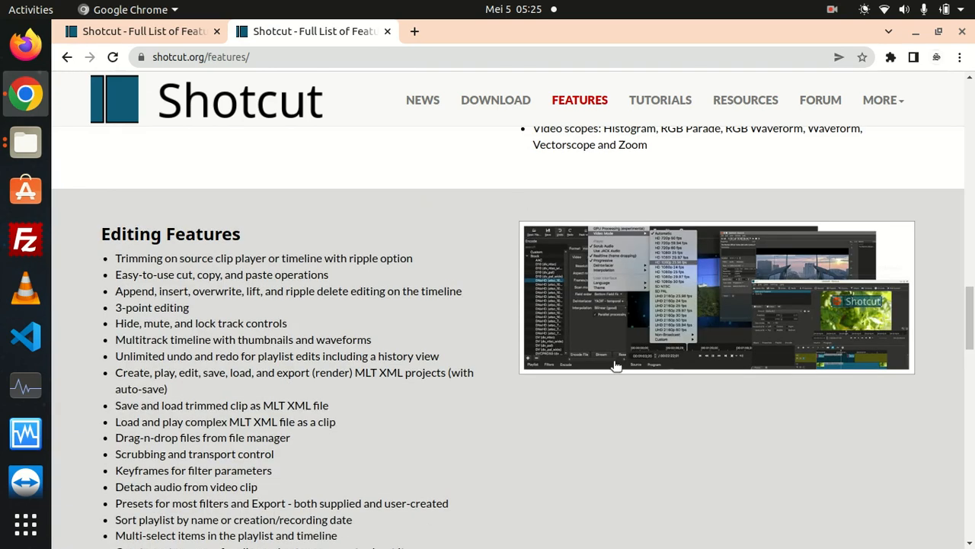
left_click(917, 33)
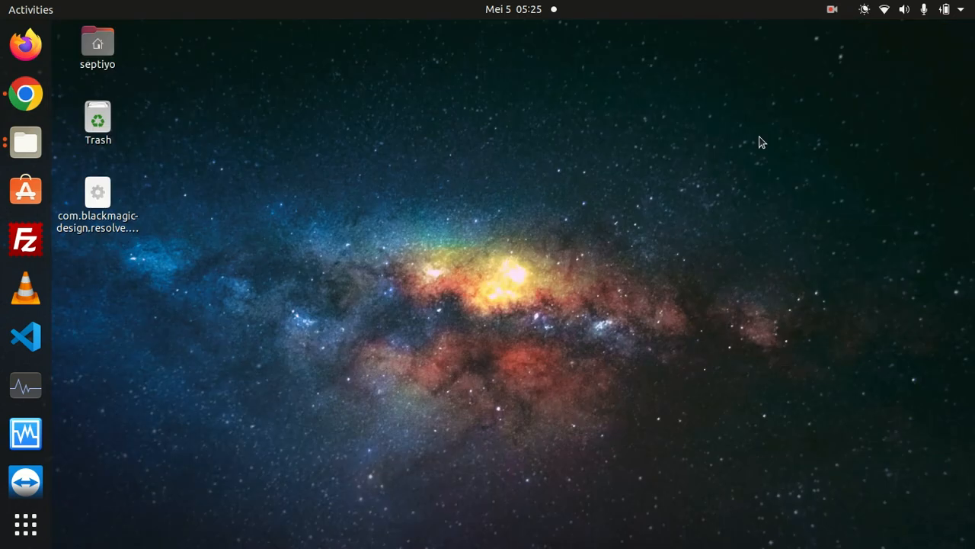
Switch to the running Shotcut application.
scroll(25, 476, "down", 3)
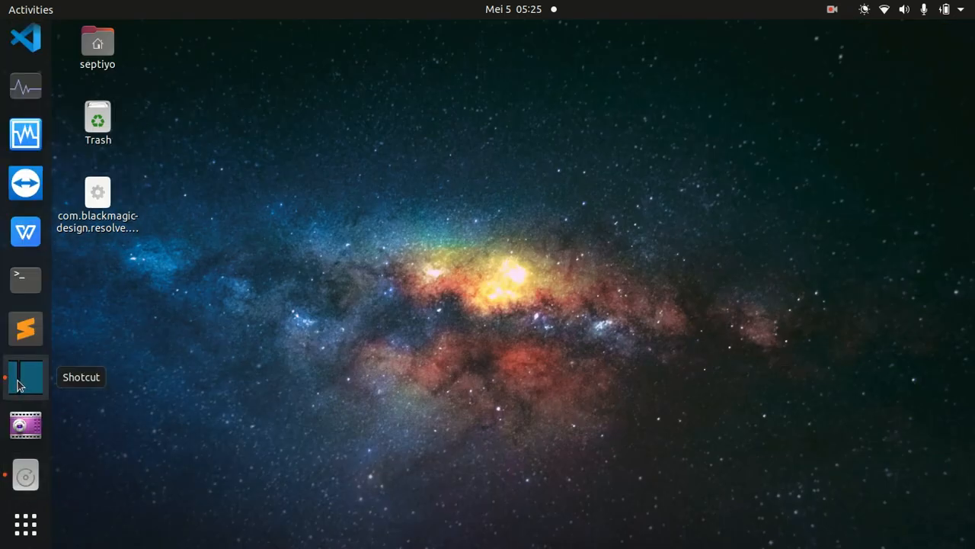
left_click(834, 10)
left_click(817, 95)
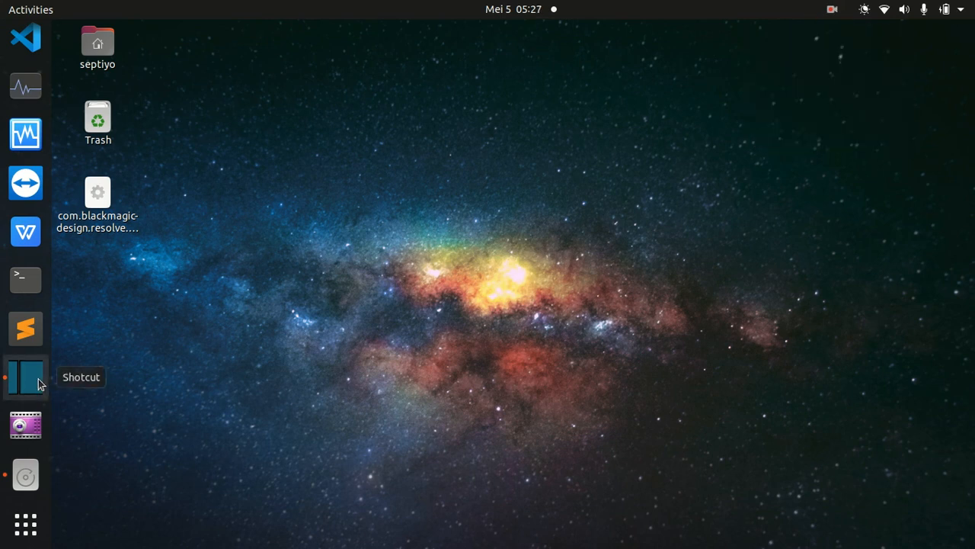
left_click(33, 381)
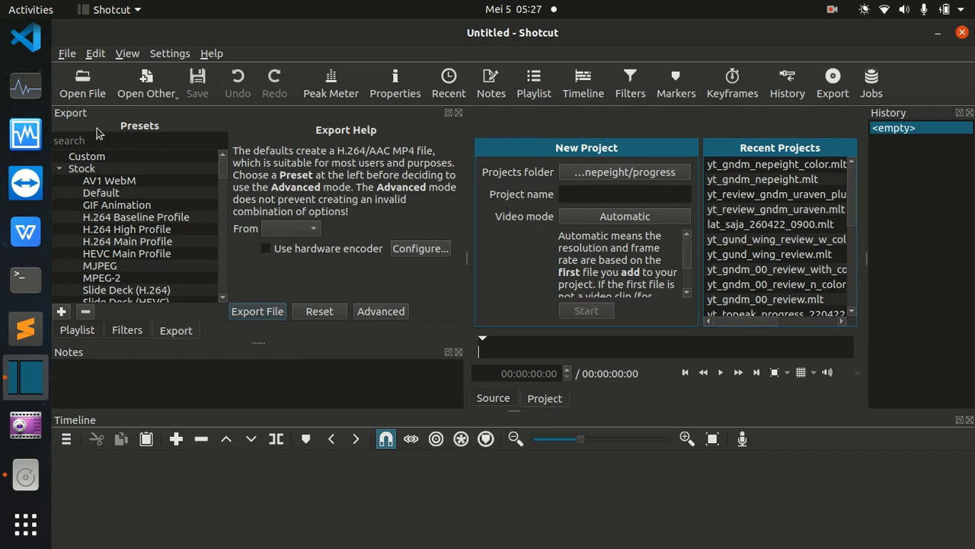
Bring up the dialog for opening a file and cancel it.
left_click(83, 86)
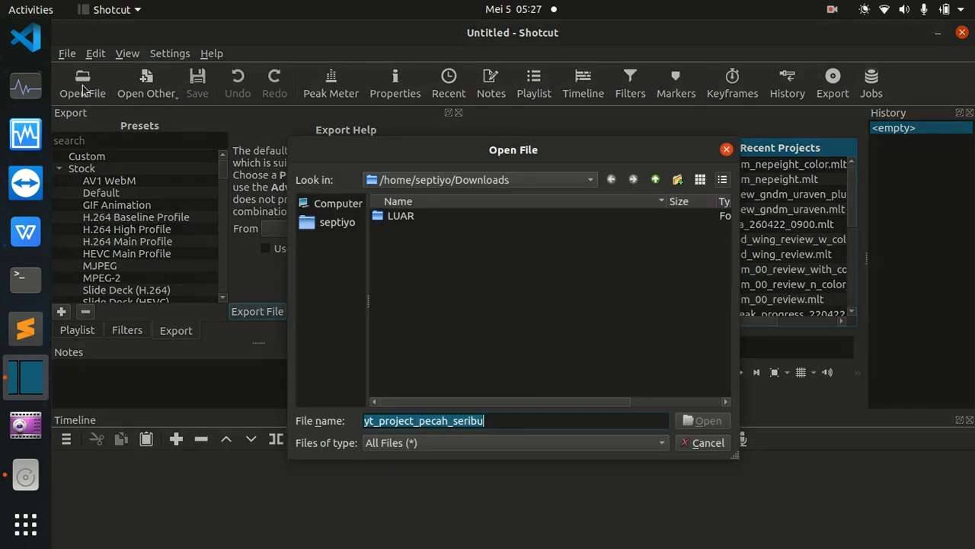
left_click(705, 441)
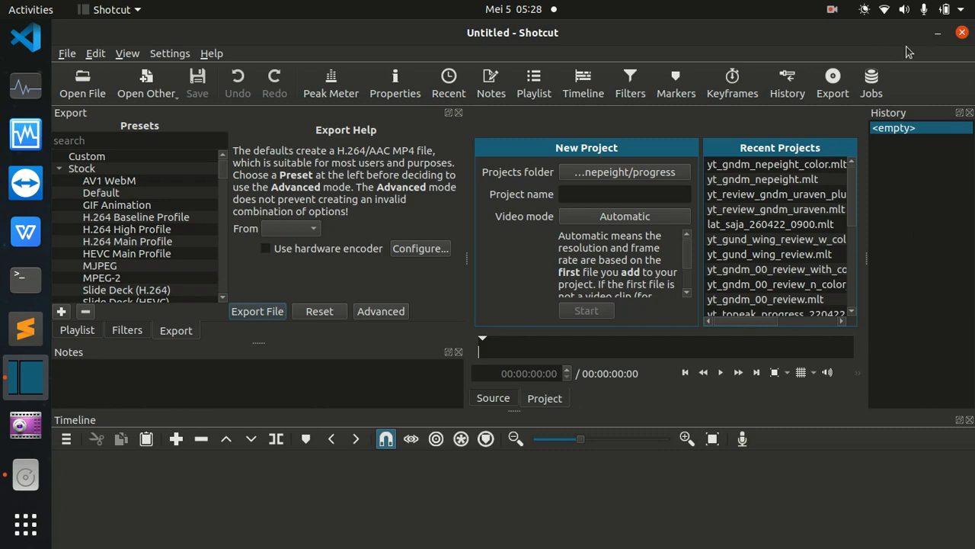
left_click(833, 10)
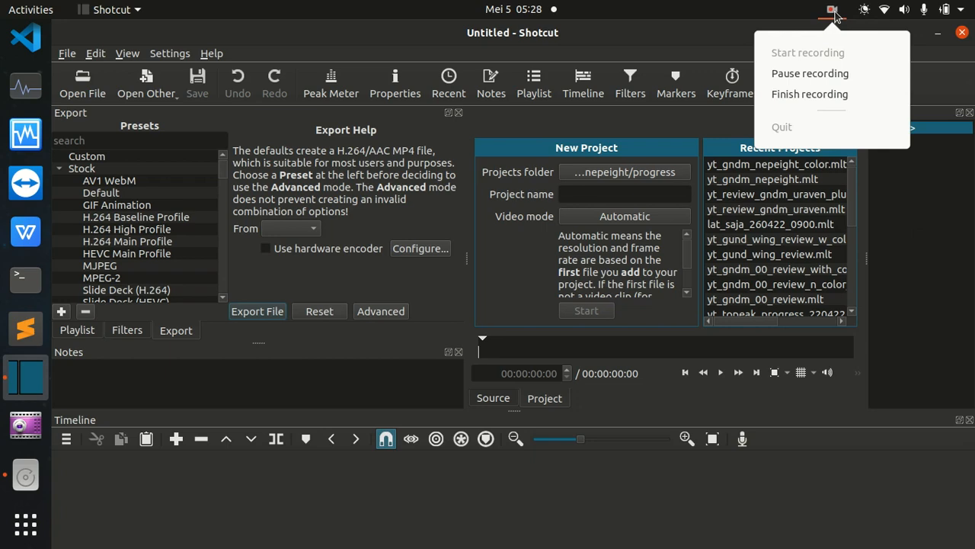
left_click(836, 93)
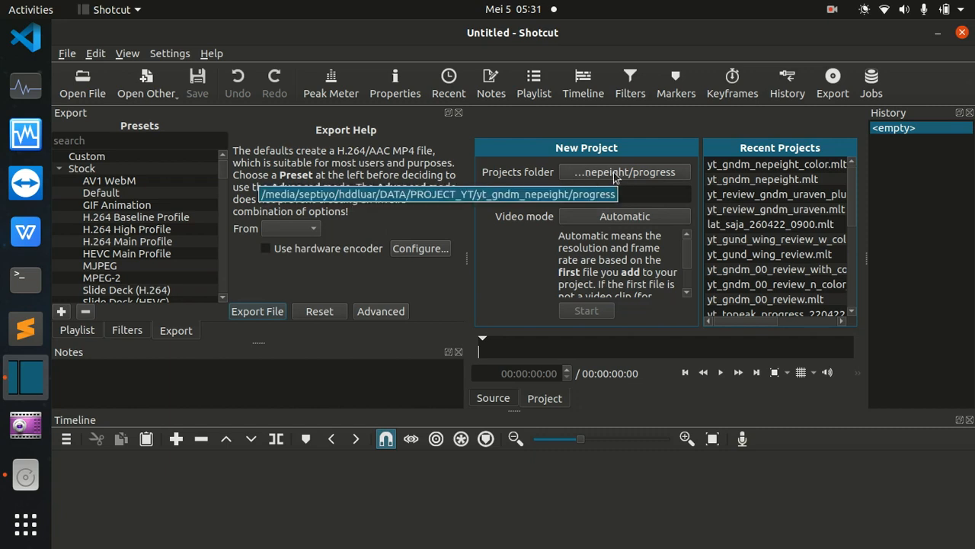
Set the new project's folder to yt_tutorial_shotcut/asset inside the PROJECT_YT folder.
left_click(587, 173)
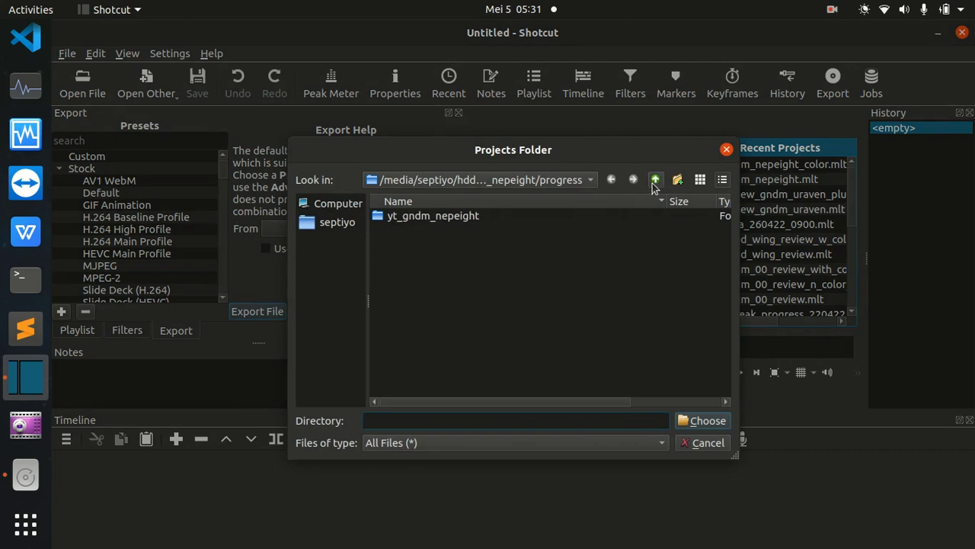
left_click(655, 179)
left_click(655, 180)
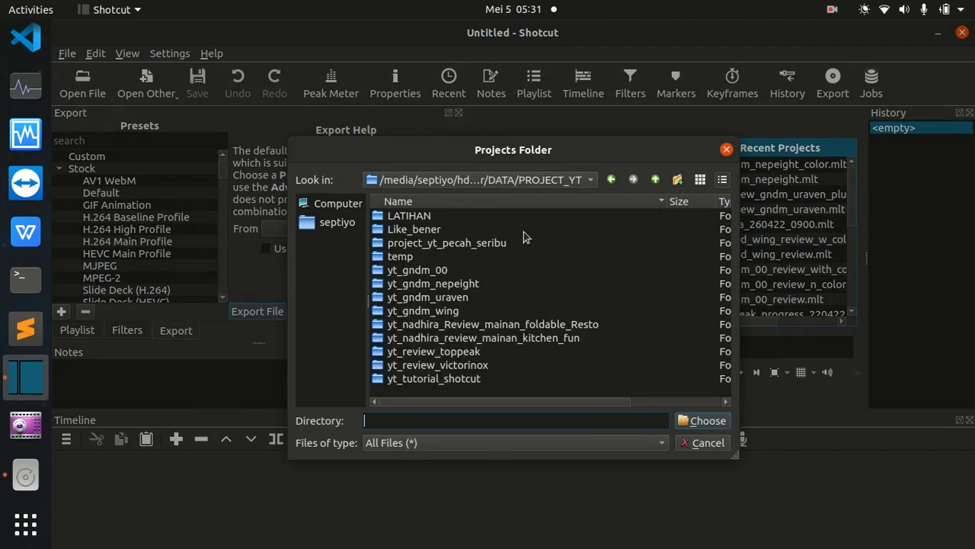
double_click(436, 379)
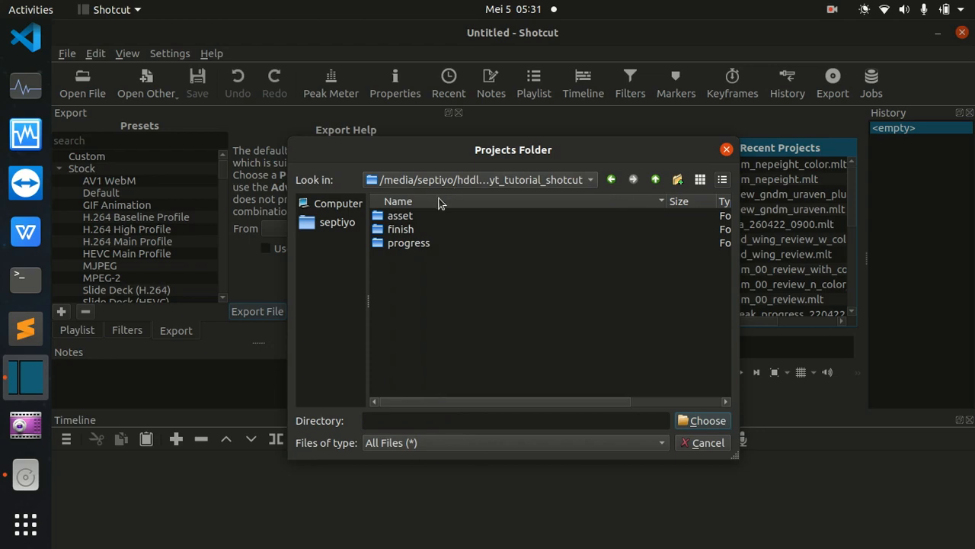
double_click(399, 216)
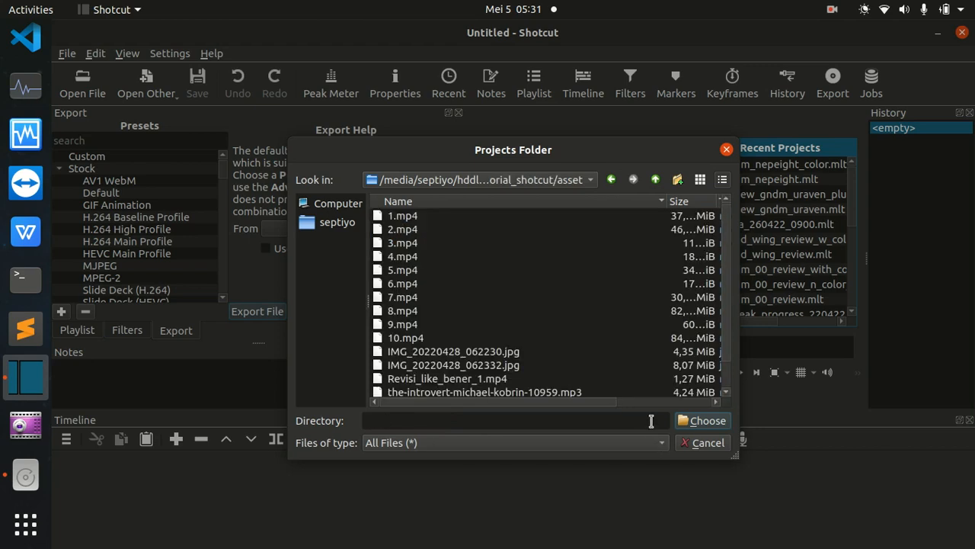
left_click(709, 424)
Name the new project yt_tutorial_shotcut and create it with the Automatic video mode.
left_click(585, 193)
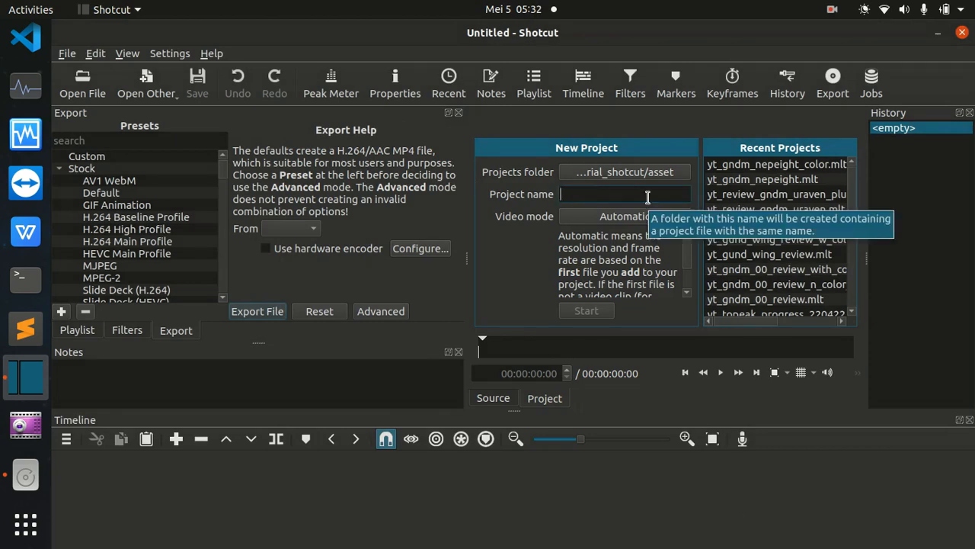
type("yt_tutorial_shotcut")
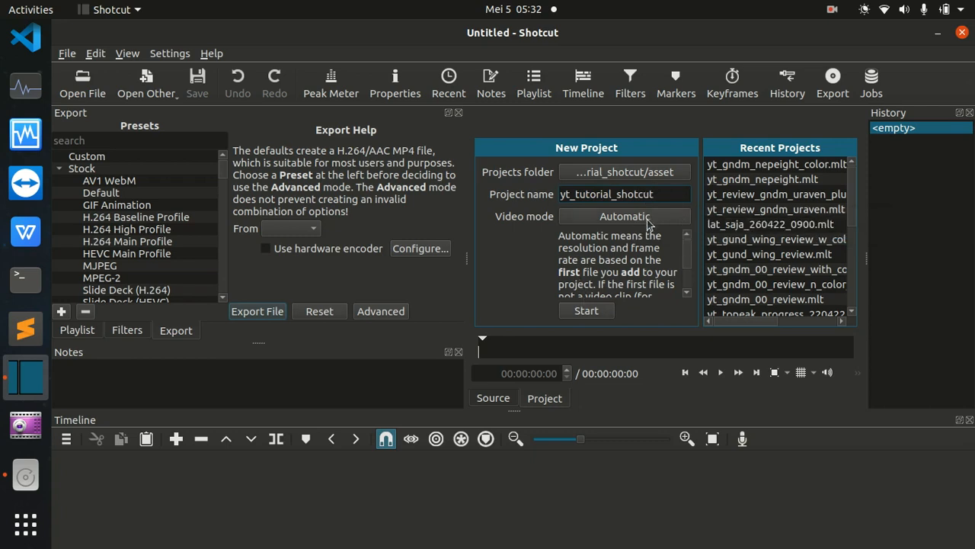
mouse_move(686, 250)
left_mouse_down()
mouse_move(683, 289)
mouse_move(687, 243)
left_mouse_up()
left_click(587, 318)
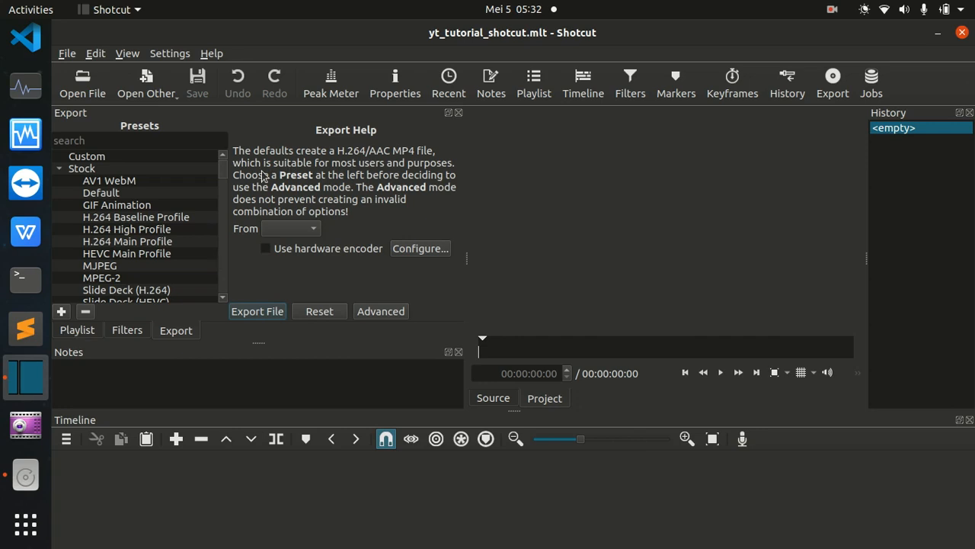
Show the playlist panel and bring the file manager's asset folder window beside it, leaving the playlist area visible.
left_click(76, 330)
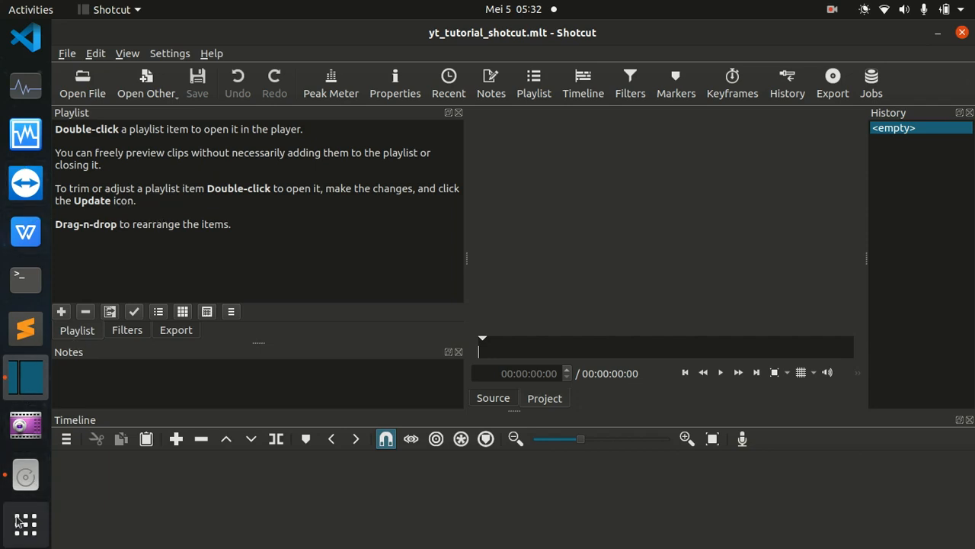
left_click(25, 476)
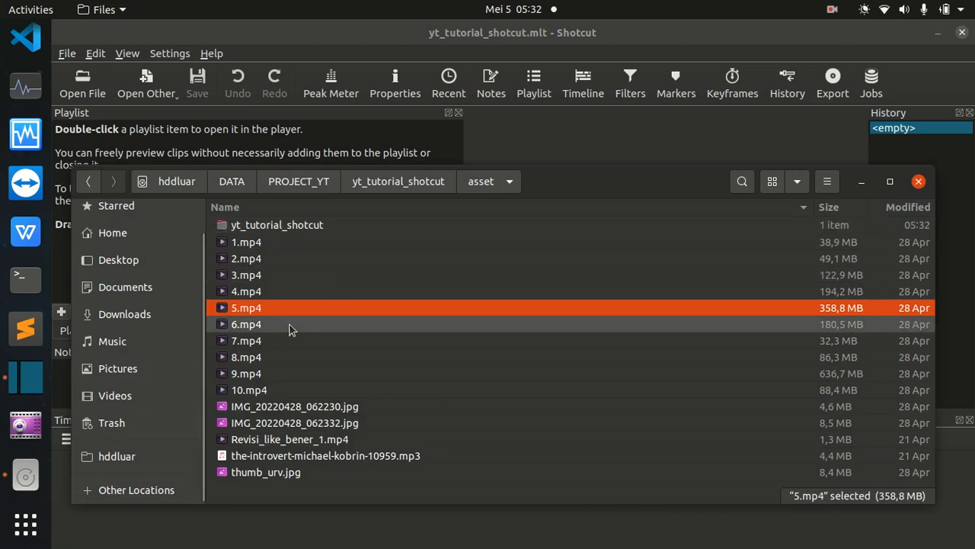
left_click_drag(539, 191, 756, 113)
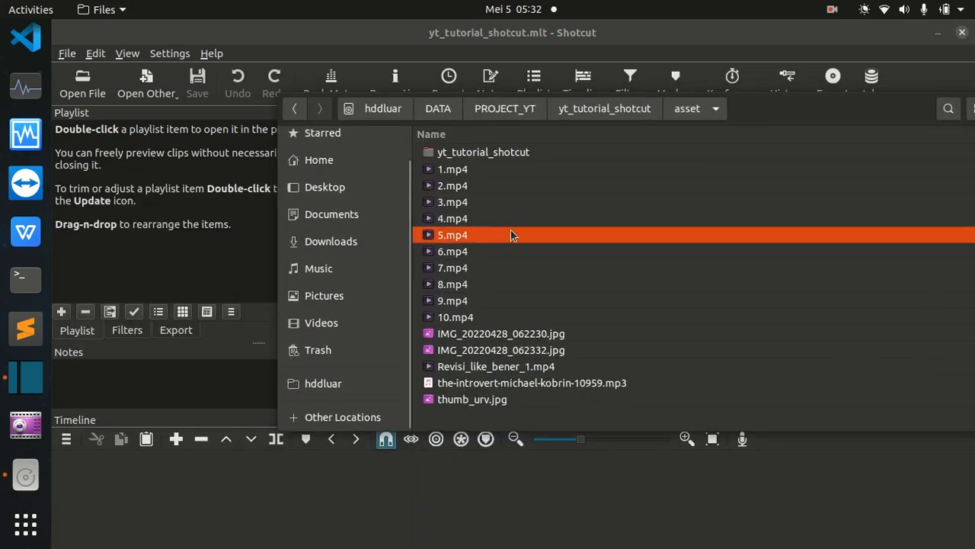
Add 1.mp4 to 10.mp4, Revisi_like_bener_1.mp4 and the introvert MP3 from the asset folder to the playlist, and narrow the playlist panel.
left_click(457, 169)
key("shift+Down")
key("shift+Down")
key("shift+Down")
key("shift+Down")
key("shift+Down")
key("shift+Down")
key("shift+Down")
key("shift+Down")
key("shift+Down")
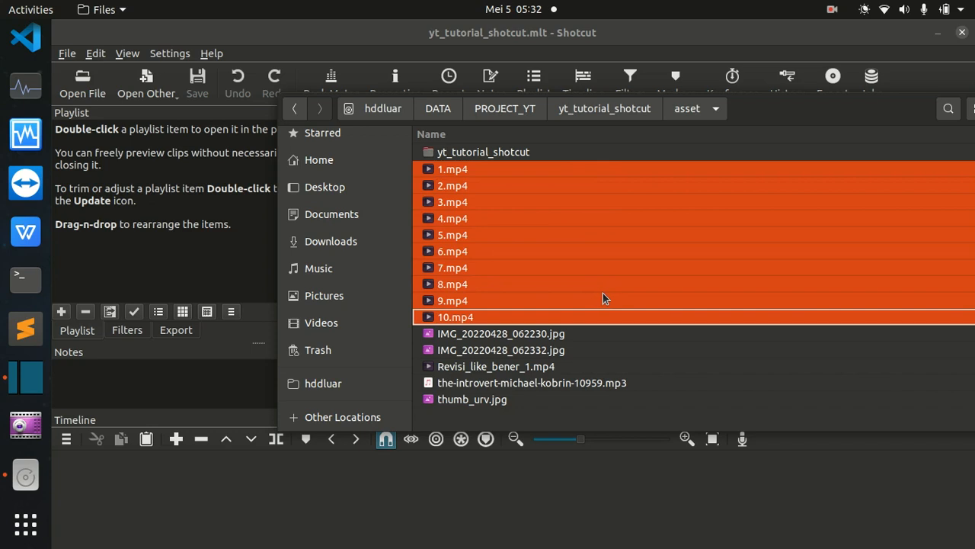
left_click(541, 384, "ctrl")
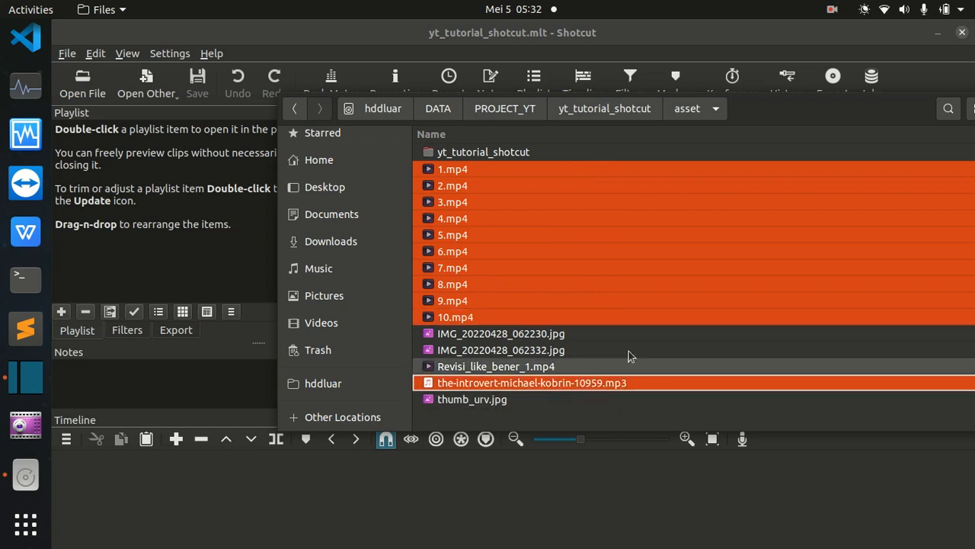
left_click(494, 367, "ctrl")
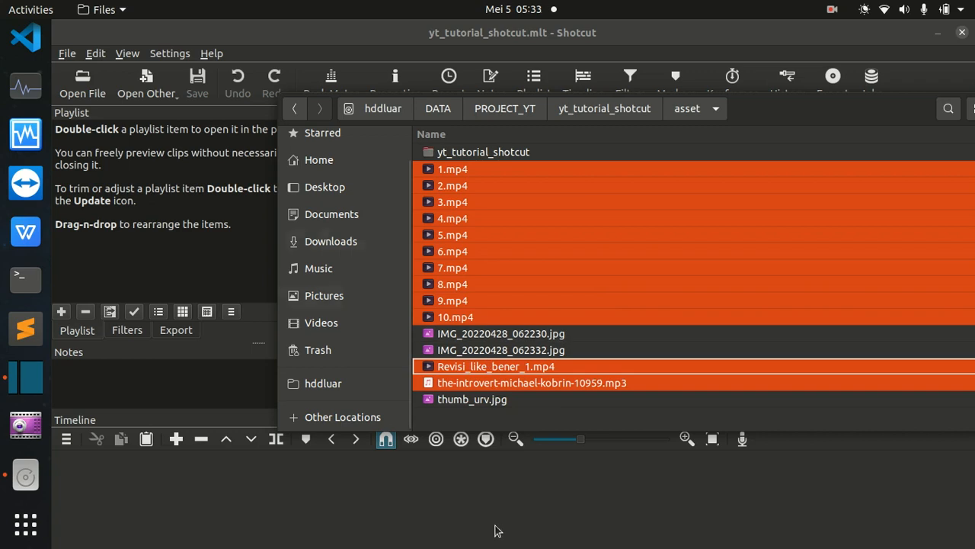
left_click_drag(451, 172, 162, 202)
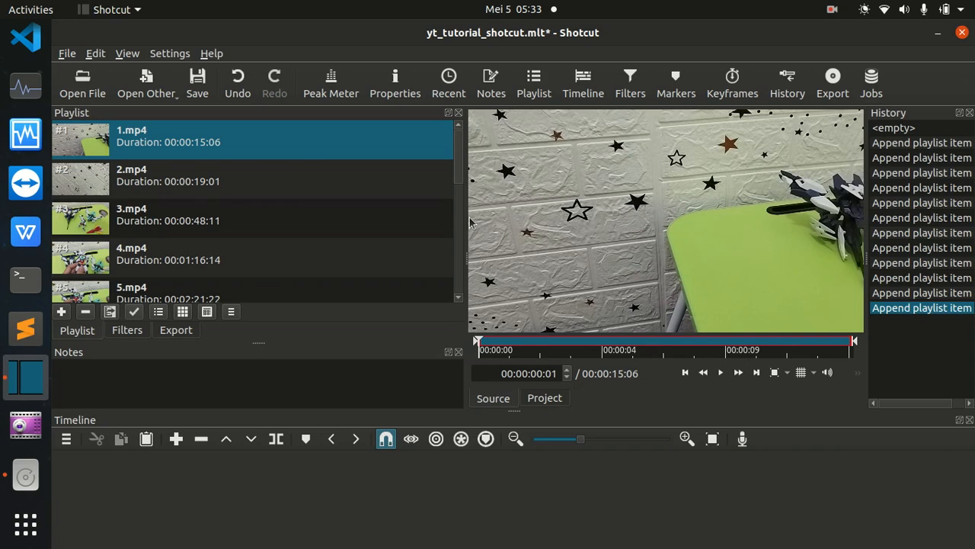
left_click_drag(466, 221, 294, 224)
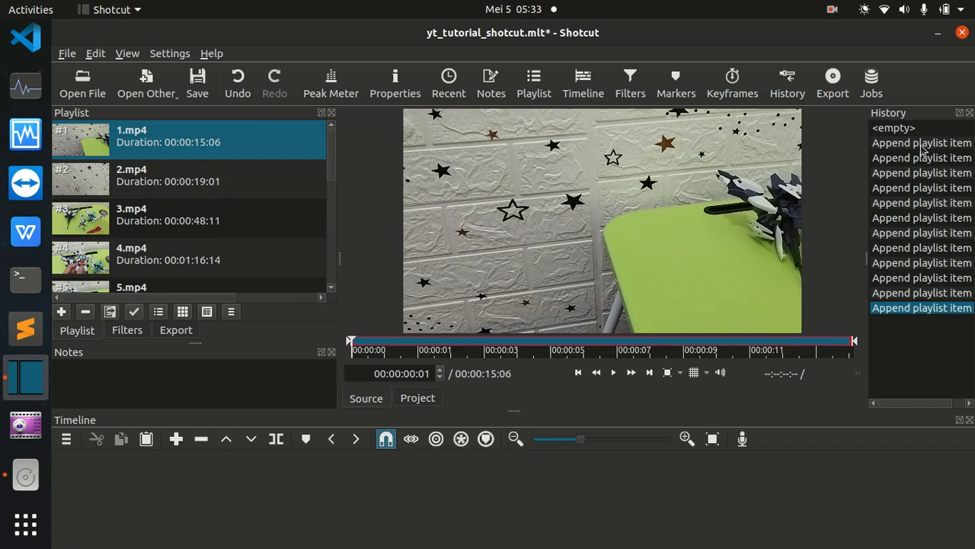
Step back to earlier playlist additions in the edit history and return to the latest one.
left_click(922, 188)
left_click(928, 232)
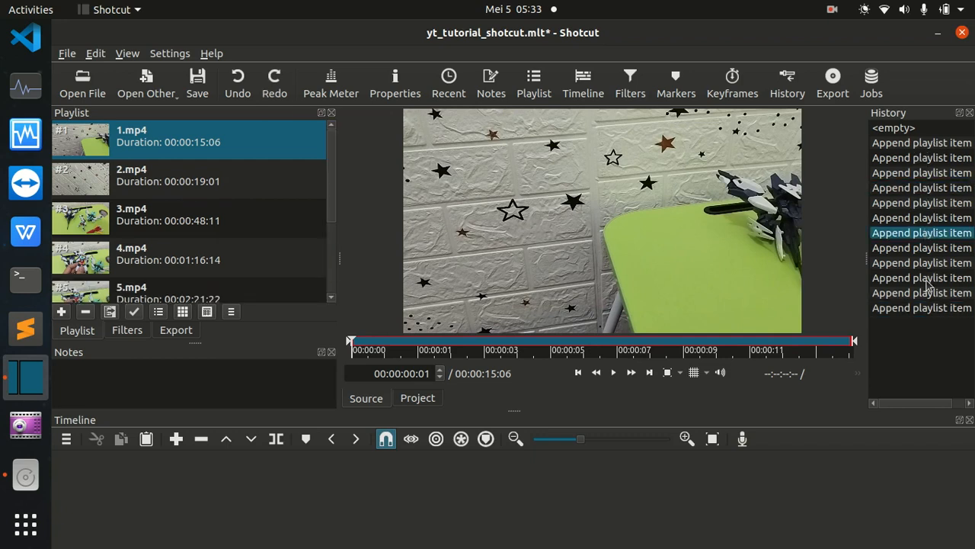
left_click(918, 308)
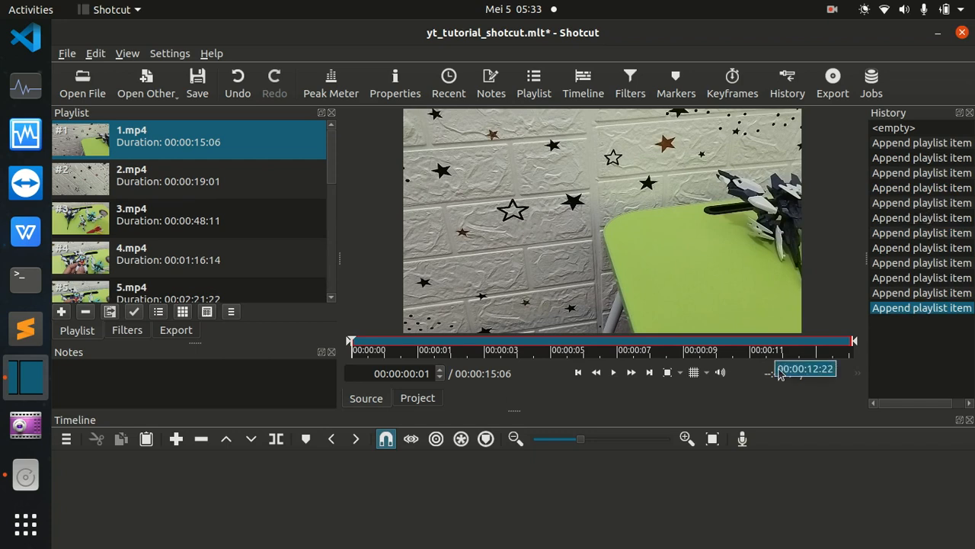
Try the playlist's icon view, detailed table view and options, and return to the list with thumbnails and durations.
left_click(183, 313)
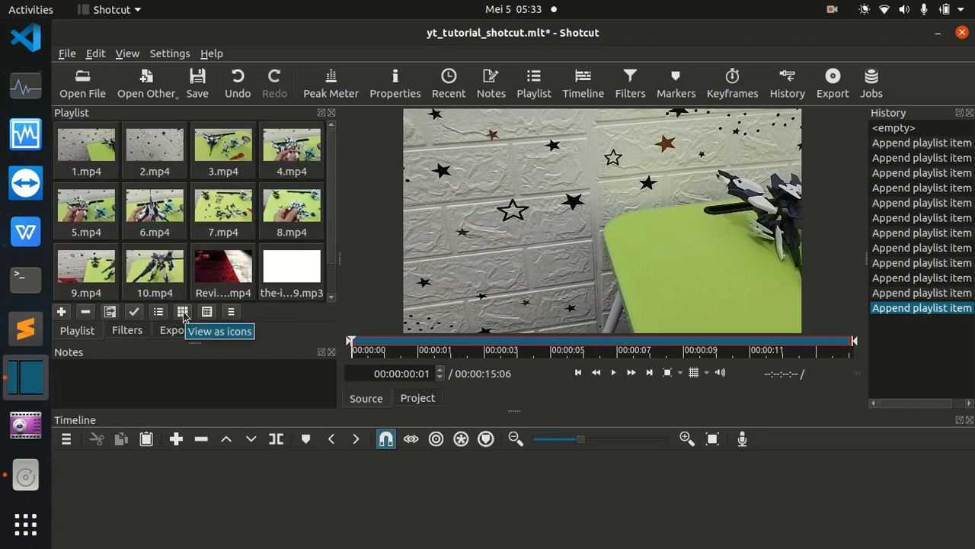
left_click(207, 313)
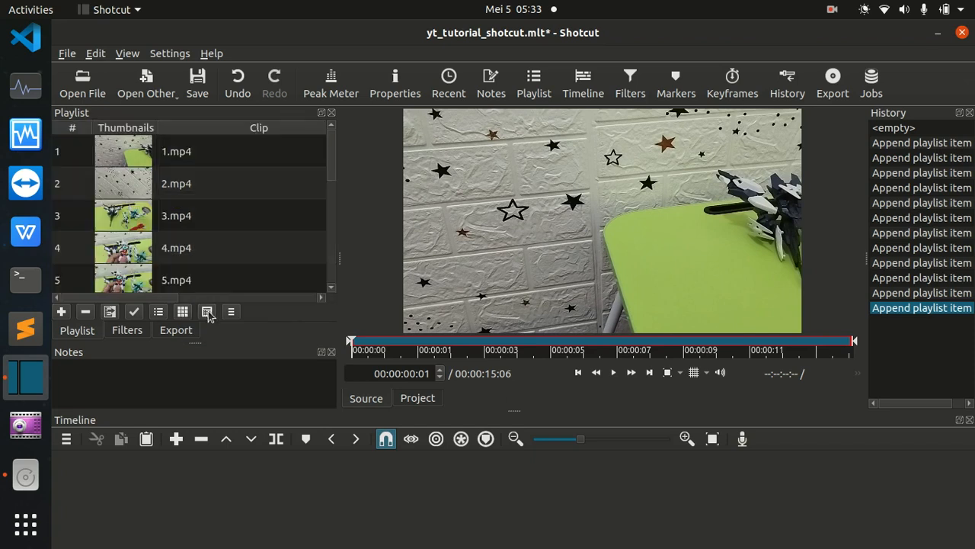
left_click(232, 317)
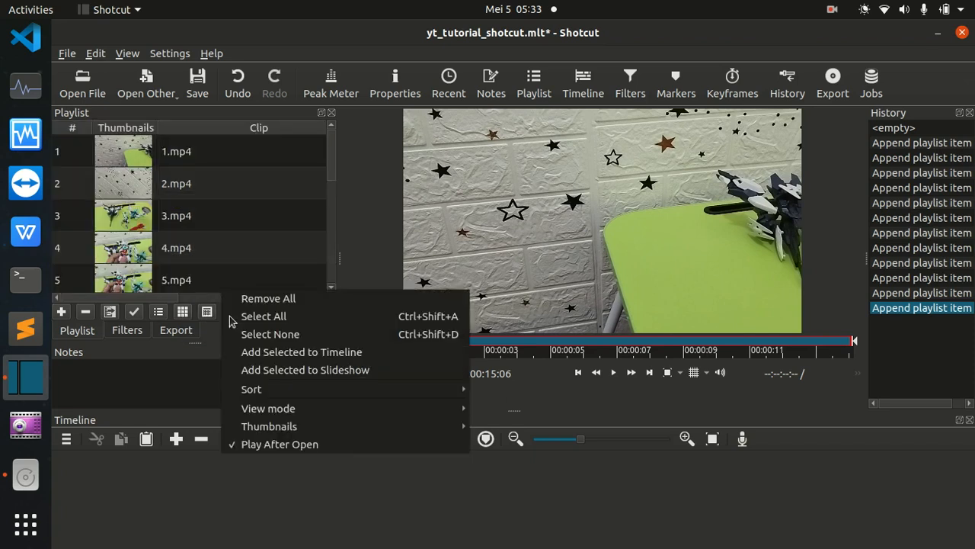
left_click(160, 316)
left_click(159, 315)
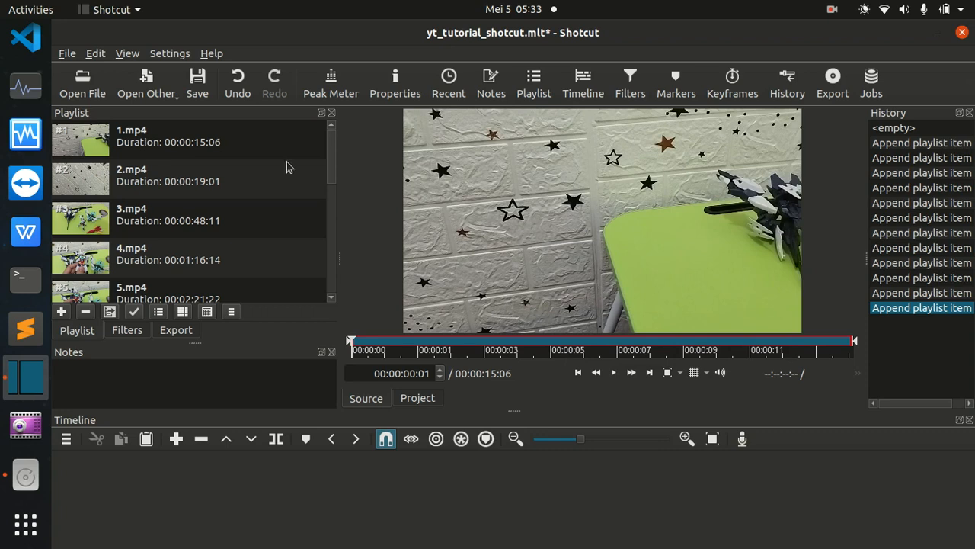
Preview the playlist clips 1.mp4, 2.mp4 and 4.mp4 one after another, pausing each after a short while.
left_click(98, 147)
key("space")
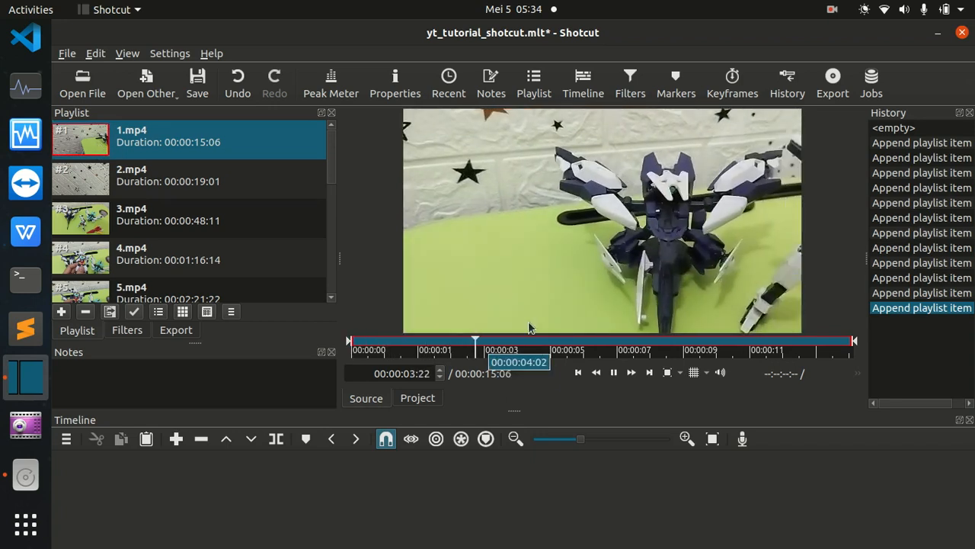
left_click(614, 373)
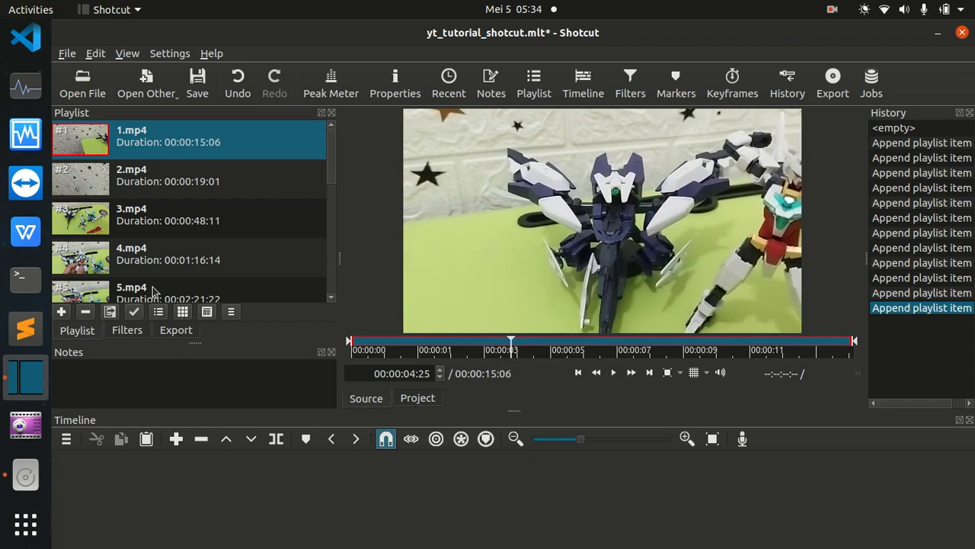
left_click(131, 190)
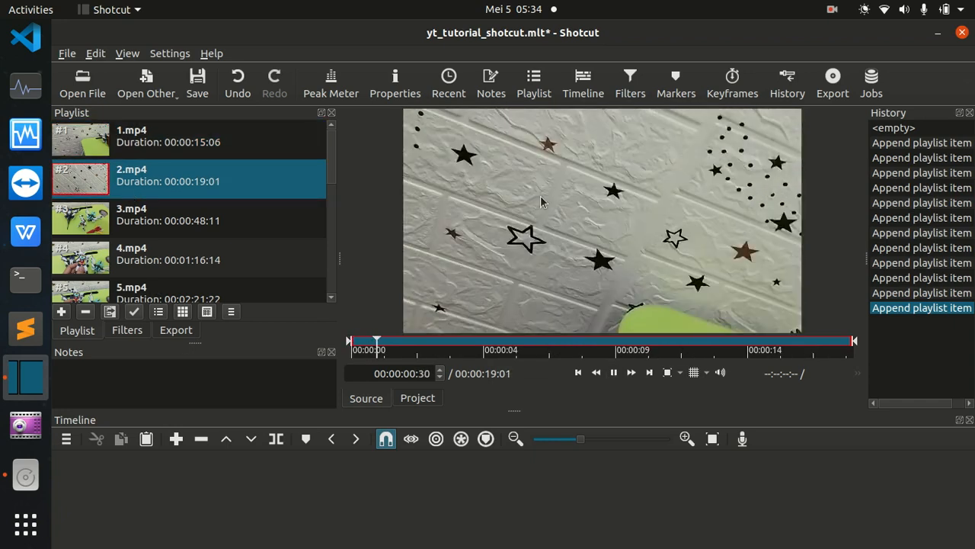
left_click(614, 373)
left_click(114, 243)
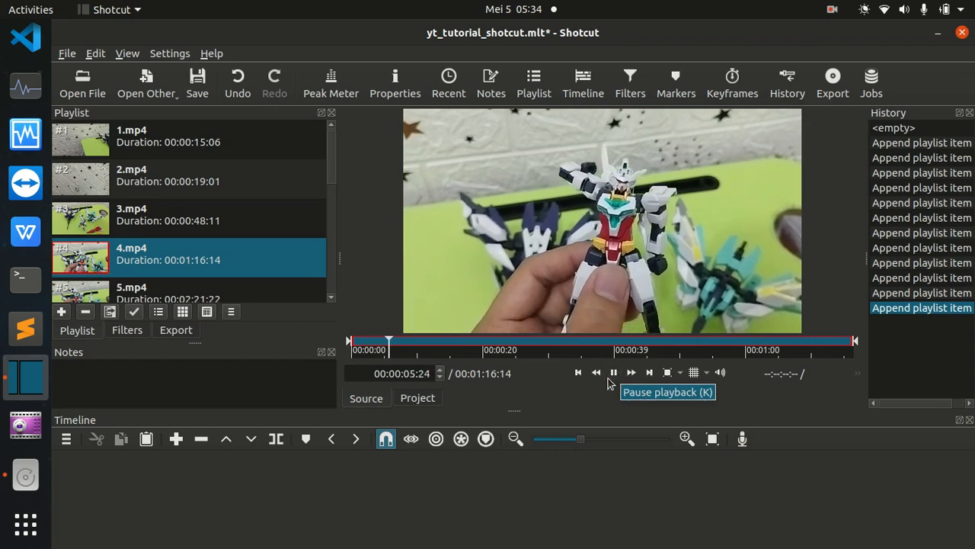
left_click(614, 373)
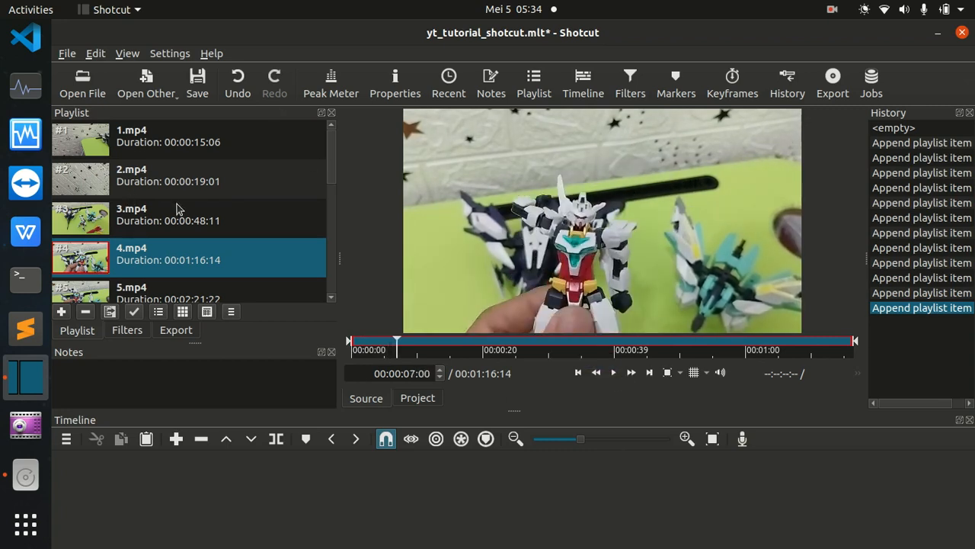
Place the playlist clips 1.mp4 to 10.mp4 together at the start of a new video track in the empty timeline.
left_click(185, 134)
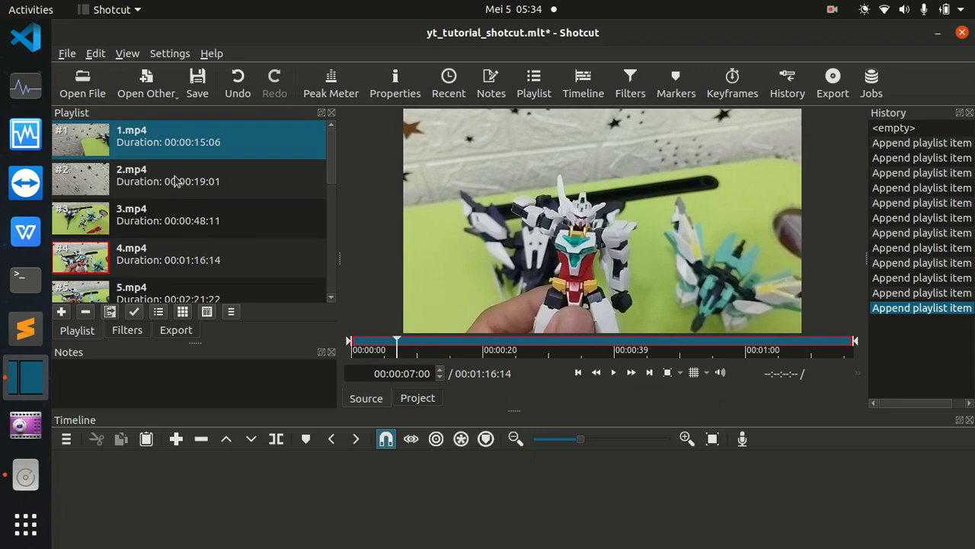
scroll(175, 194, "down", 3)
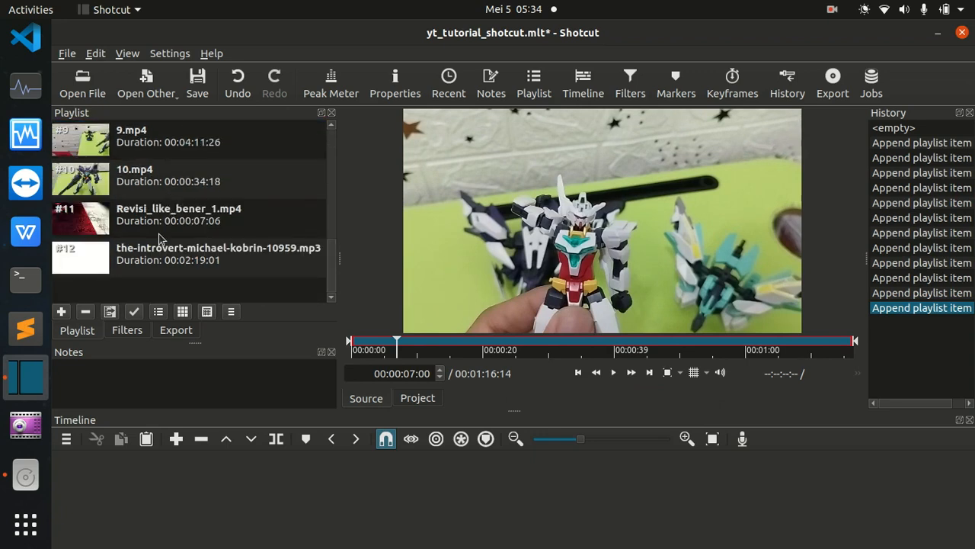
scroll(162, 238, "up", 3)
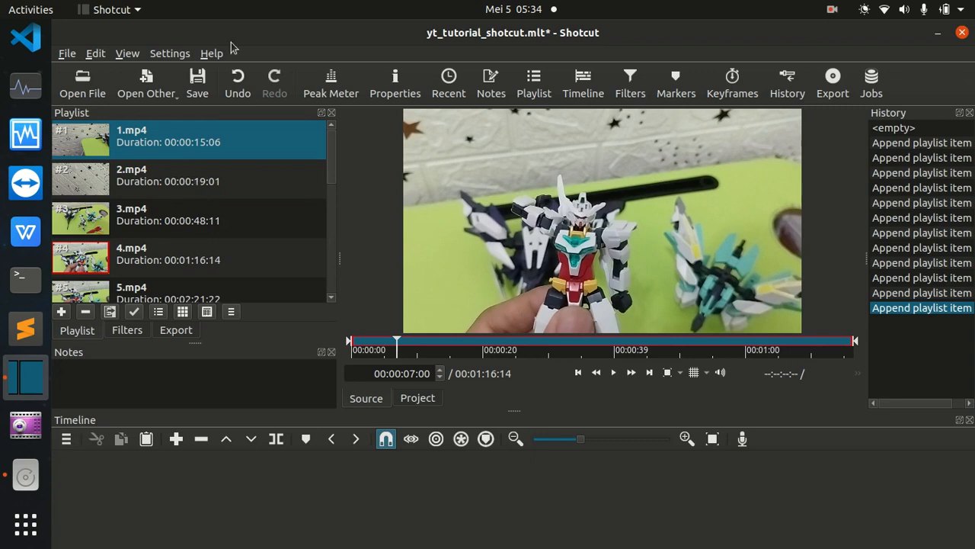
key("shift+Down")
key("shift+Down")
key("shift+Down")
key("shift+Down")
key("shift+Down")
key("shift+Down")
key("shift+Down")
key("shift+Down")
key("shift+Down")
key("shift+Down")
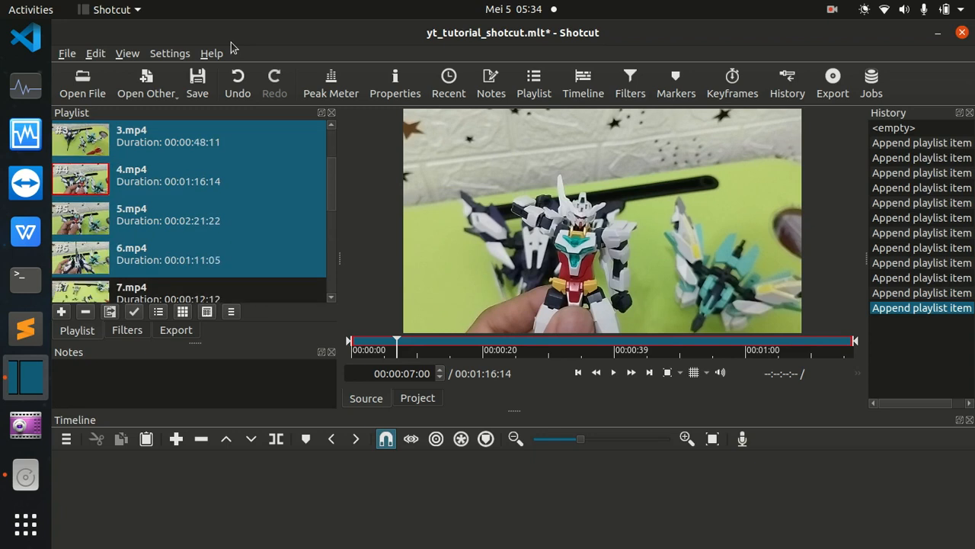
key("shift+Up")
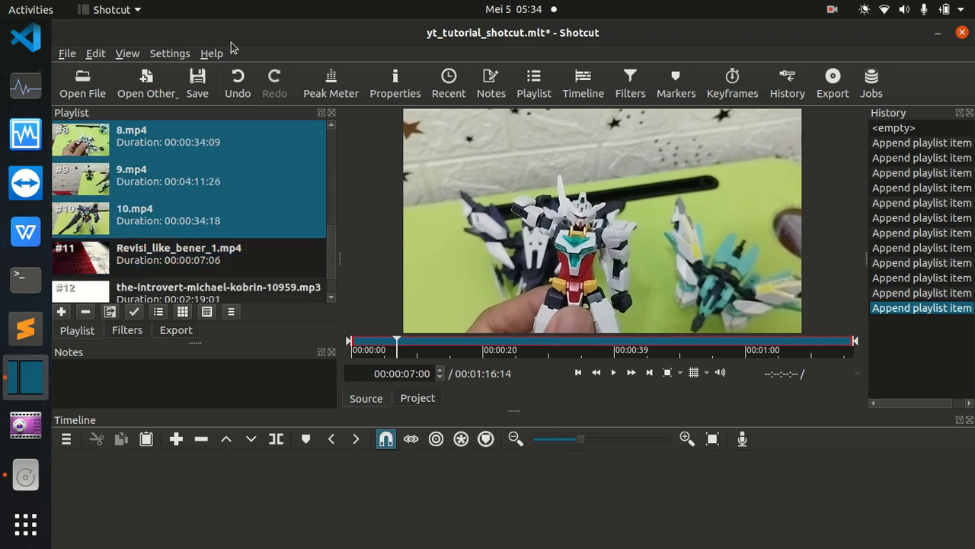
left_click_drag(135, 140, 176, 479)
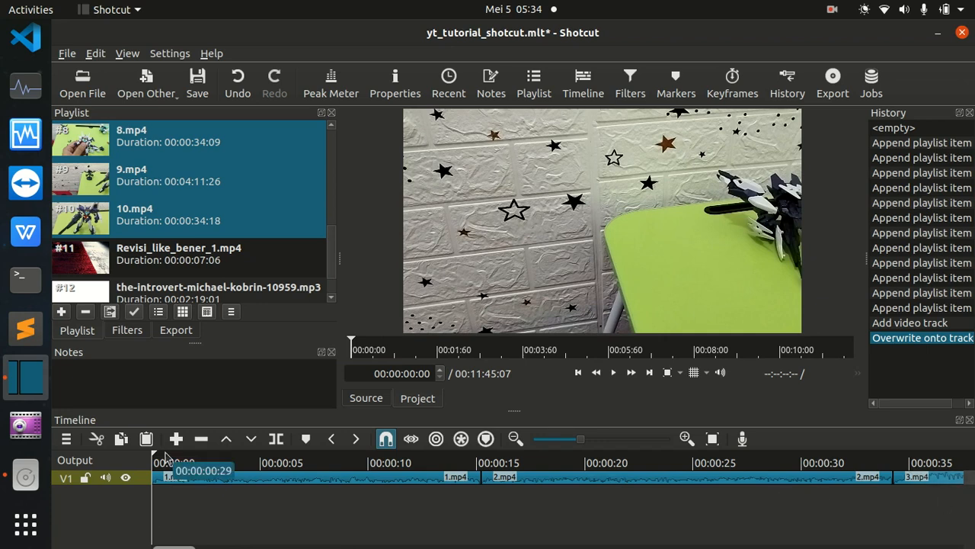
Set the playhead near the start at 00:00:00:07 and examine the first clips at closer and wider timeline zoom levels.
left_click_drag(166, 464, 114, 477)
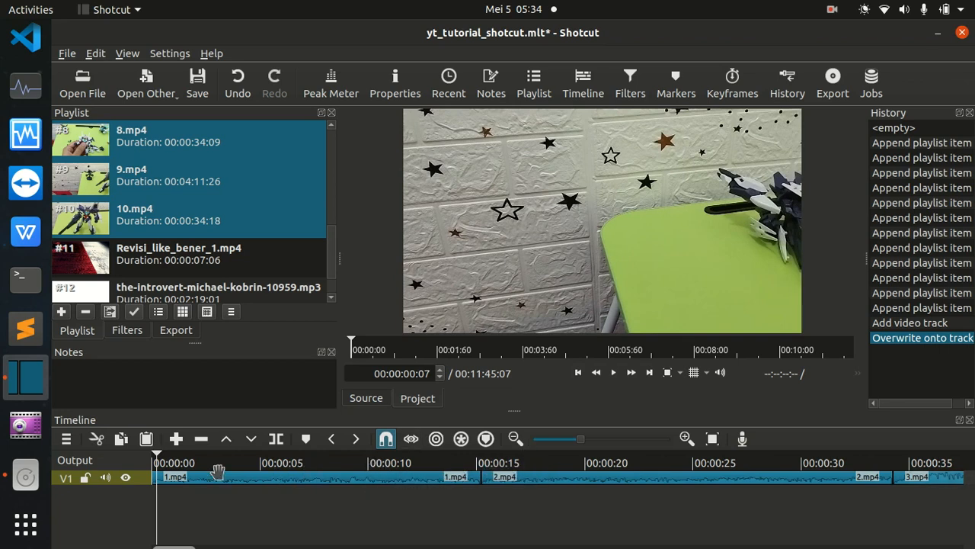
left_click(687, 440)
left_click(686, 440)
left_click(686, 439)
left_click(687, 440)
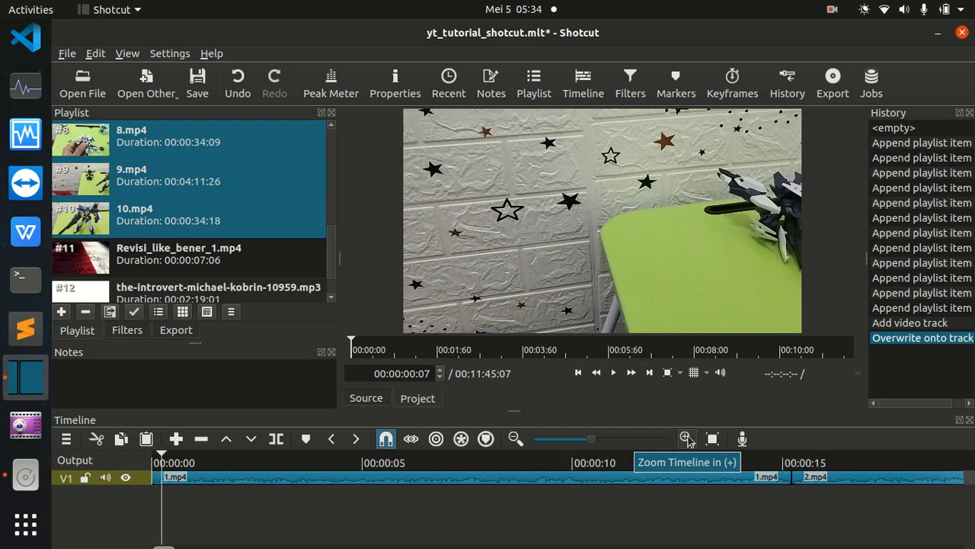
left_click(686, 440)
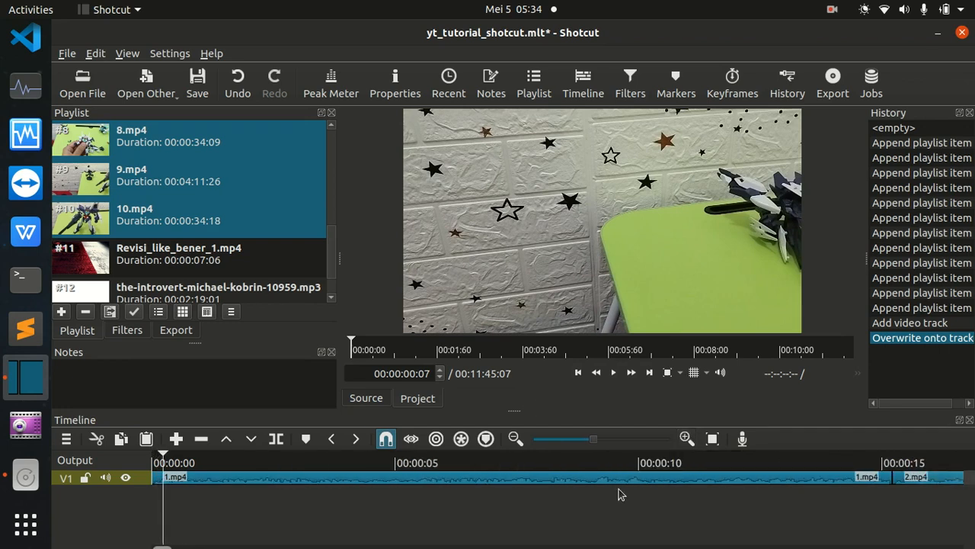
left_click(515, 439)
left_click(515, 440)
left_click(515, 440)
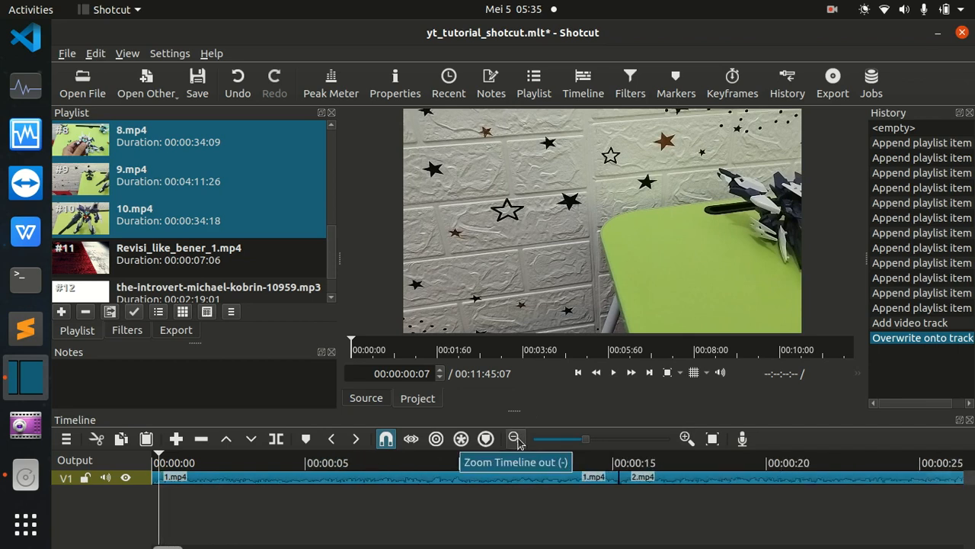
left_click(515, 439)
left_click(515, 440)
left_click(515, 440)
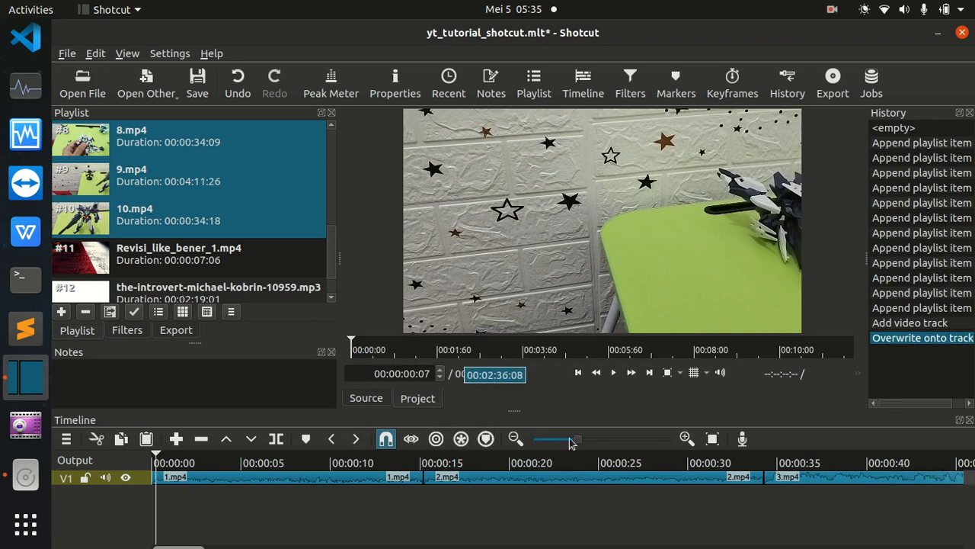
Play the timeline from 00:00:01:14 and again from about 00:00:14:10 across the cut into 2.mp4, and pause playback.
left_click(179, 465)
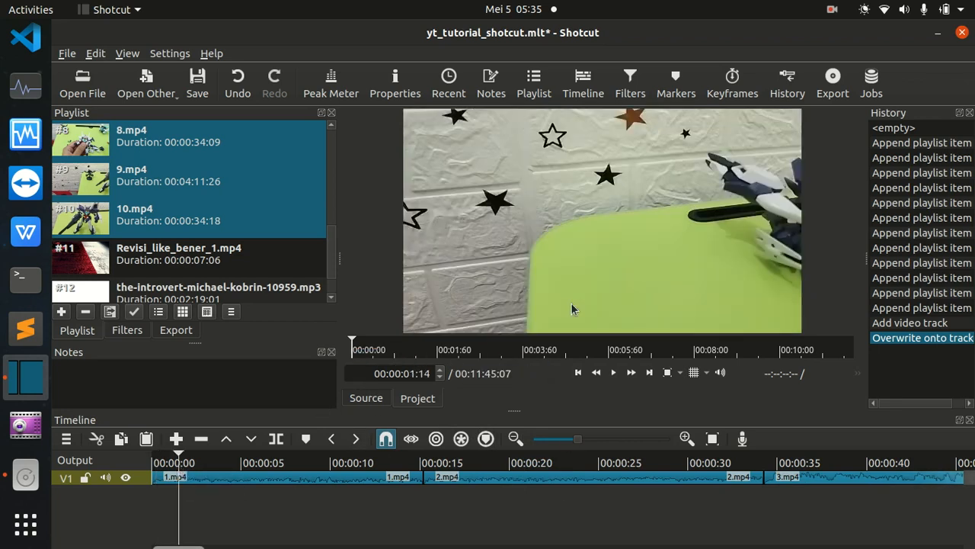
left_click(614, 373)
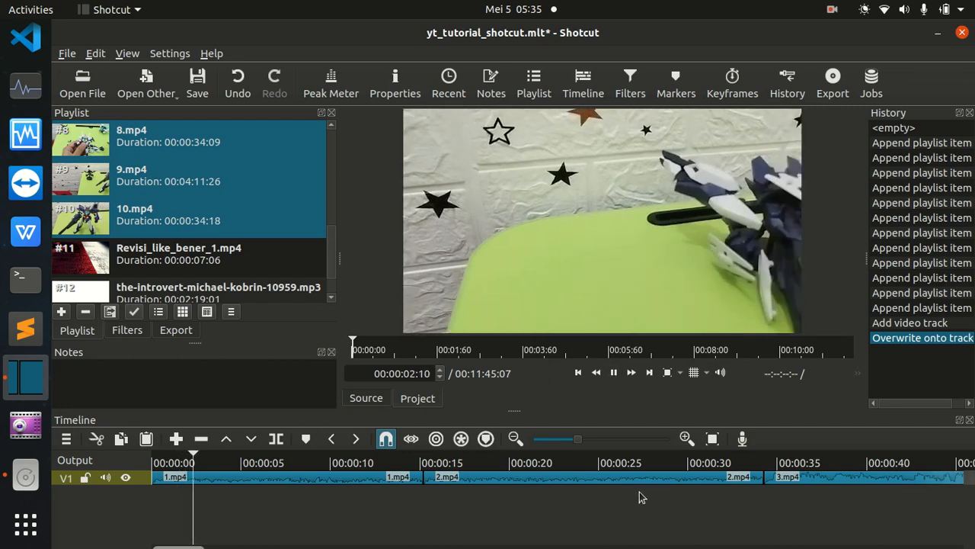
left_click(409, 467)
key("space")
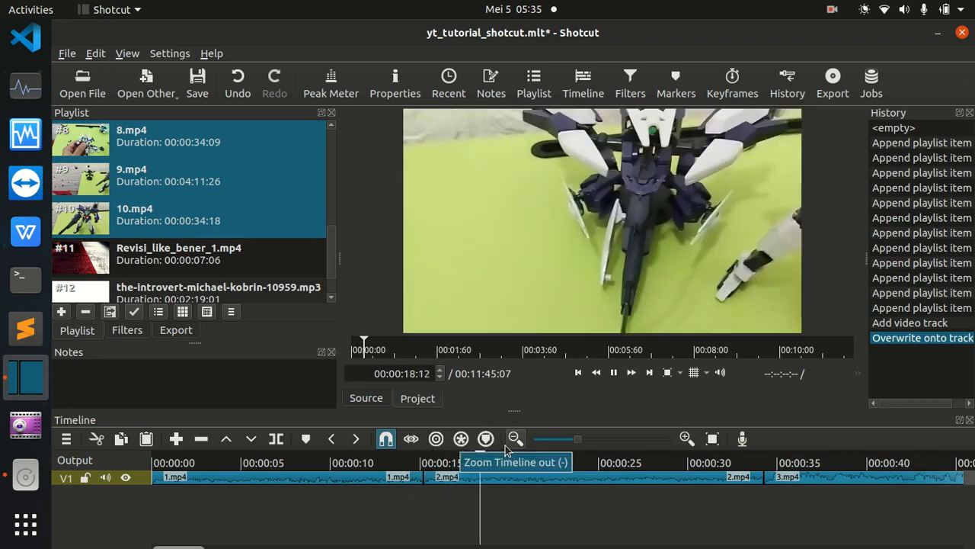
key("space")
Zoom the timeline out until the whole sequence from 1.mp4 to 10.mp4 fits in view.
left_click_drag(199, 546, 92, 533)
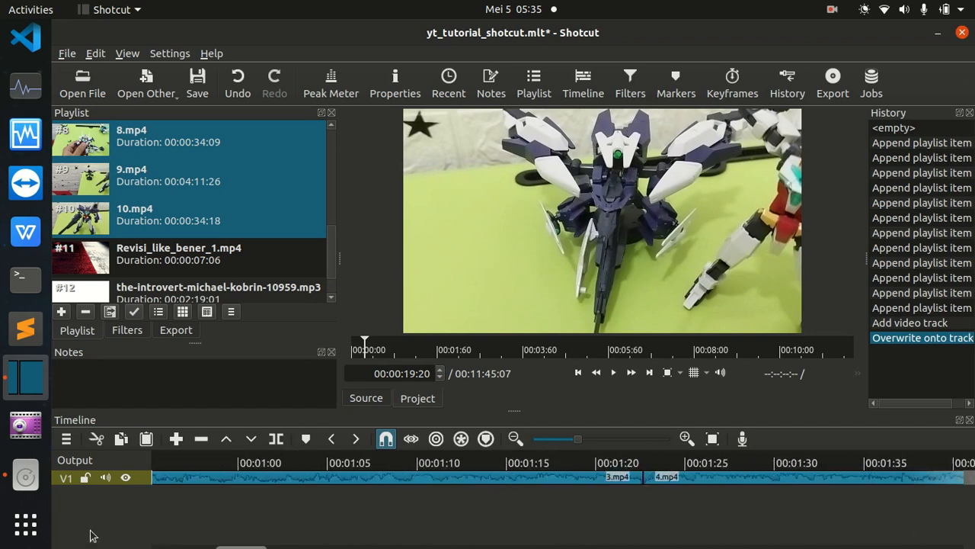
left_click(515, 440)
left_click(515, 440)
left_click(514, 439)
left_click(515, 439)
left_click(514, 440)
left_click(515, 440)
left_click(514, 439)
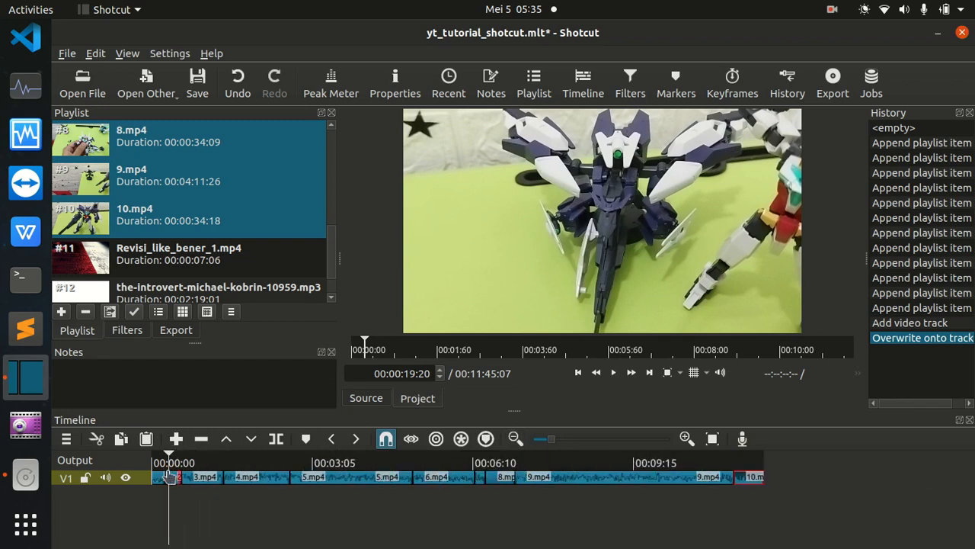
Try placing the-introvert-michael-kobrin-10959.mp3 over 4.mp4 on video track V1, and undo the placement.
left_click_drag(173, 455, 153, 457)
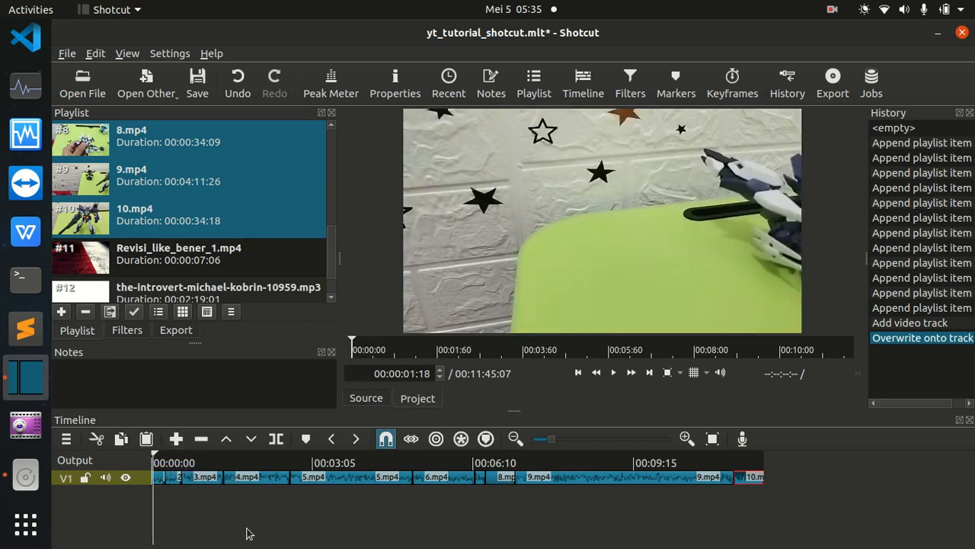
scroll(189, 260, "down", 1)
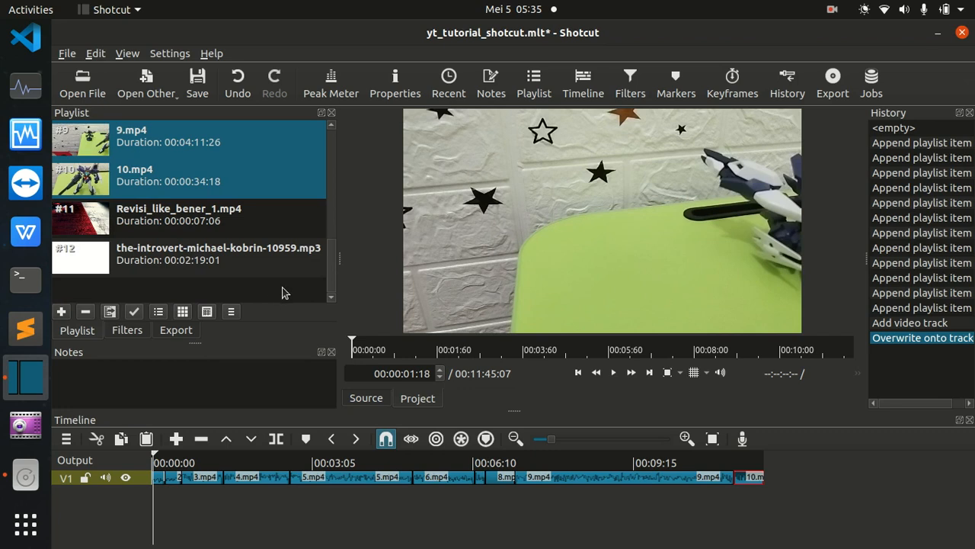
left_click(179, 261)
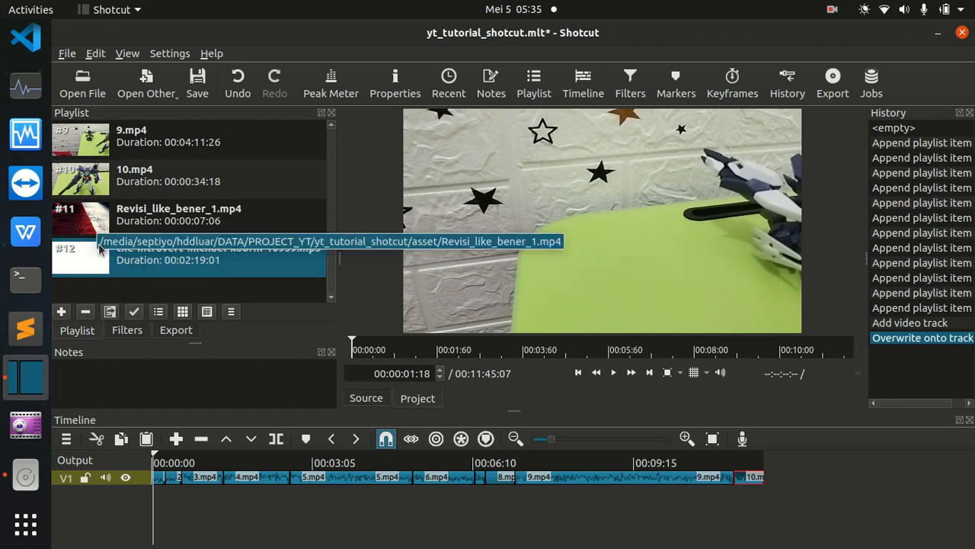
left_click_drag(99, 268, 258, 493)
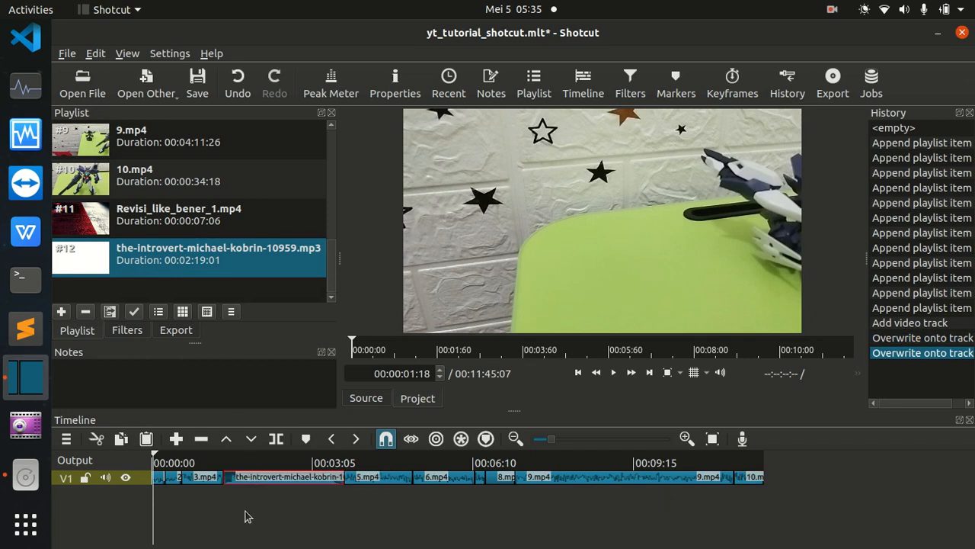
left_click_drag(164, 465, 280, 468)
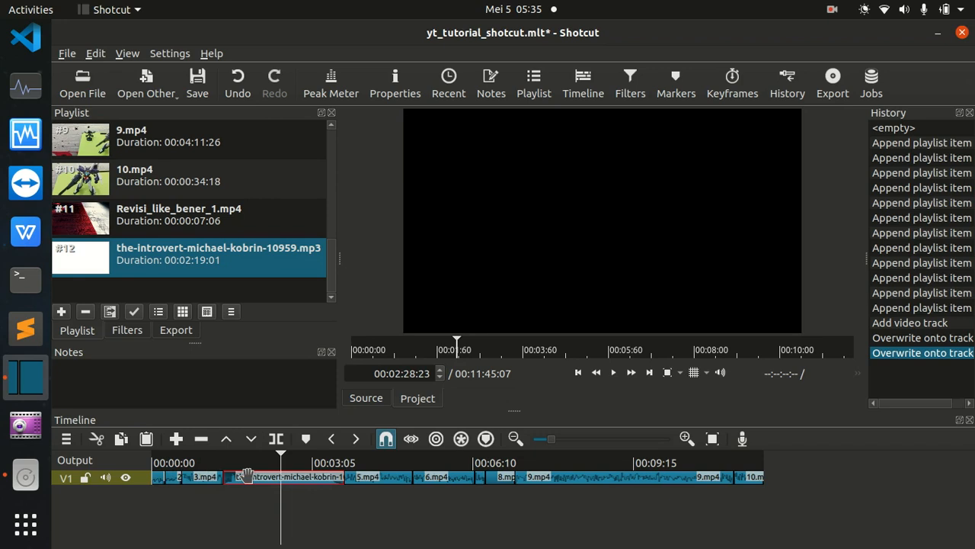
key("ctrl+z")
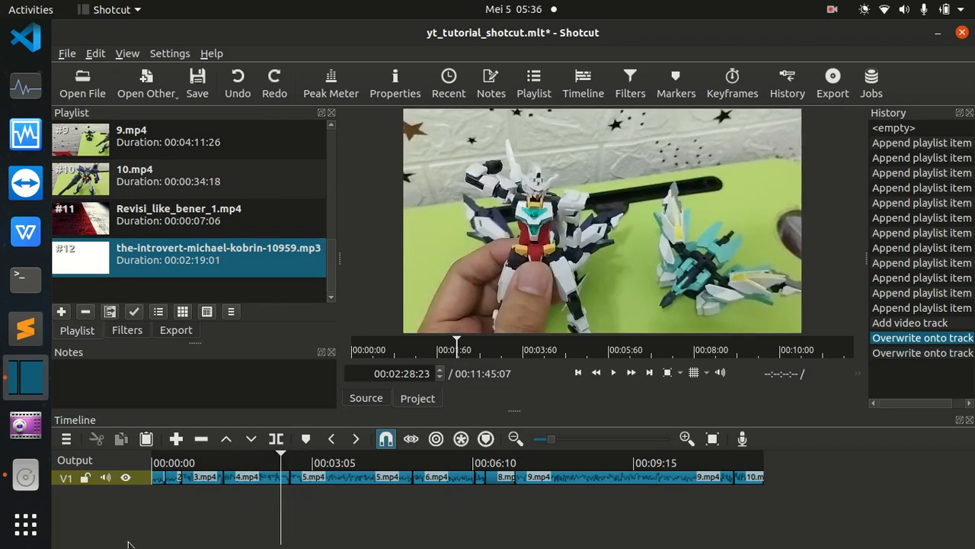
Add an audio track and place the-introvert-michael-kobrin-10959.mp3 on it, starting where 3.mp4 begins.
right_click(86, 504)
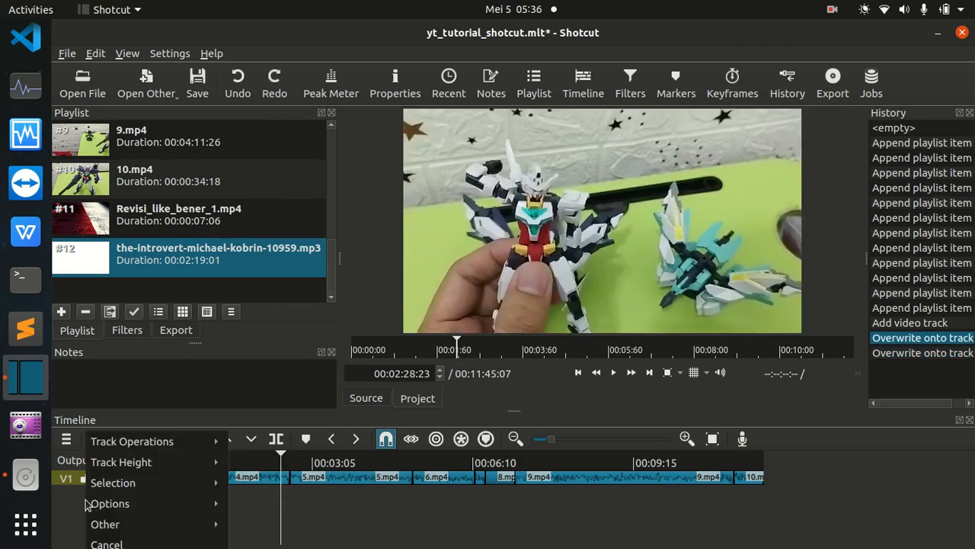
mouse_move(124, 449)
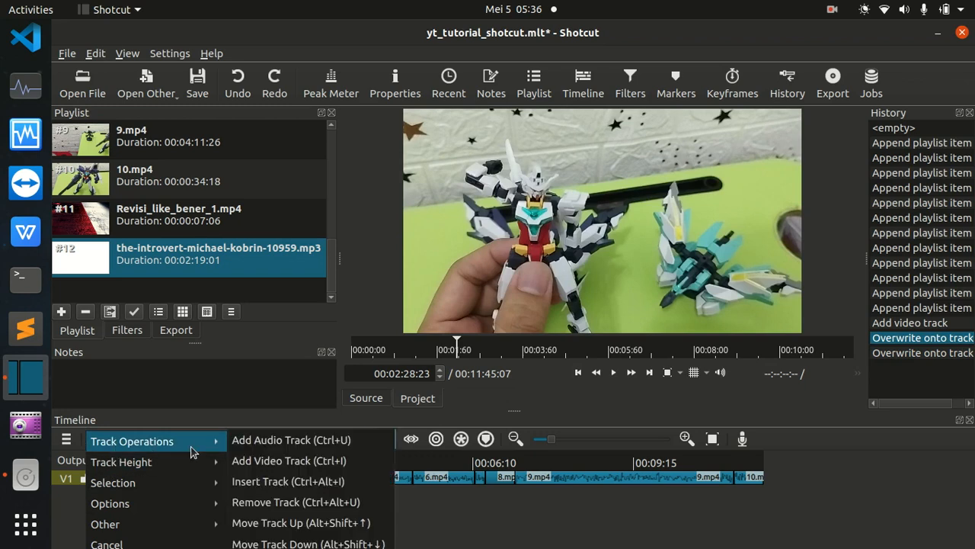
left_click(254, 442)
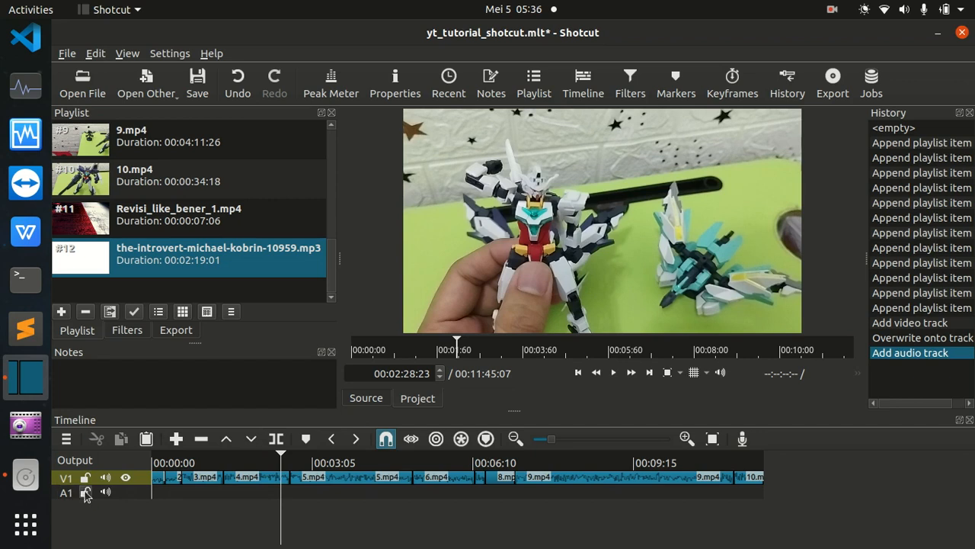
left_click(180, 494)
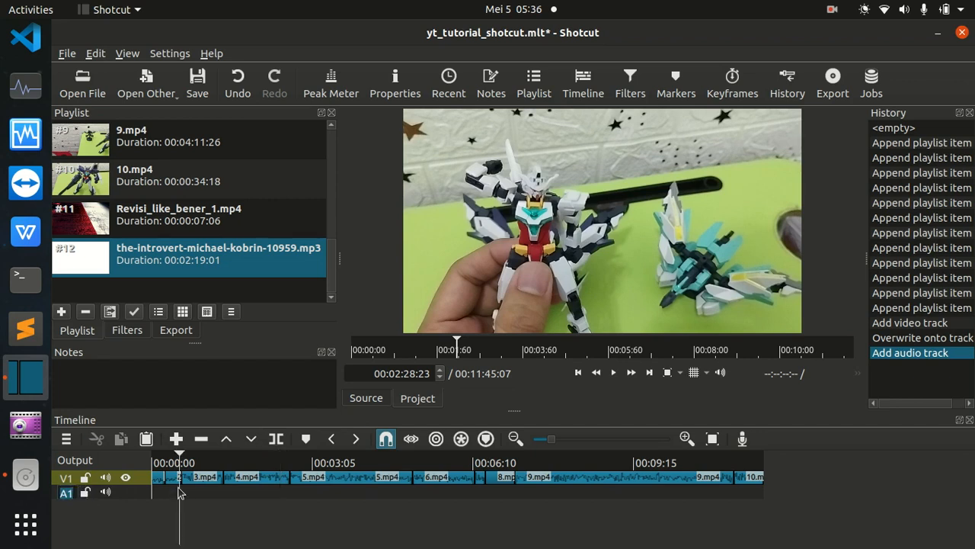
left_click(162, 499)
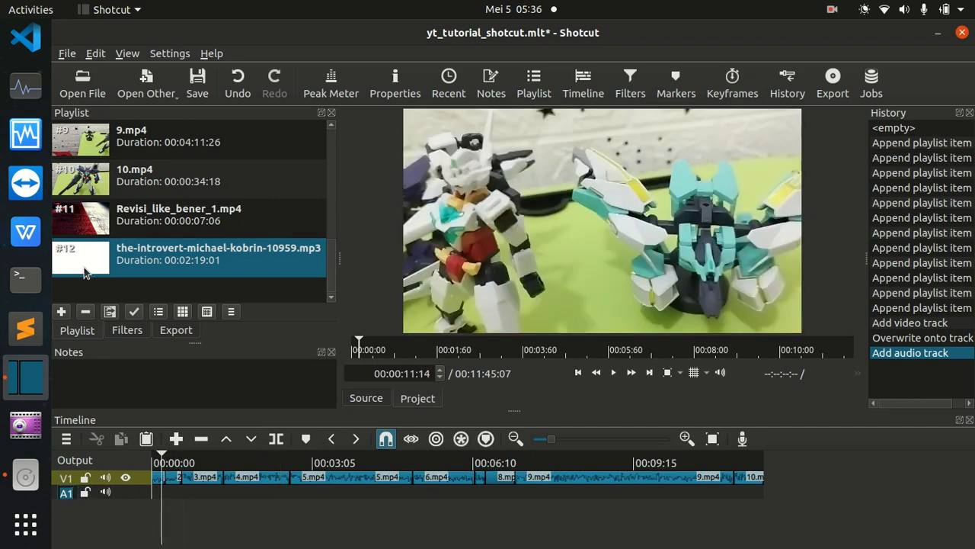
left_click_drag(82, 268, 181, 492)
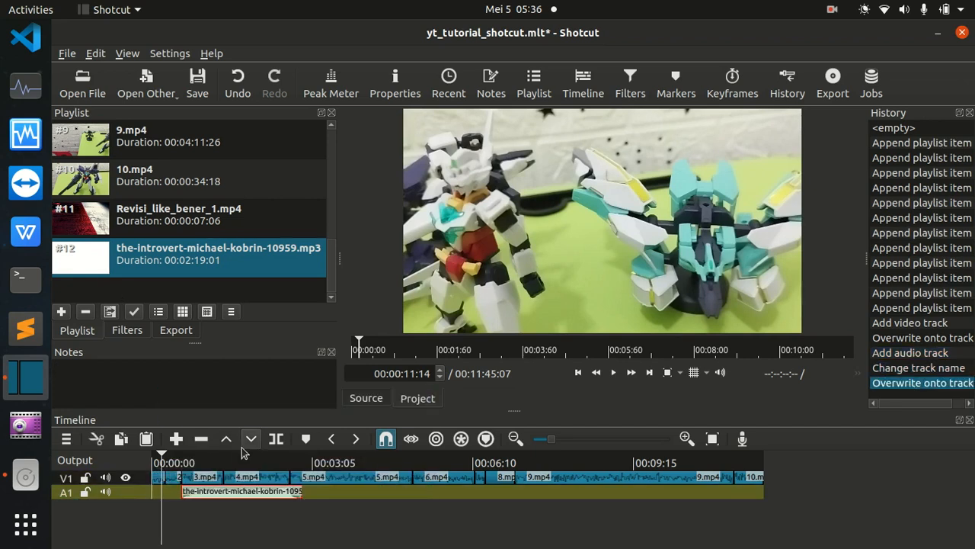
Move the music clip on track A1 to the very start of the timeline.
left_click(682, 440)
left_click(682, 440)
left_click(682, 440)
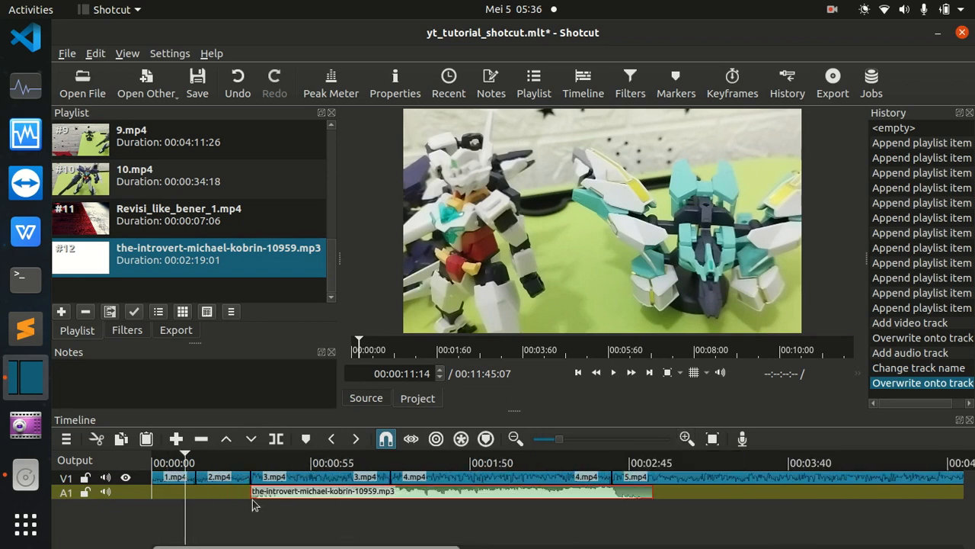
left_click(220, 490)
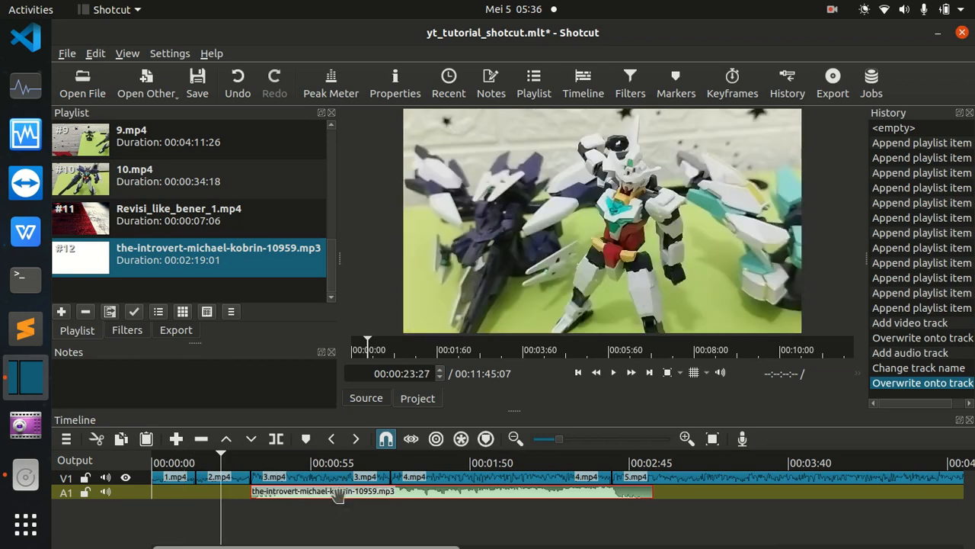
left_click_drag(336, 492, 234, 498)
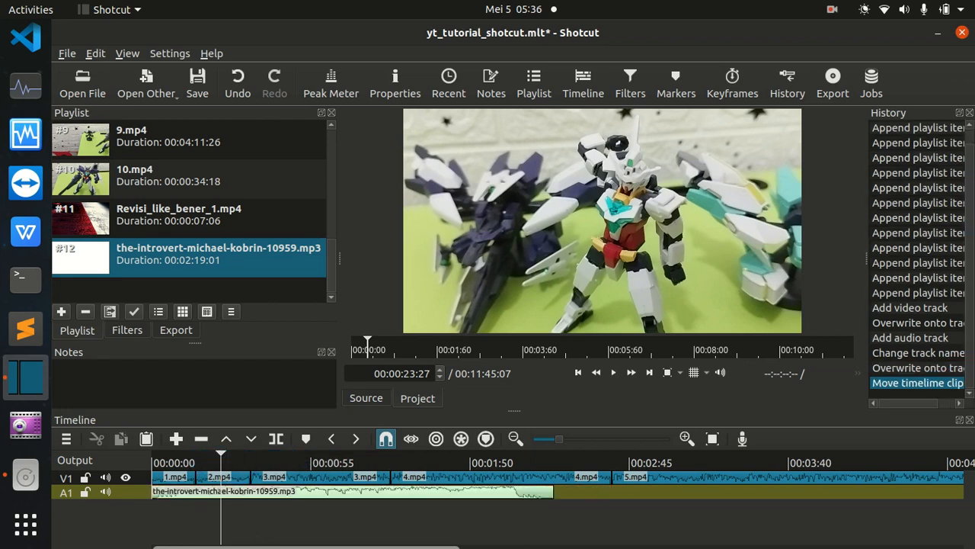
Shift the music clip on A1 to just after the start of 3.mp4, and remove the empty gap before it.
left_click_drag(278, 491, 424, 503)
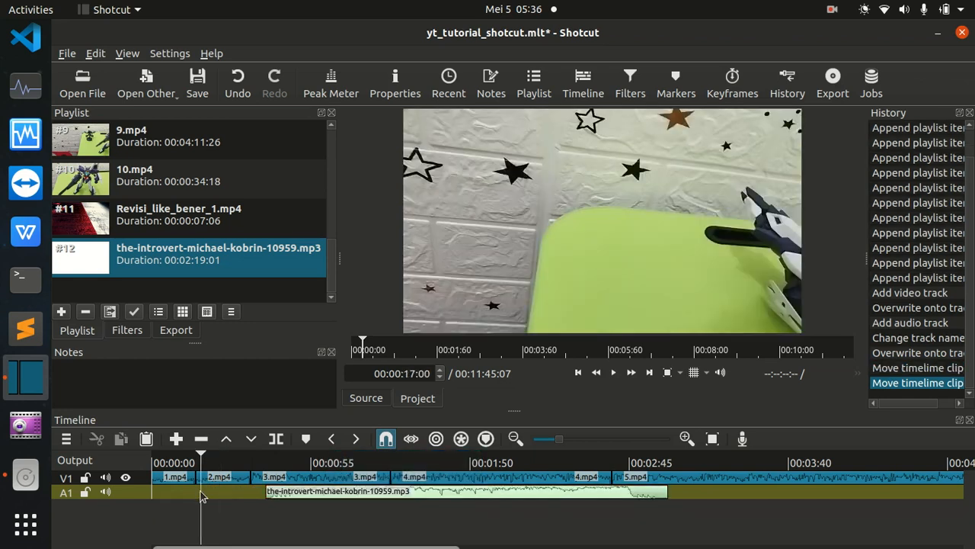
right_click(200, 491)
left_click(242, 479)
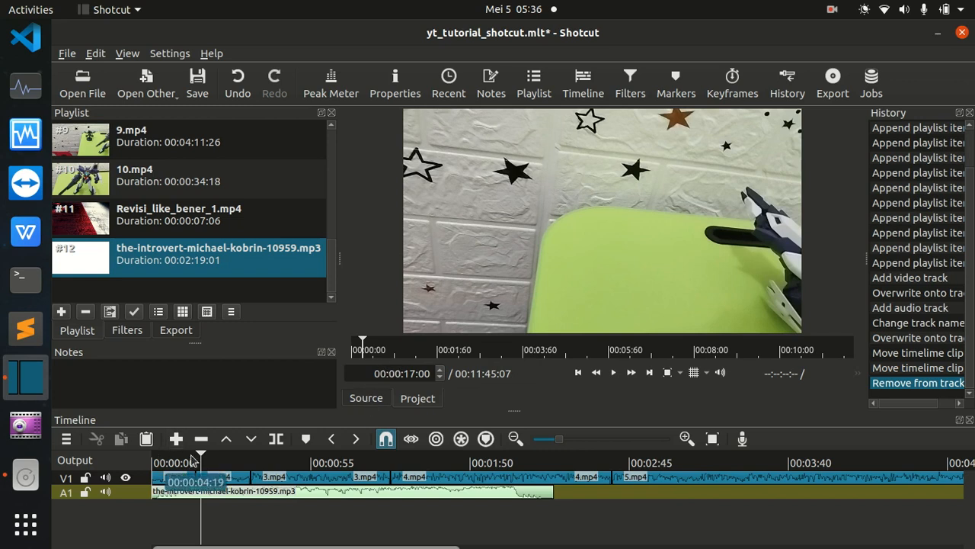
Play the timeline from its start with the music underneath, and pause playback within 1.mp4.
left_click_drag(203, 457, 155, 456)
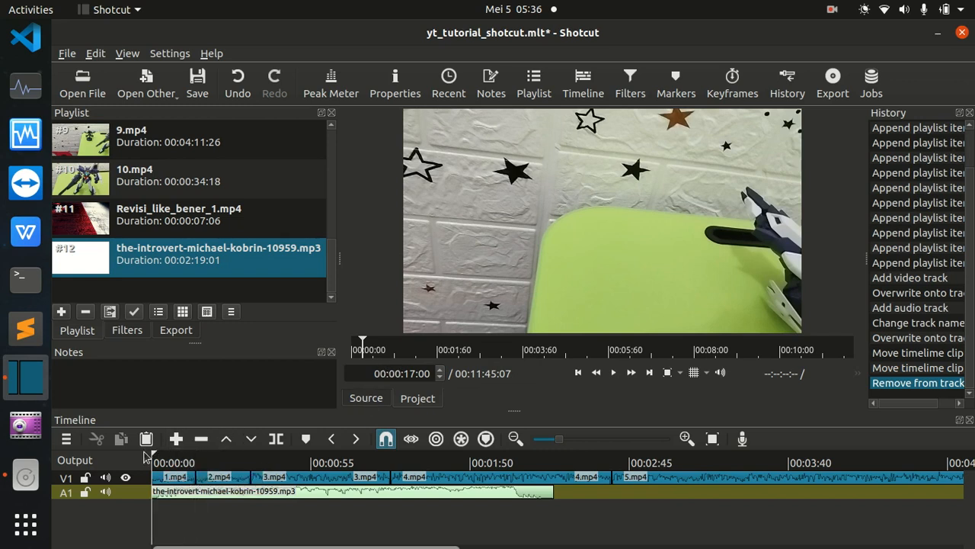
key("space")
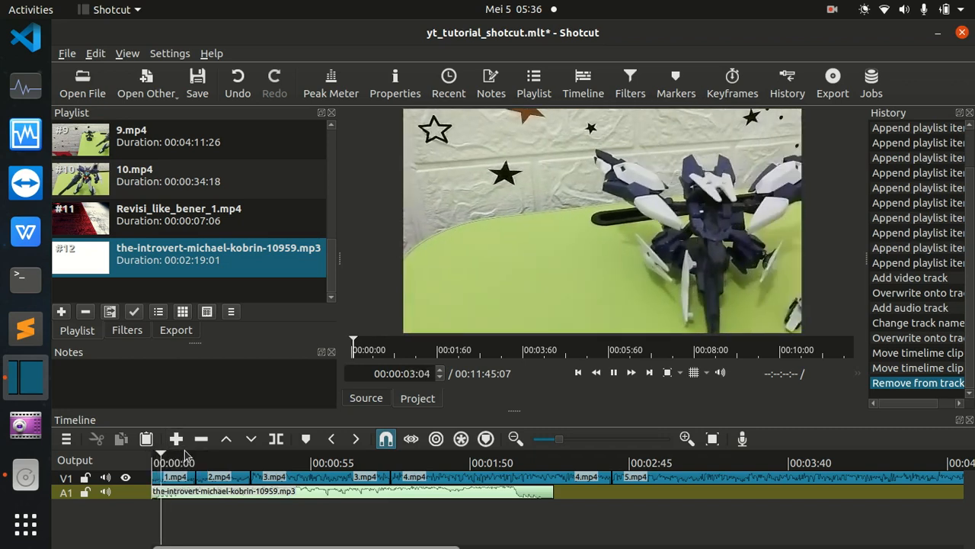
key("space")
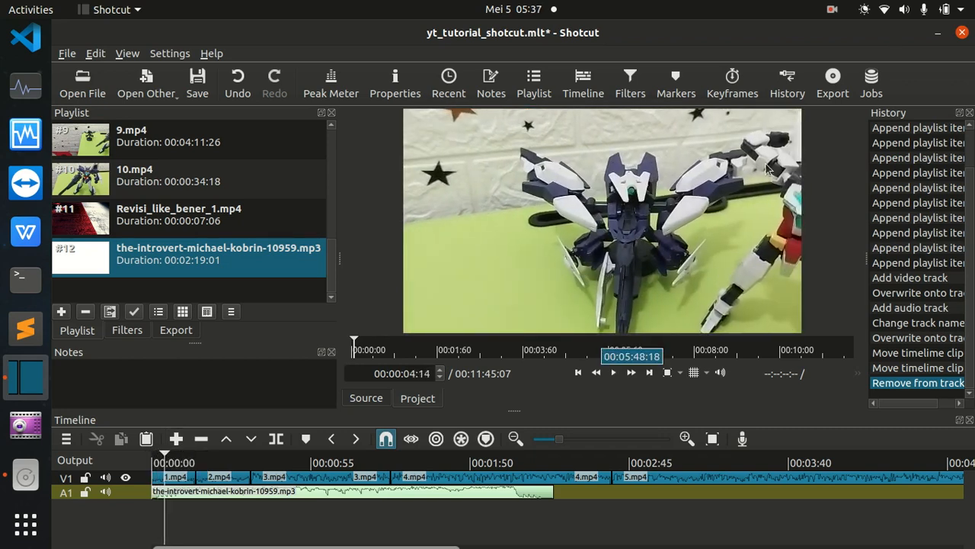
left_click(960, 16)
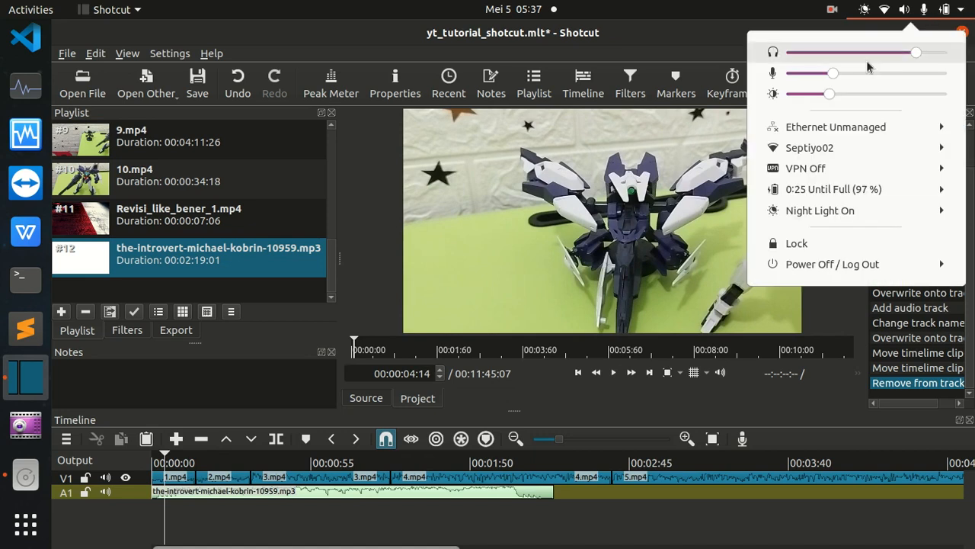
left_click(678, 44)
left_click(833, 10)
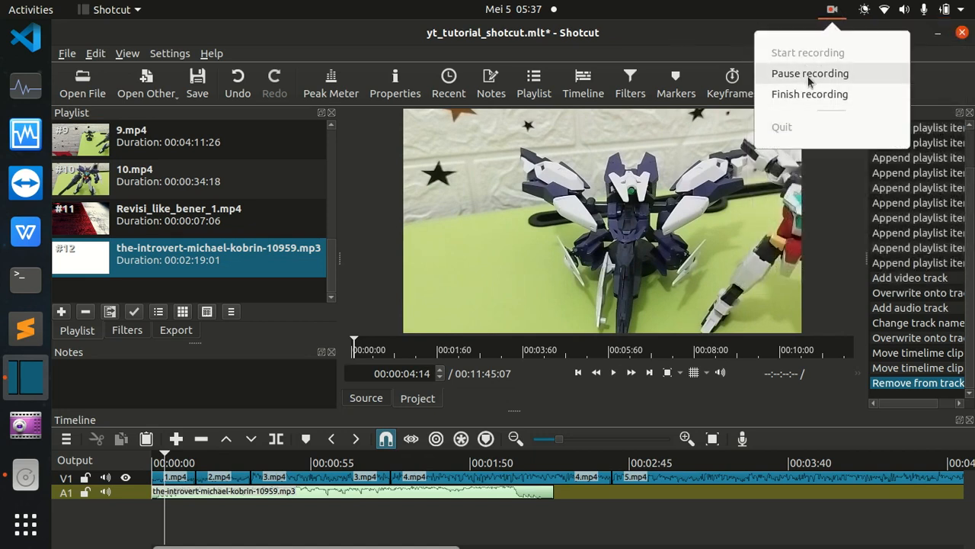
left_click(815, 94)
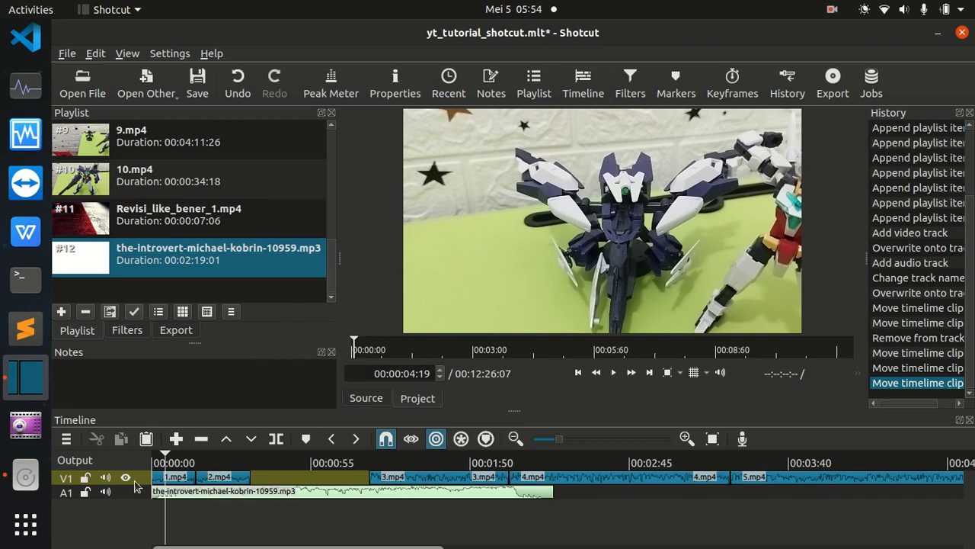
Play a short stretch of 1.mp4 together with the music, and pause playback at 00:00:06:03.
left_click(169, 460)
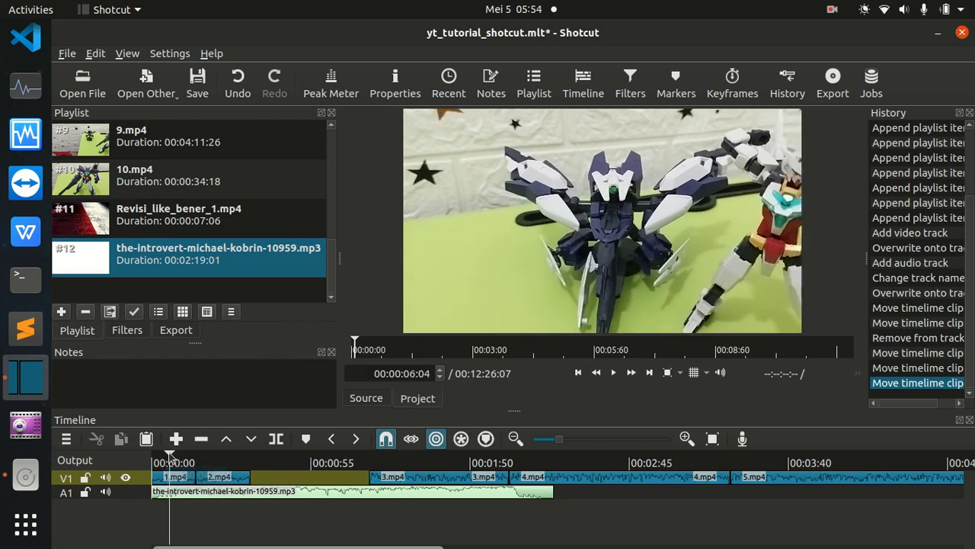
key("space")
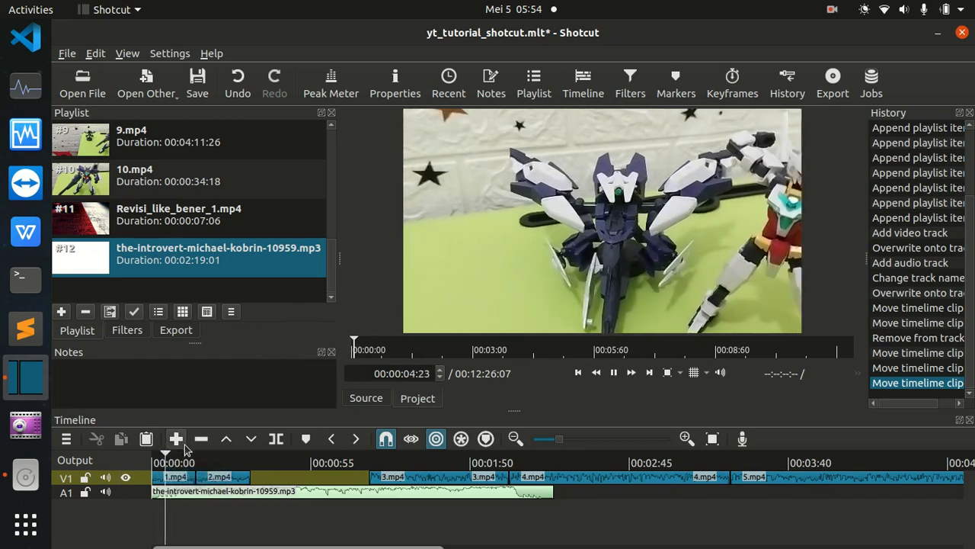
key("space")
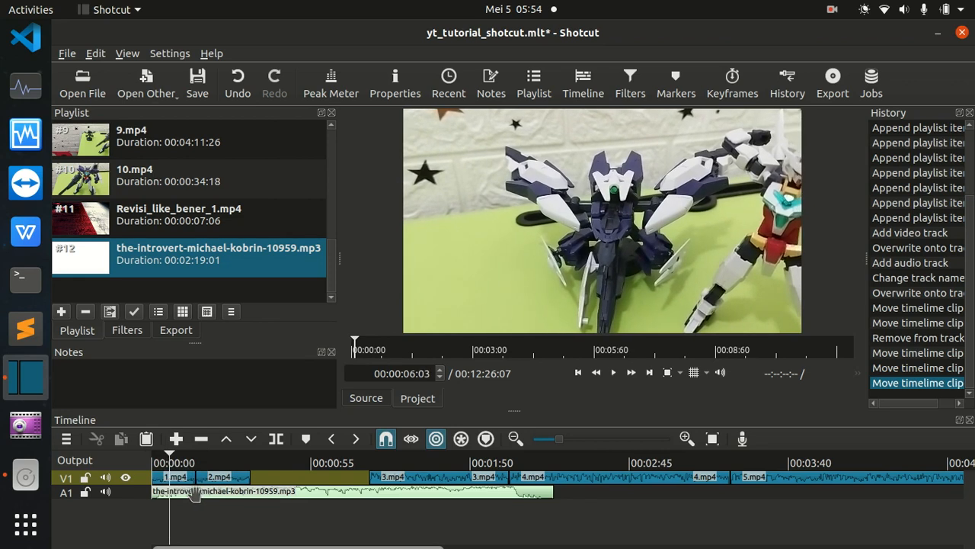
Select the music clip on A1, 1.mp4 on V1, and the music clip again to point out both tracks.
left_click(194, 494)
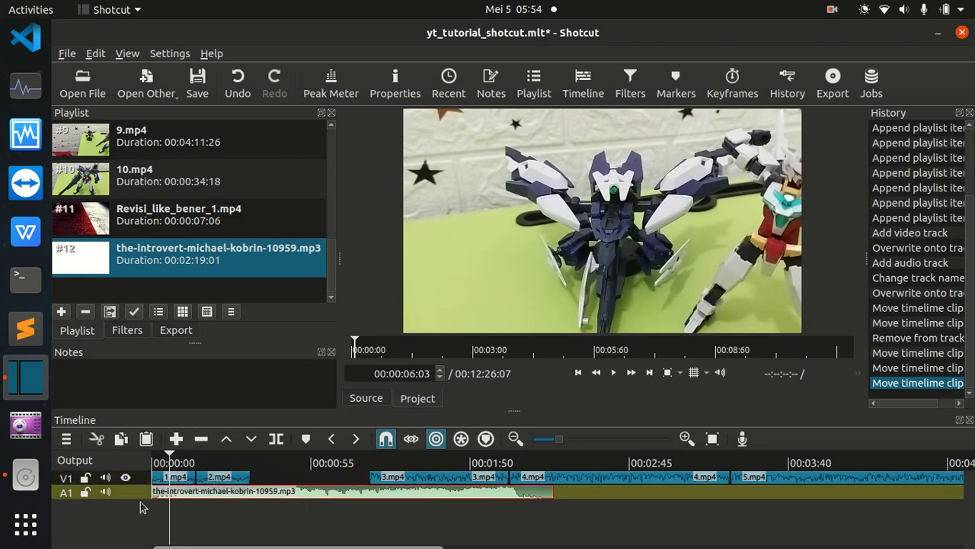
left_click(181, 477)
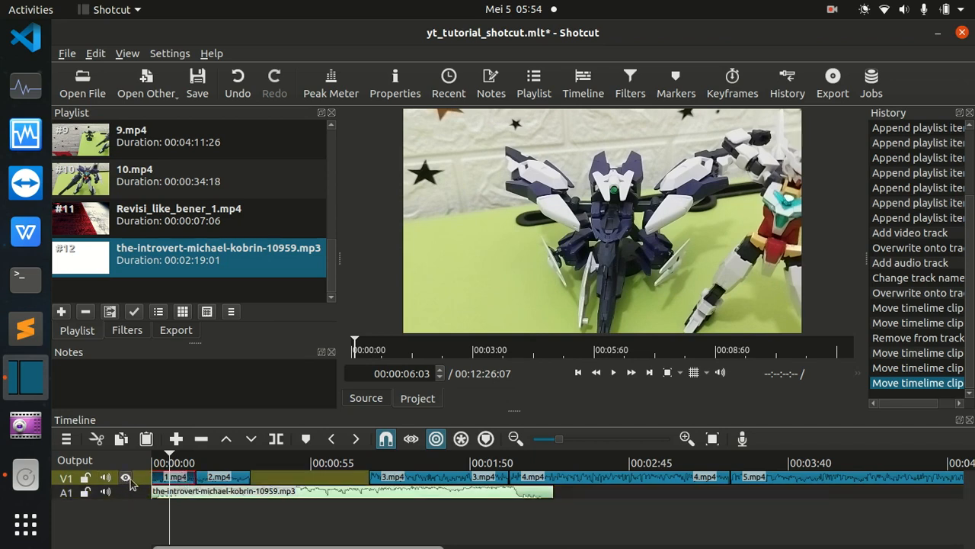
left_click(198, 496)
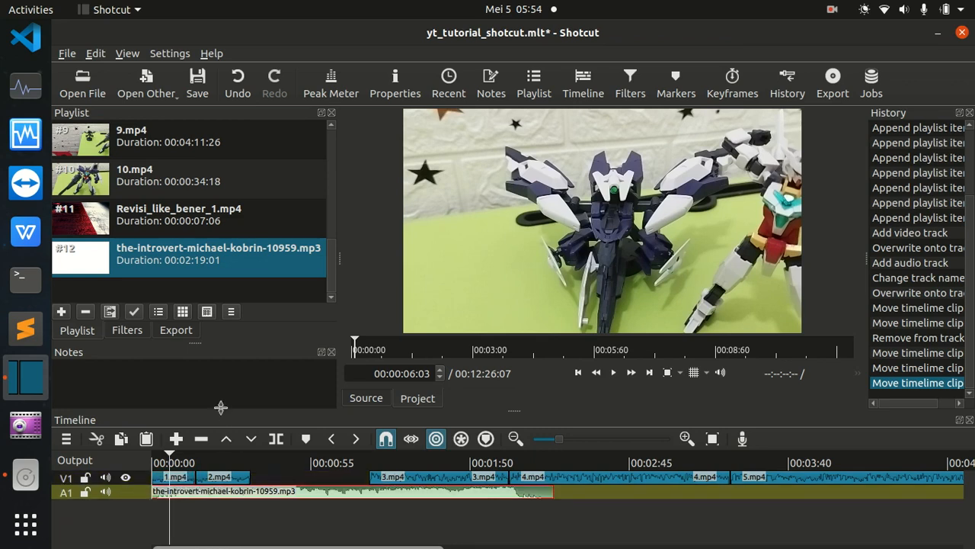
Play the timeline from 00:00:06:03 into 2.mp4, skip ahead within that clip, and pause playback at 00:00:32:19.
key("space")
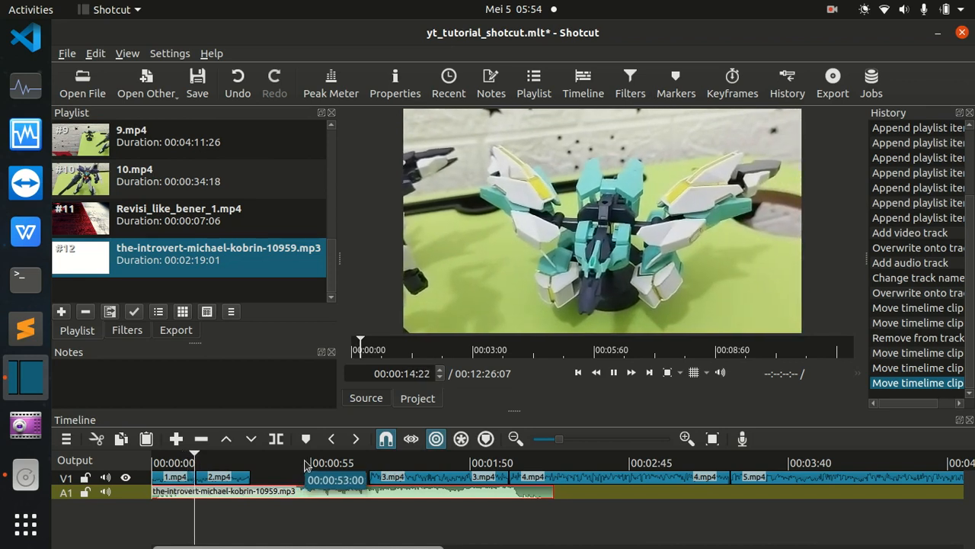
left_click(223, 463)
mouse_move(223, 463)
left_mouse_down()
mouse_move(251, 458)
mouse_move(228, 461)
left_mouse_up()
key("space")
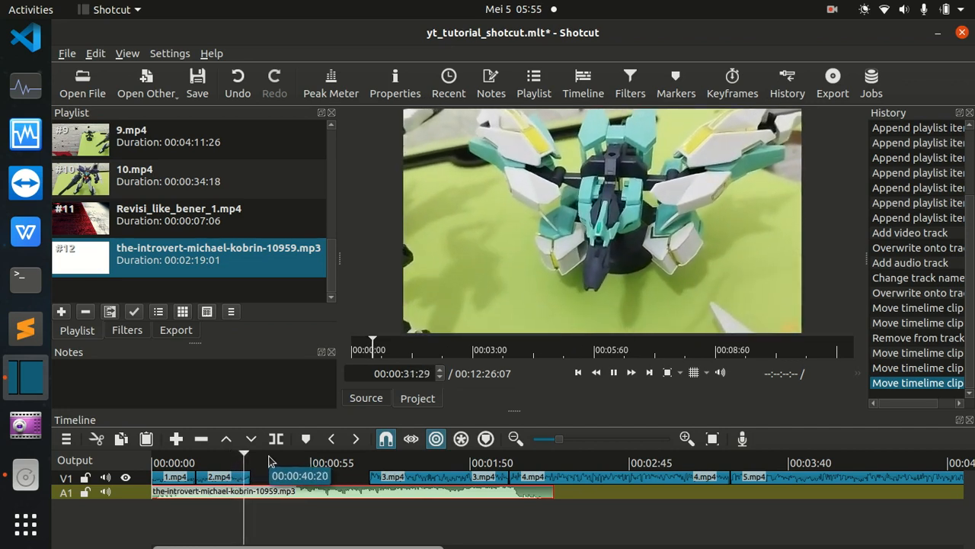
key("space")
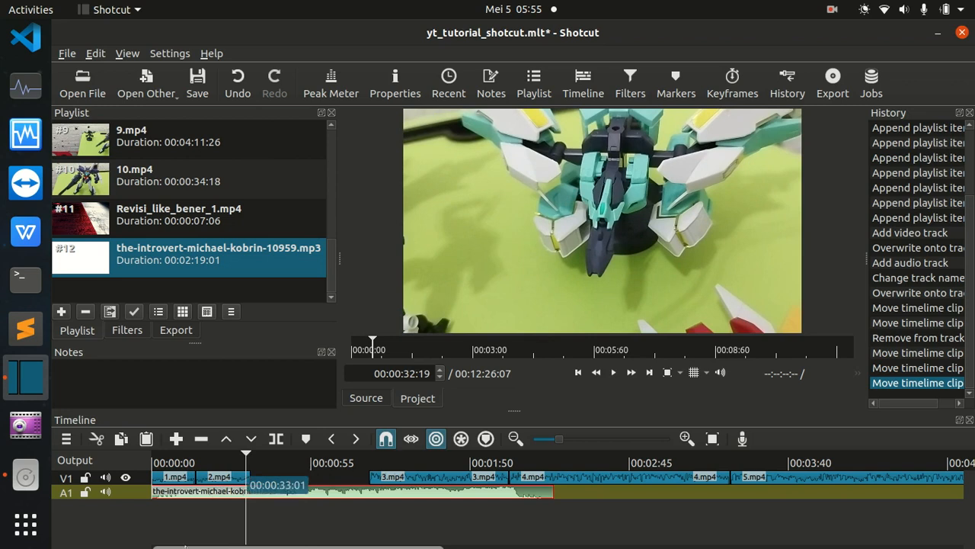
Make the timeline tracks taller and replay the sequence within 2.mp4.
right_click(111, 465)
mouse_move(163, 465)
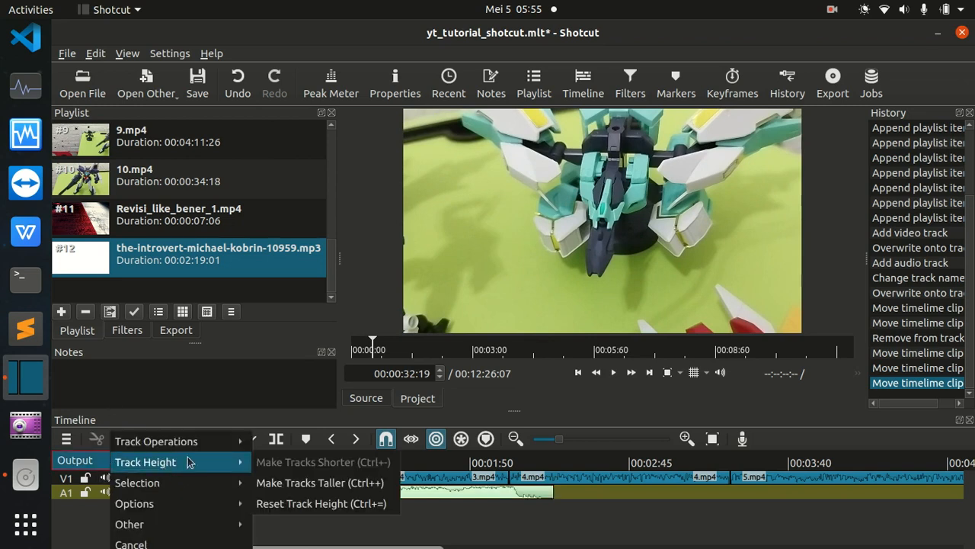
left_click(276, 491)
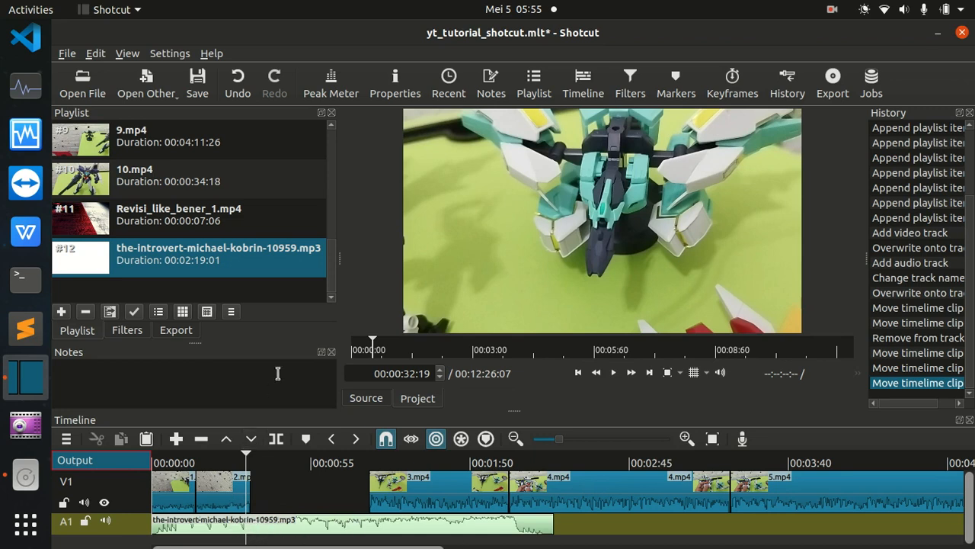
left_click_drag(246, 463, 223, 456)
key("space")
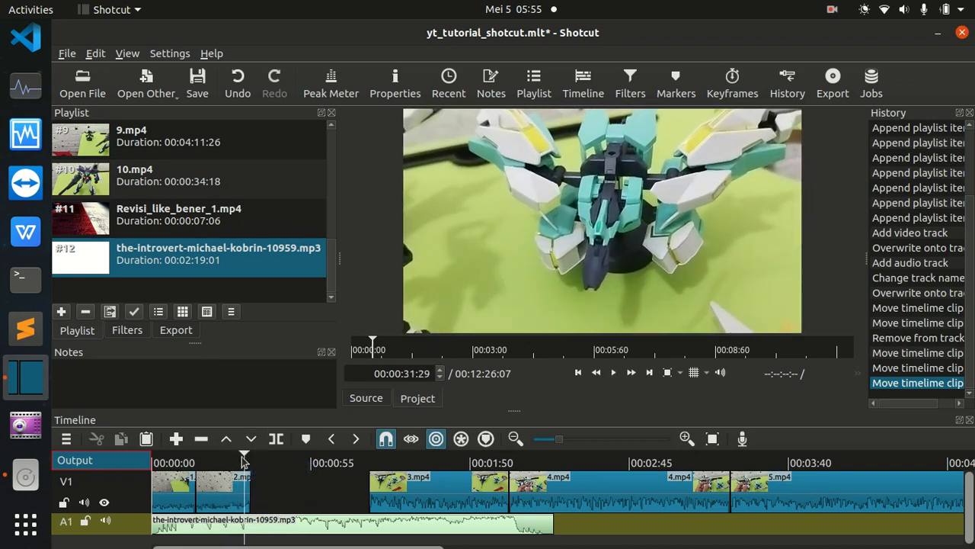
Split the music clip on A1 at 00:00:31:13 and move its second part to start at the end of 2.mp4.
left_click(239, 456)
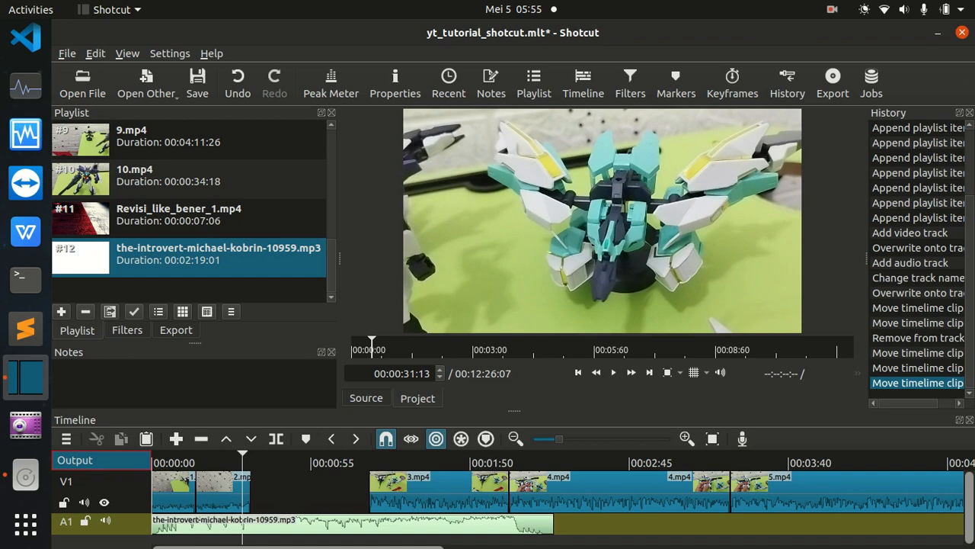
left_click(276, 445)
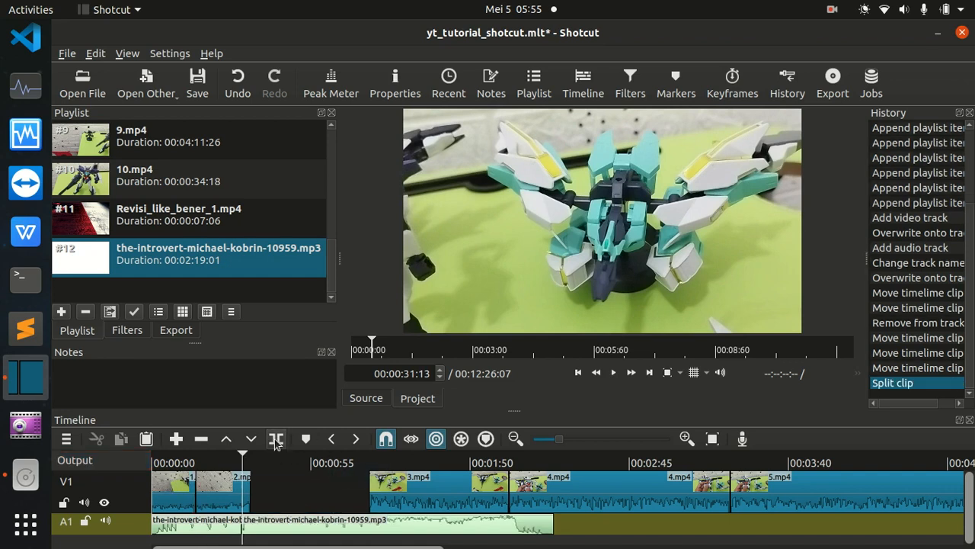
left_click_drag(331, 518, 336, 514)
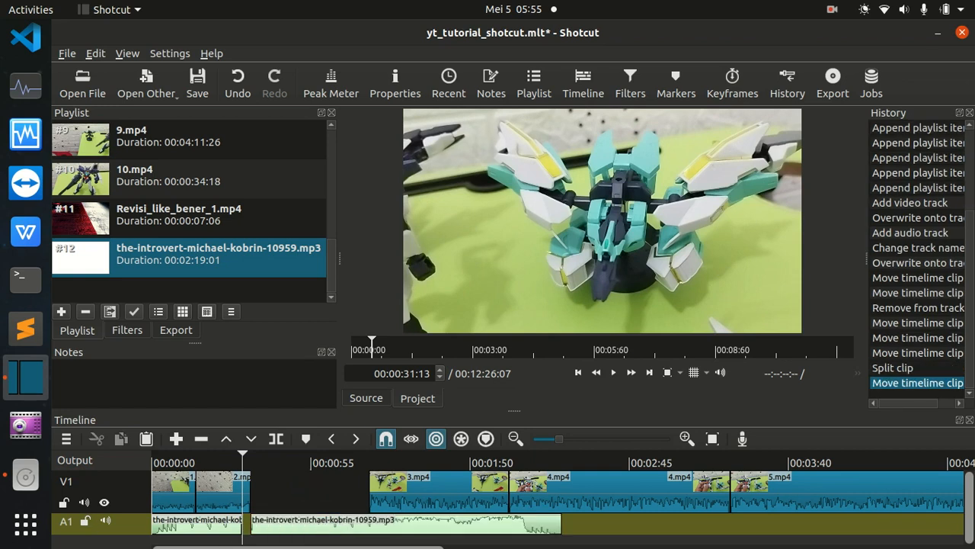
Delete the first music segment on A1 and remove the gap before the remaining music so it starts at the timeline's beginning.
left_click(209, 524)
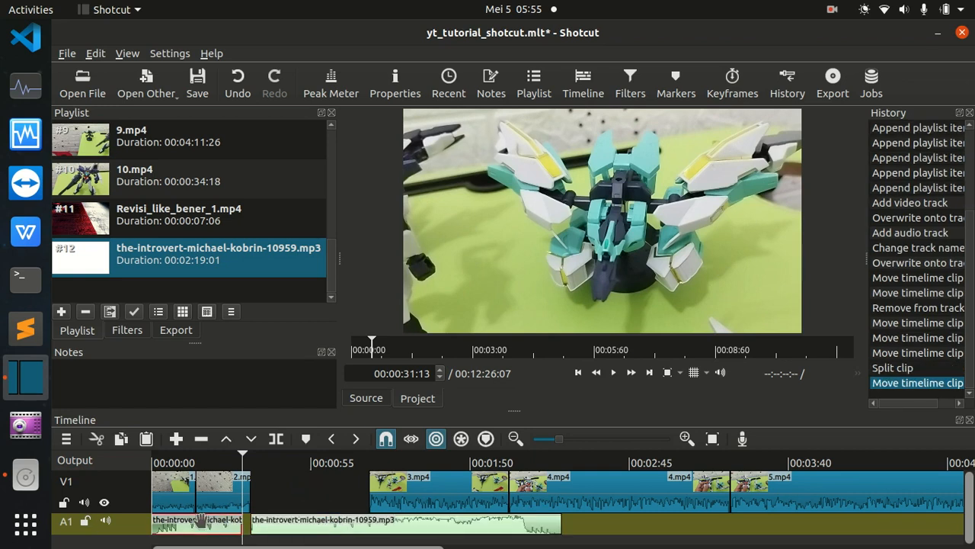
key("Delete")
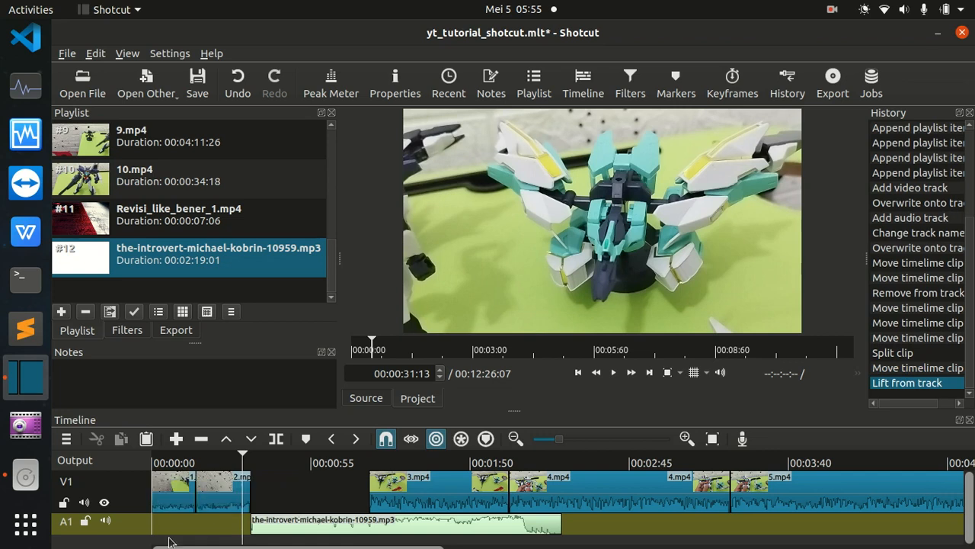
left_click(203, 488)
right_click(203, 487)
left_click(203, 479)
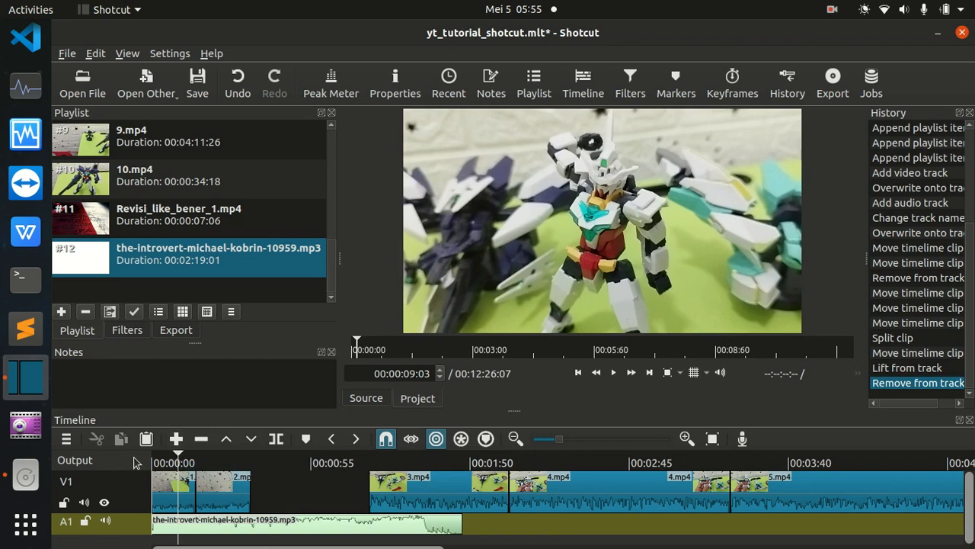
Play 1.mp4 with the trimmed music, skip ahead to preview the cut into 2.mp4, and pause at 00:00:15:28.
left_click_drag(178, 454, 145, 452)
key("space")
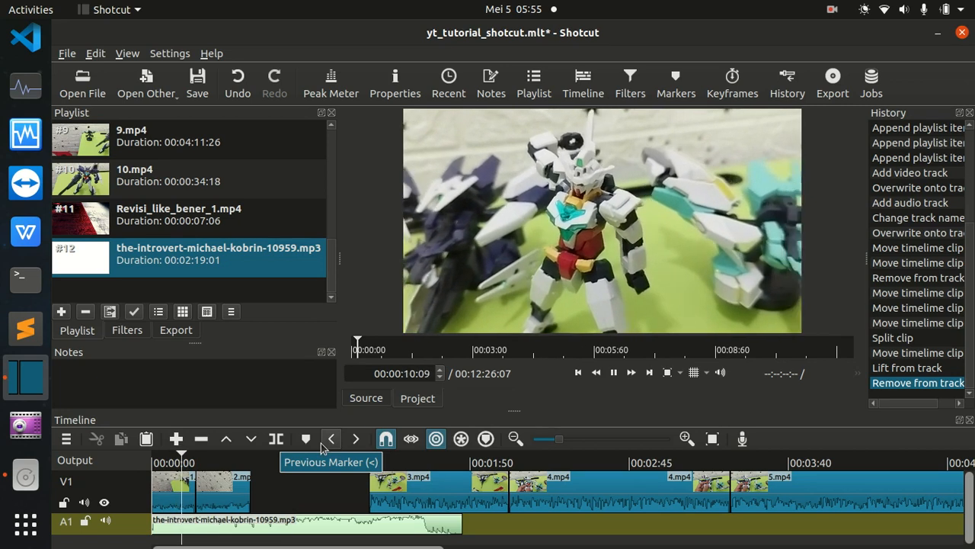
key("space")
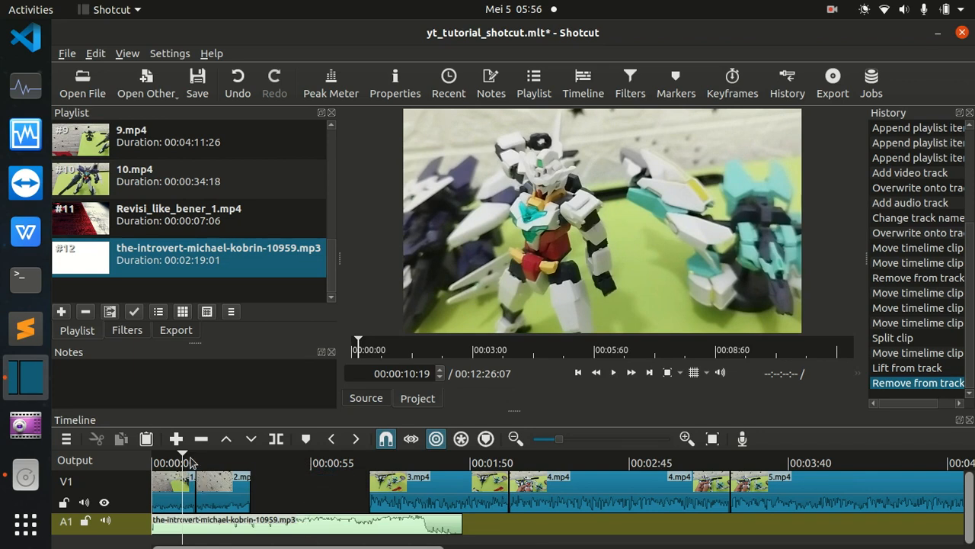
left_click(191, 459)
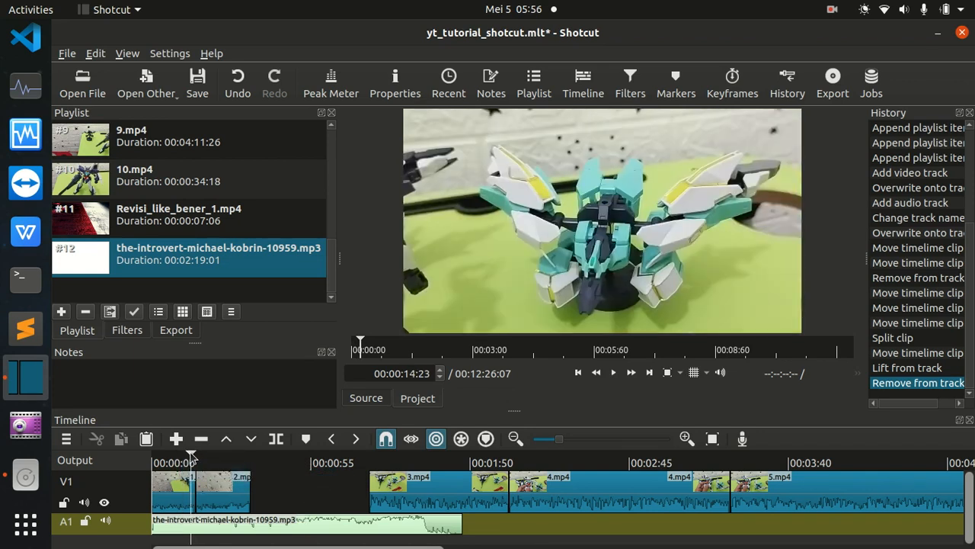
key("space")
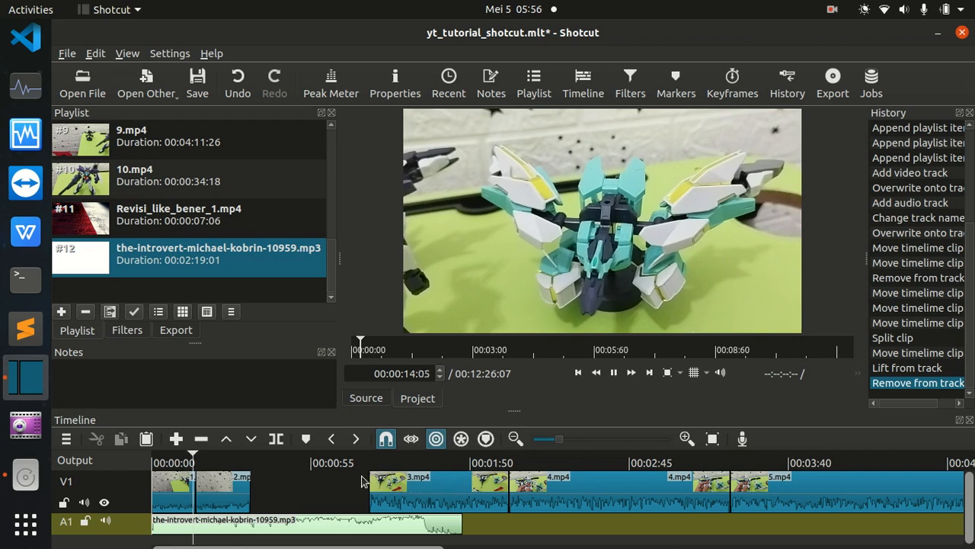
key("space")
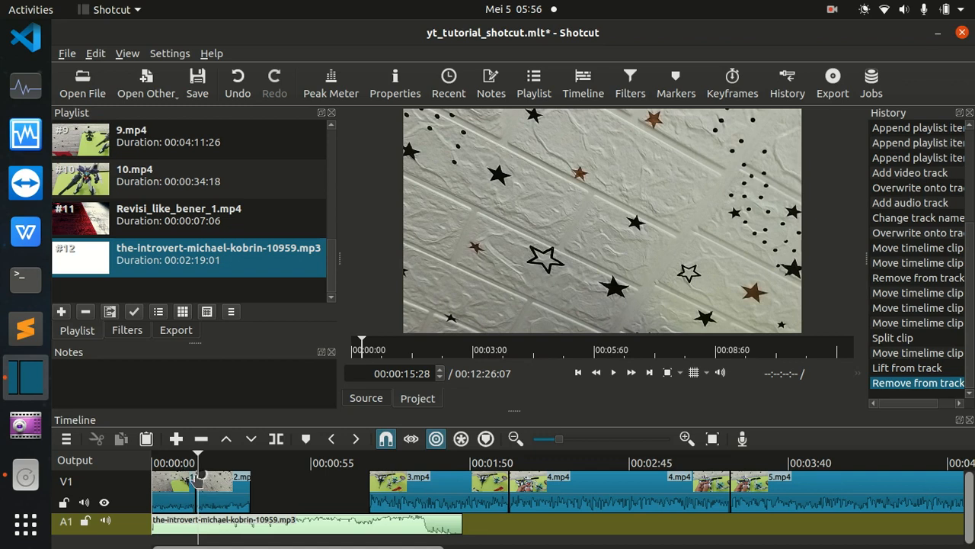
Add a short fade-out to the end of 1.mp4 and a fade-in to the start of 2.mp4, and preview the transition.
left_click_drag(192, 476, 187, 475)
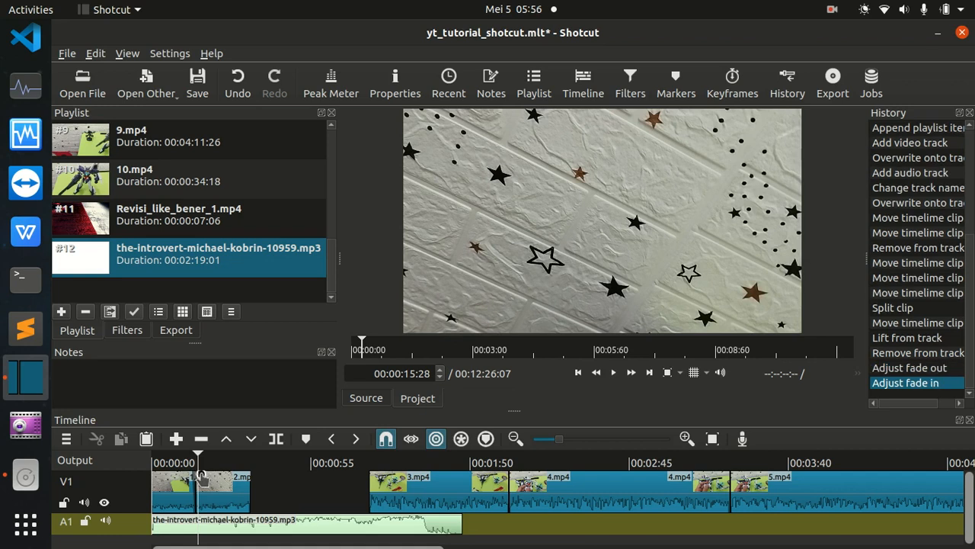
left_click_drag(201, 475, 206, 475)
left_click(178, 462)
key("space")
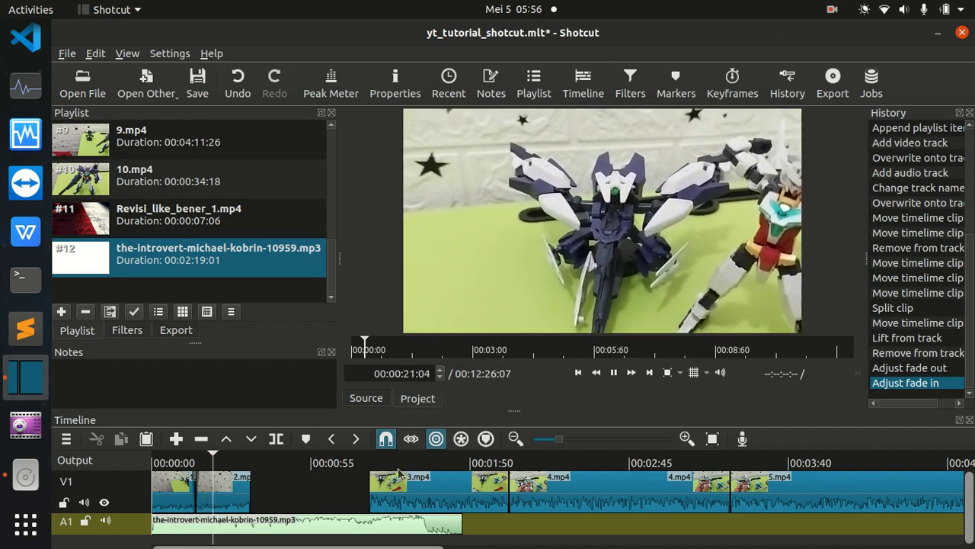
key("space")
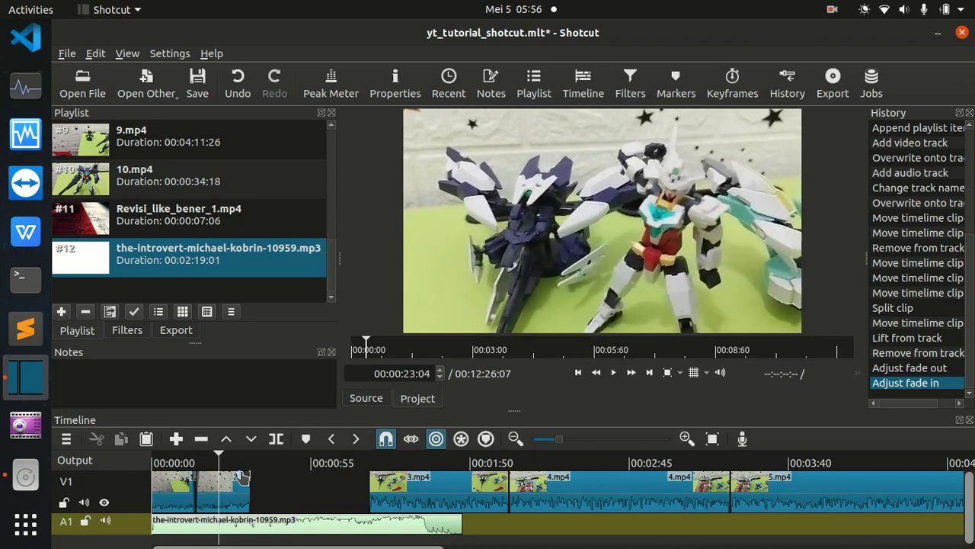
Add a short fade-out to the end of 2.mp4, replay the faded transition, and return the playhead to 00:00:00:00.
left_click_drag(248, 477, 242, 477)
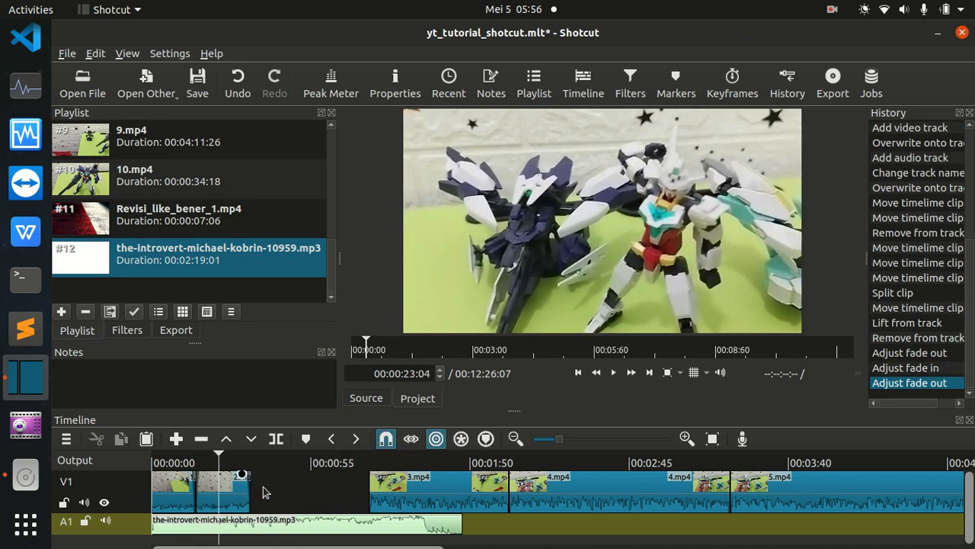
left_click(167, 463)
key("space")
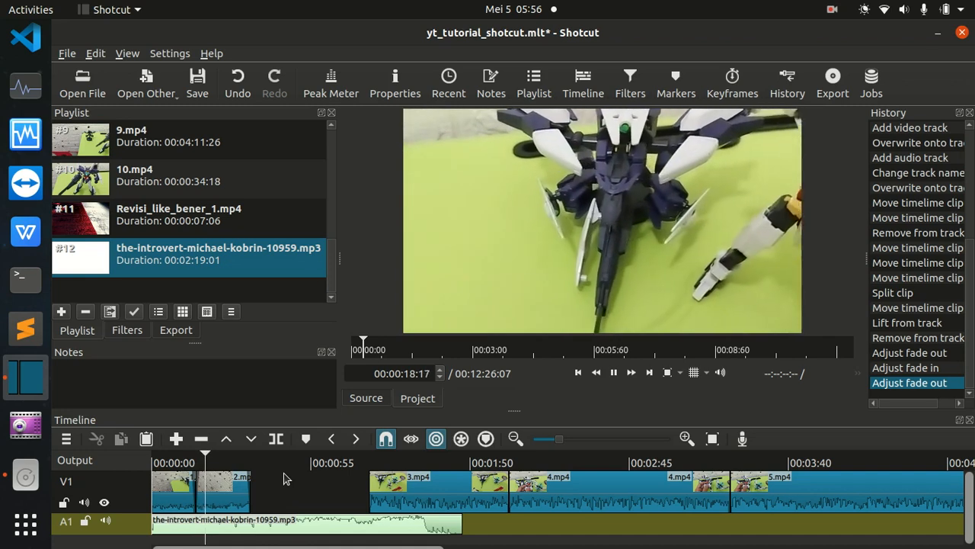
key("space")
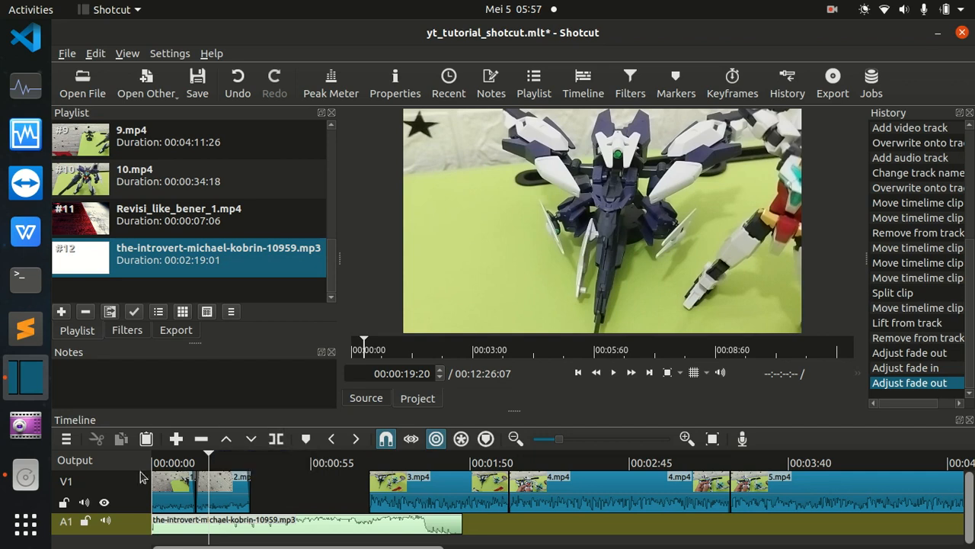
left_click_drag(209, 456, 144, 444)
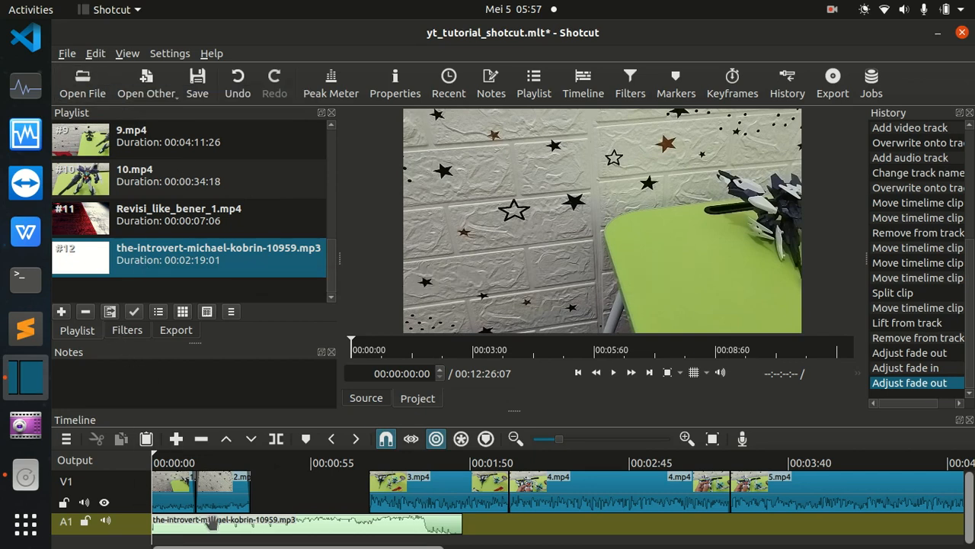
Show the fade filters applied to 1.mp4 on V1.
left_click(122, 333)
left_click(82, 332)
left_click(122, 337)
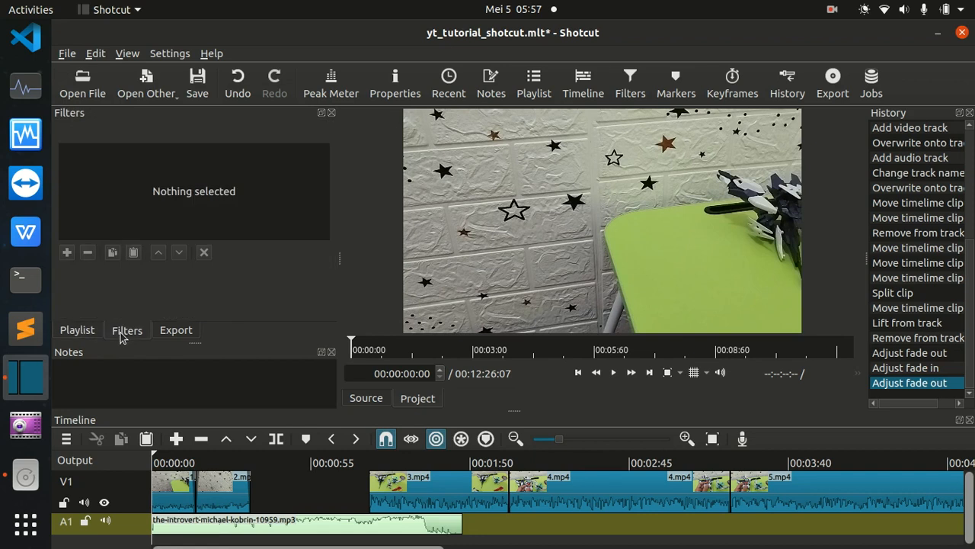
left_click(171, 489)
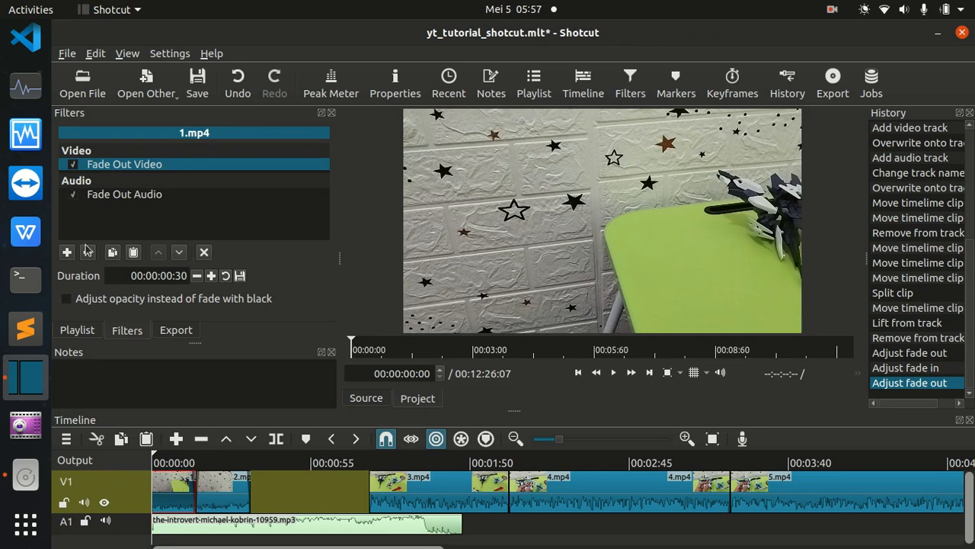
left_click(145, 89)
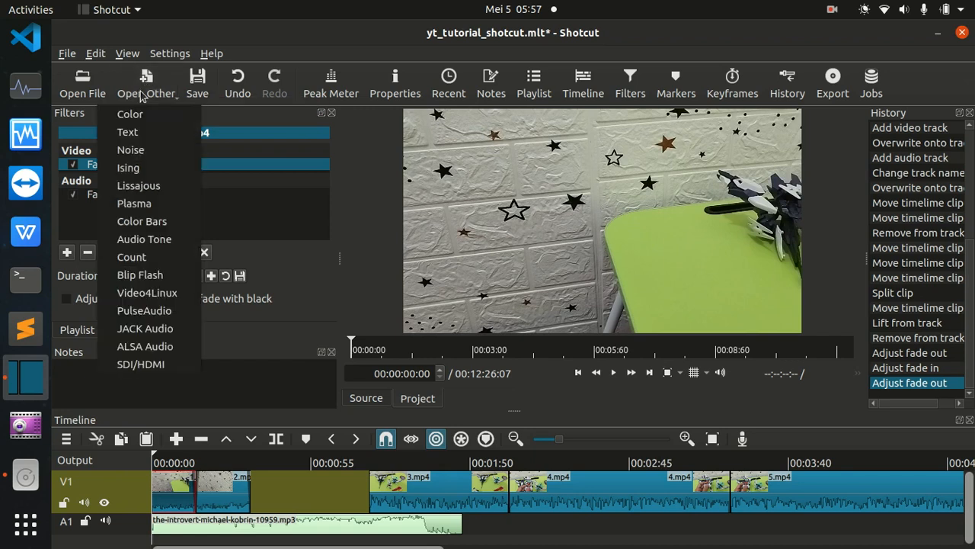
left_click(142, 131)
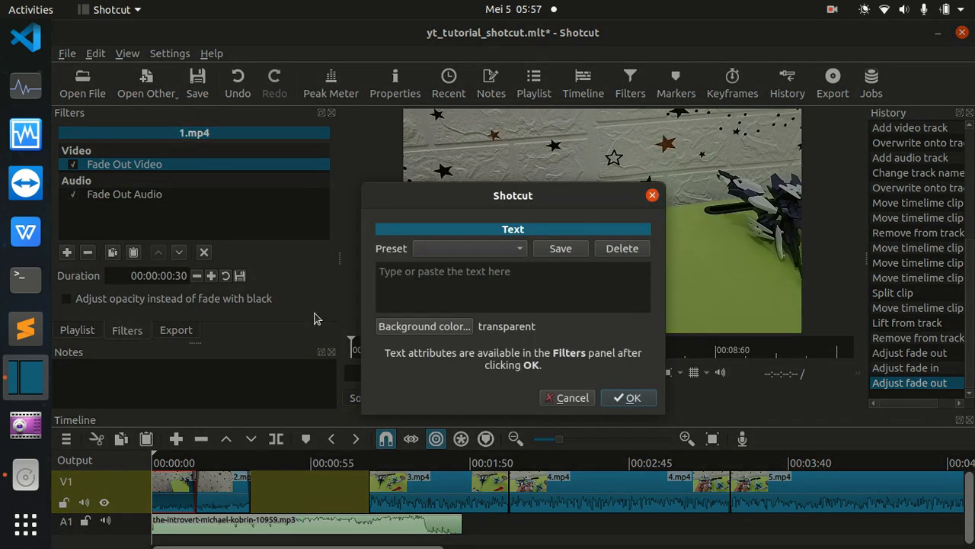
left_click(482, 249)
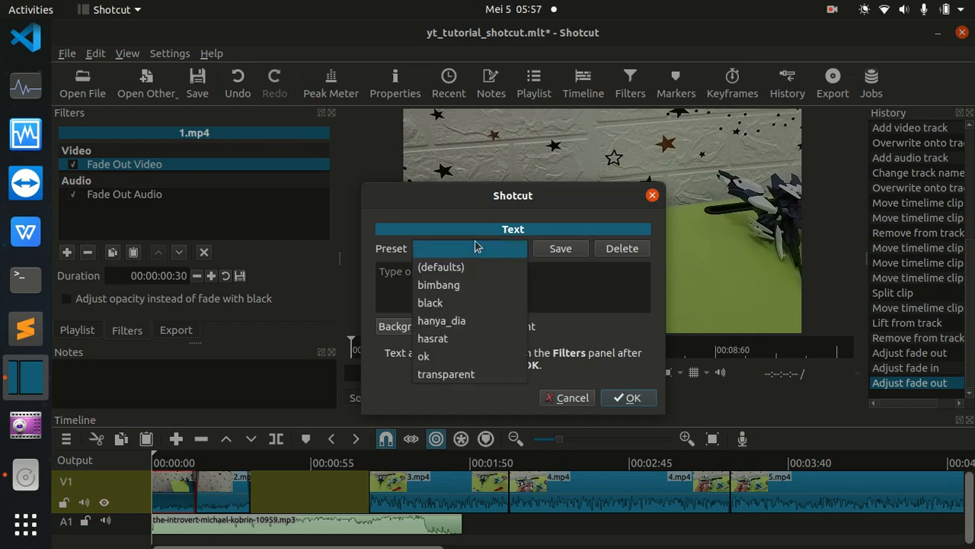
left_click(475, 253)
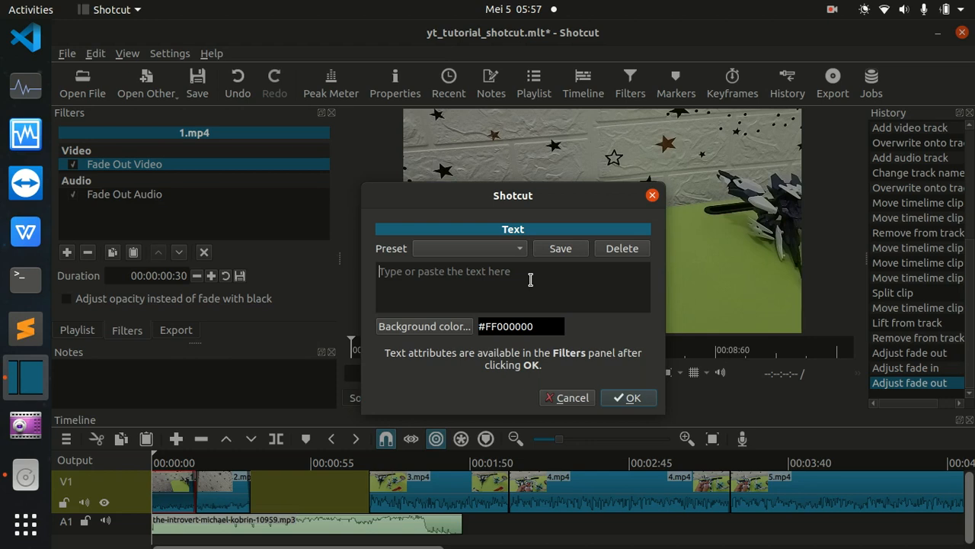
left_click(572, 397)
Create a text clip reading "Prince_magribi Channel" with a transparent background.
left_click(149, 90)
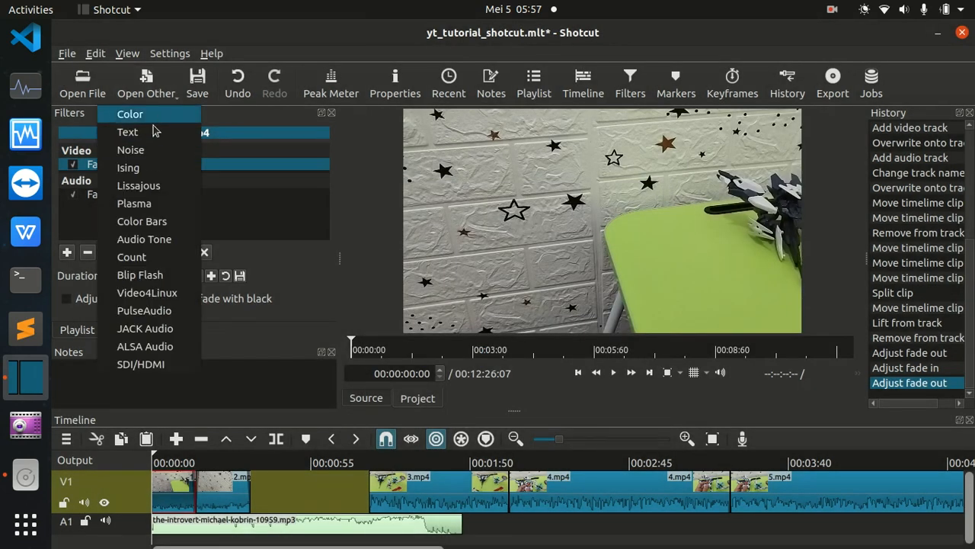
left_click(156, 132)
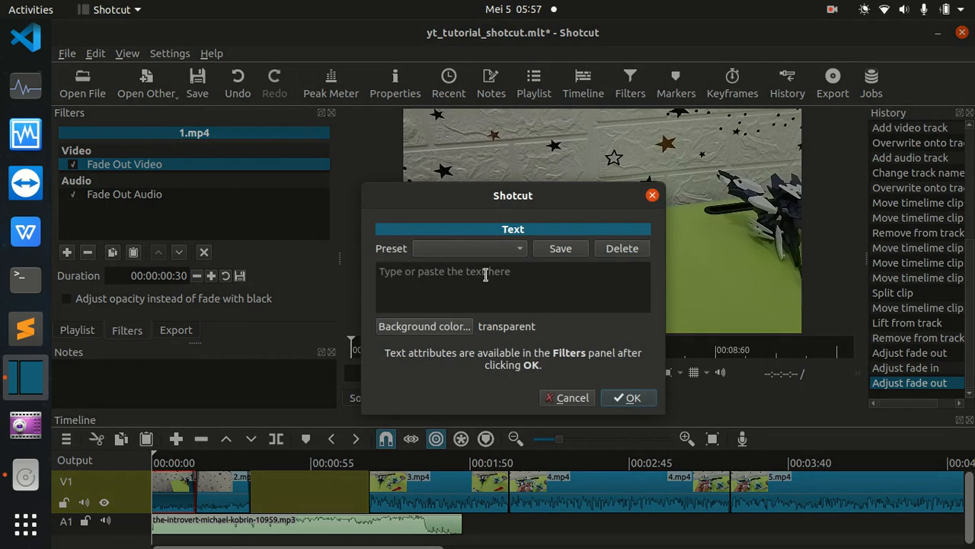
type("ad")
key("BackSpace")
key("BackSpace")
type("S")
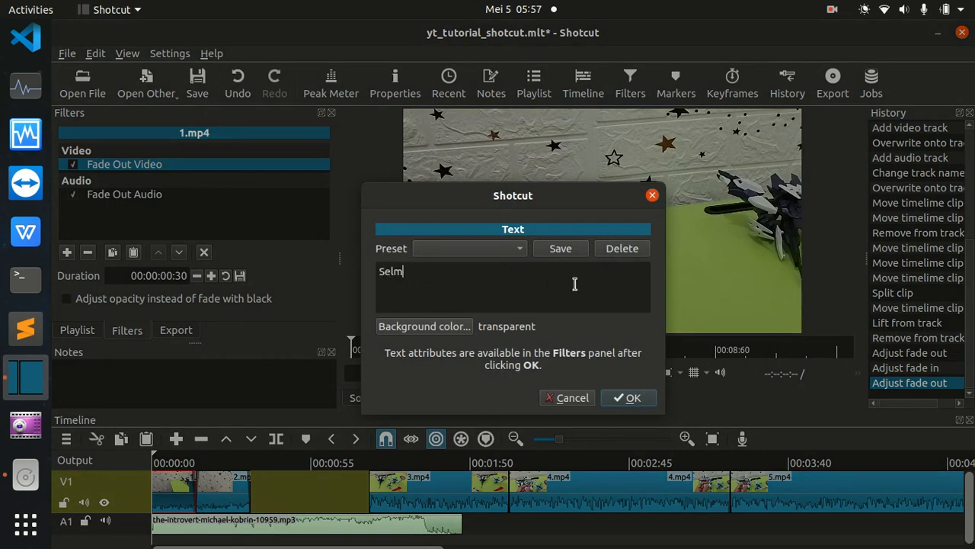
key("BackSpace")
type("Prince_magribi Chann")
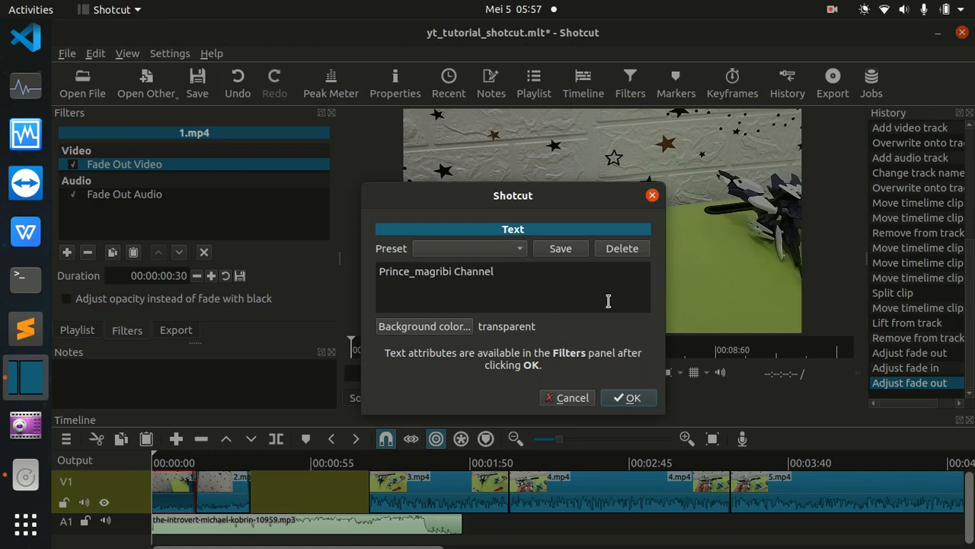
left_click(630, 399)
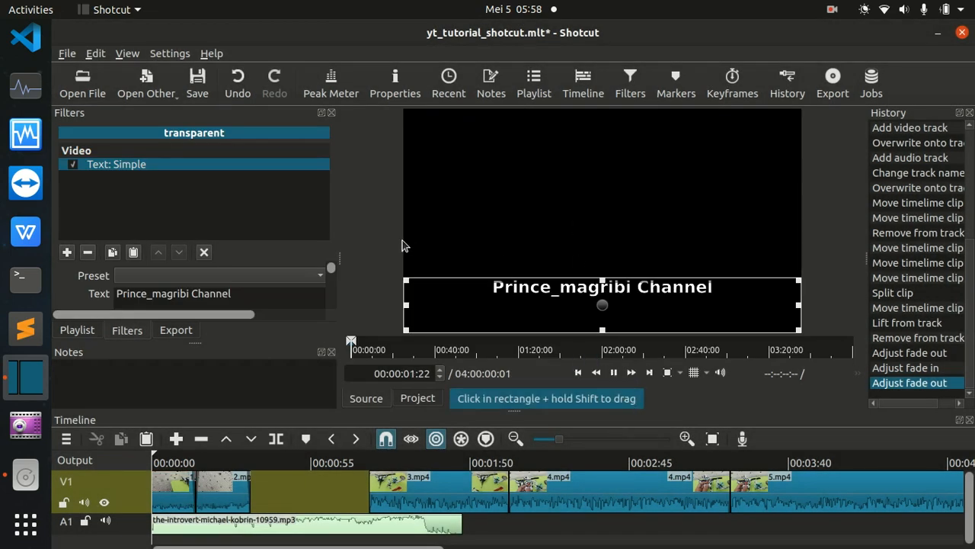
Widen the filter settings area, put "Channel" on a second line, and turn off the fixed font size for the text.
left_click_drag(339, 264, 442, 242)
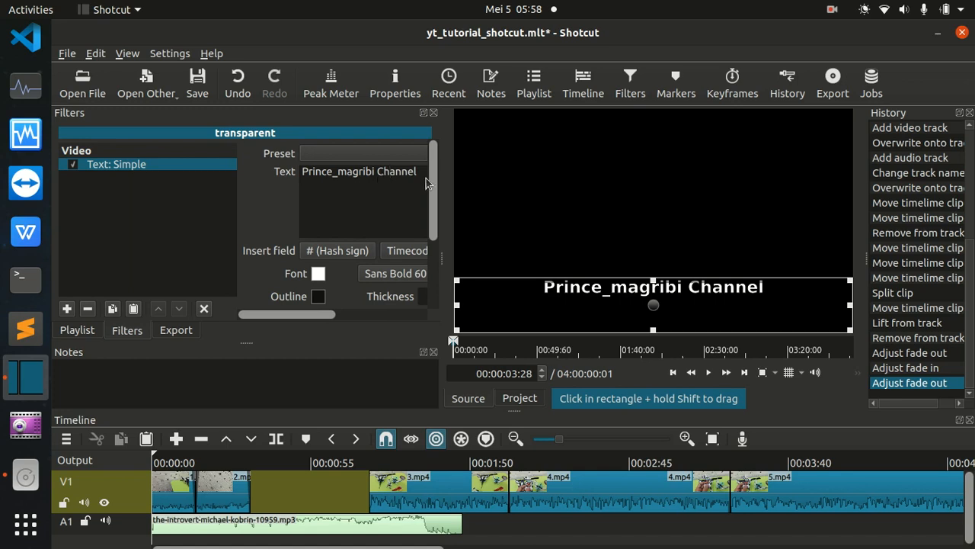
key("Return")
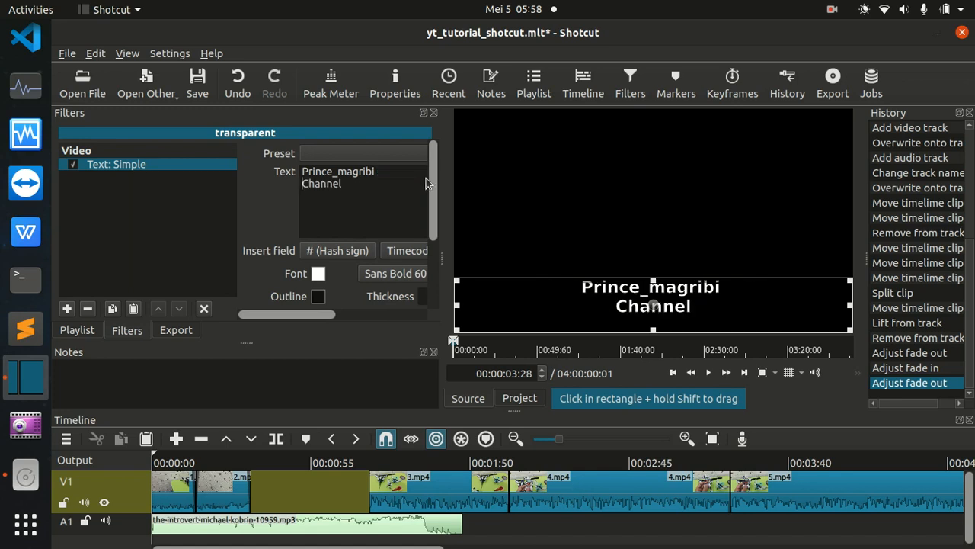
left_click_drag(332, 313, 391, 318)
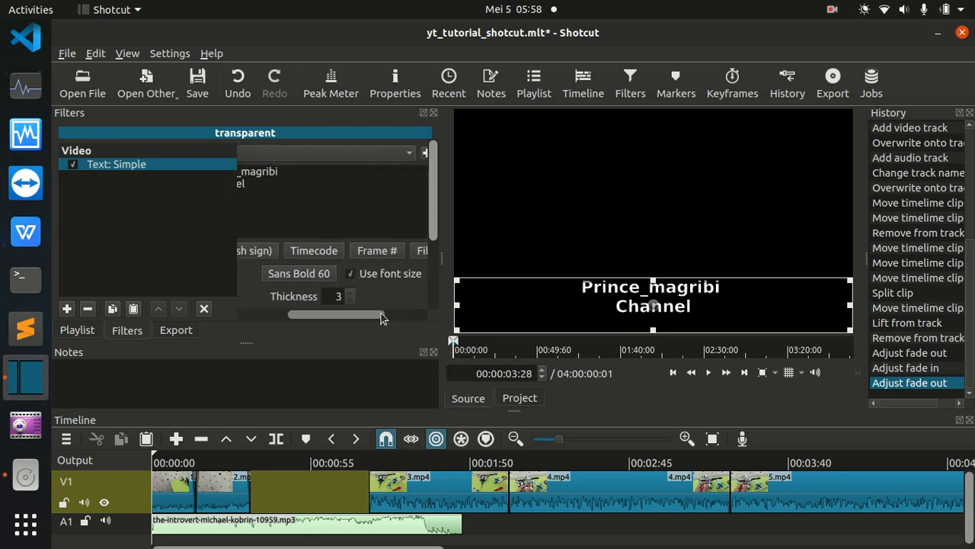
left_click(351, 276)
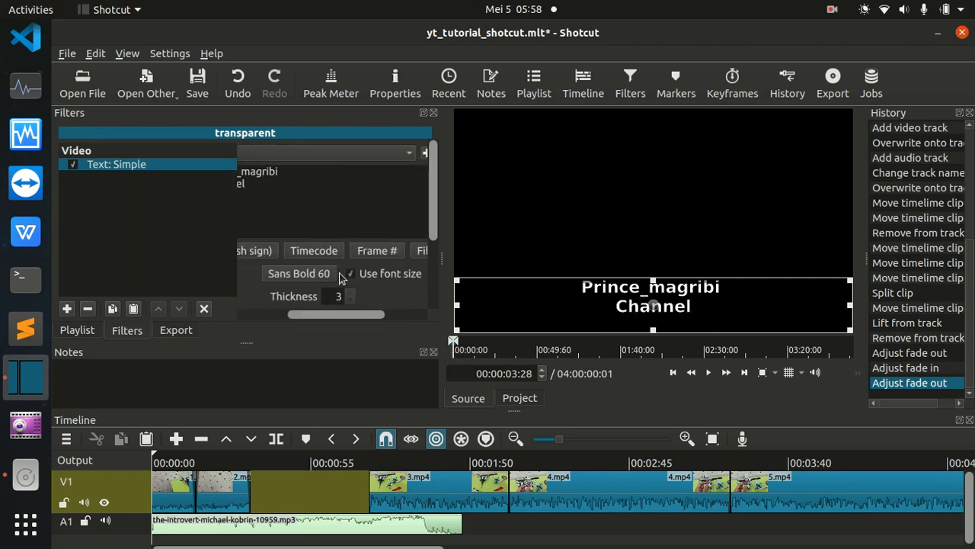
left_click(350, 274)
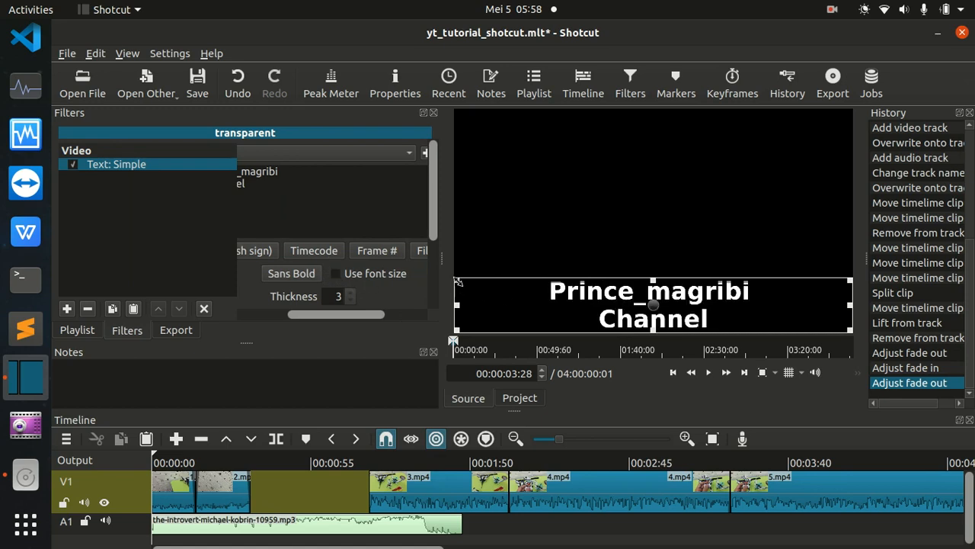
Shrink the text's bounding rectangle from its corner and move it higher in the preview frame.
left_click_drag(457, 281, 512, 287)
left_click_drag(673, 305, 649, 261)
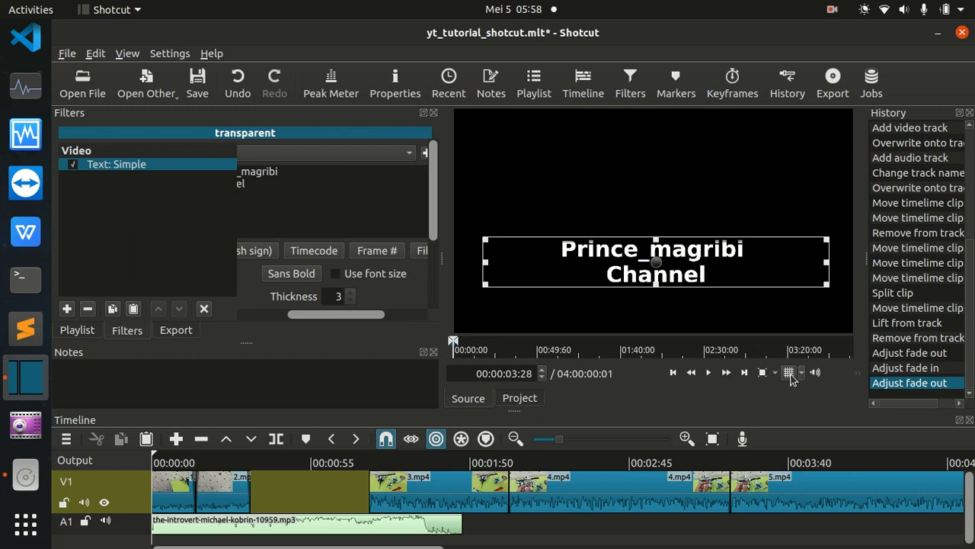
Show a four-by-four grid over the preview and move the title text down into the frame's lowest row.
left_click(789, 374)
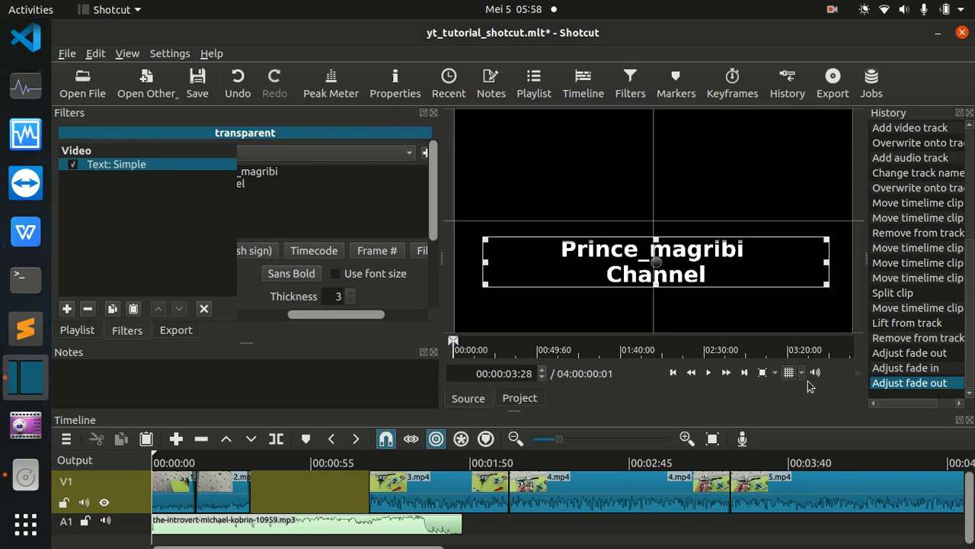
left_click(802, 372)
left_click(816, 406)
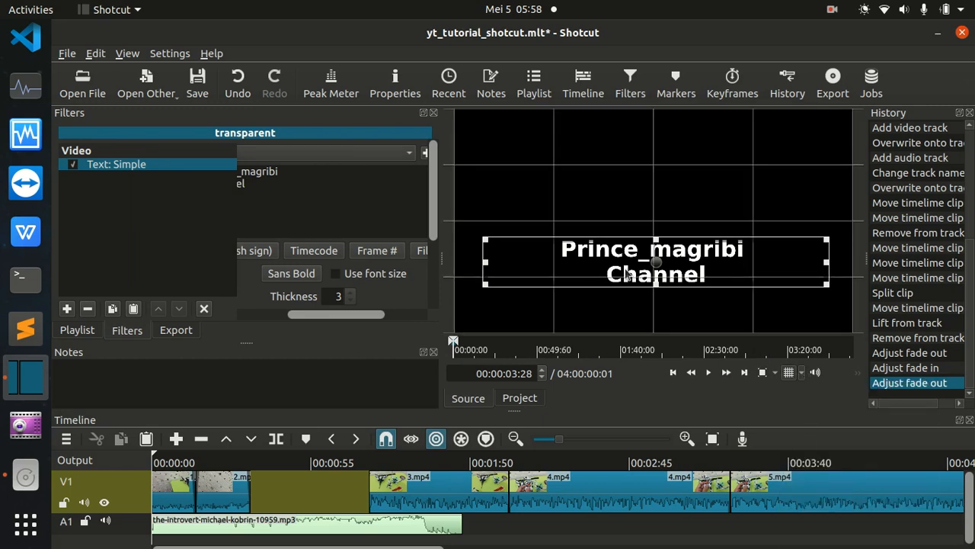
left_click_drag(655, 262, 658, 314)
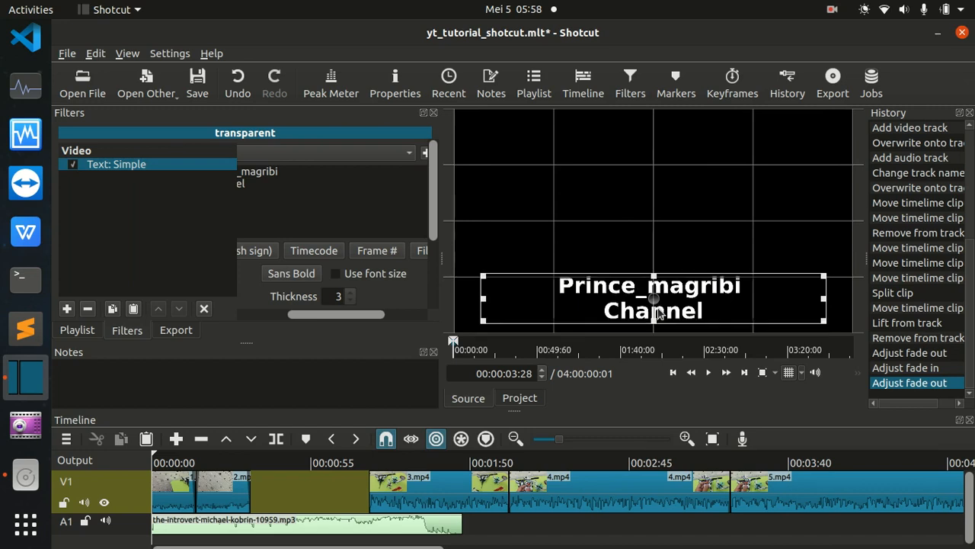
Set the title text's font to DejaVu Sans Italic.
left_click(295, 274)
left_click(390, 262)
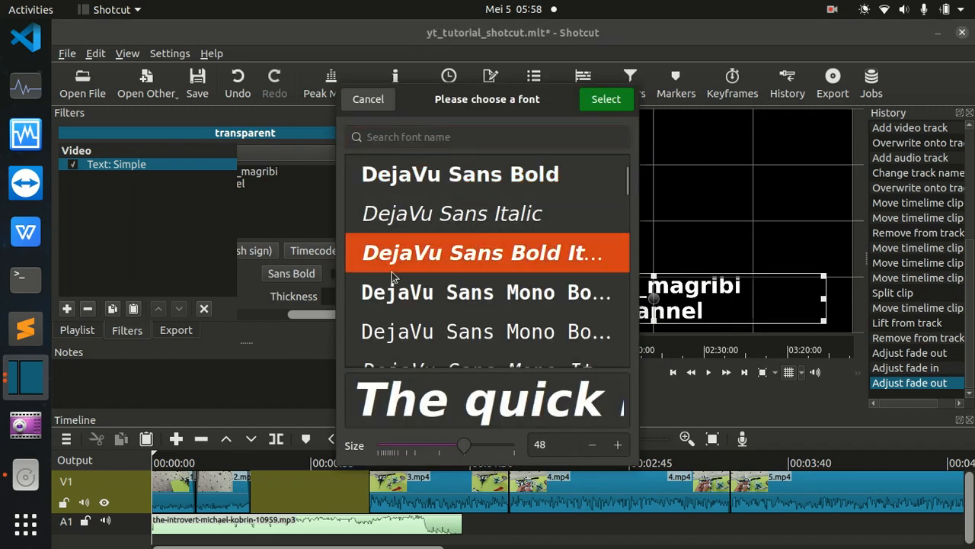
left_click(383, 300)
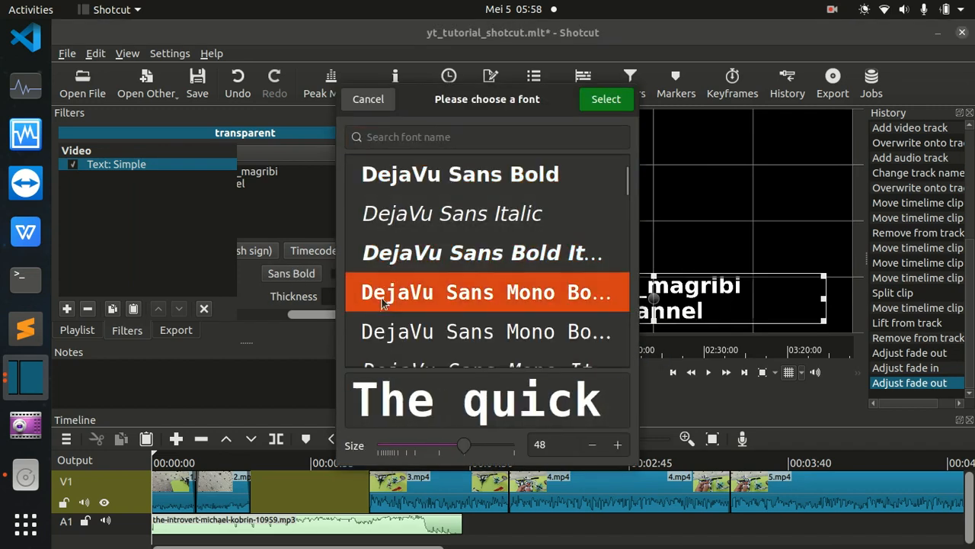
left_click(378, 213)
left_click(595, 100)
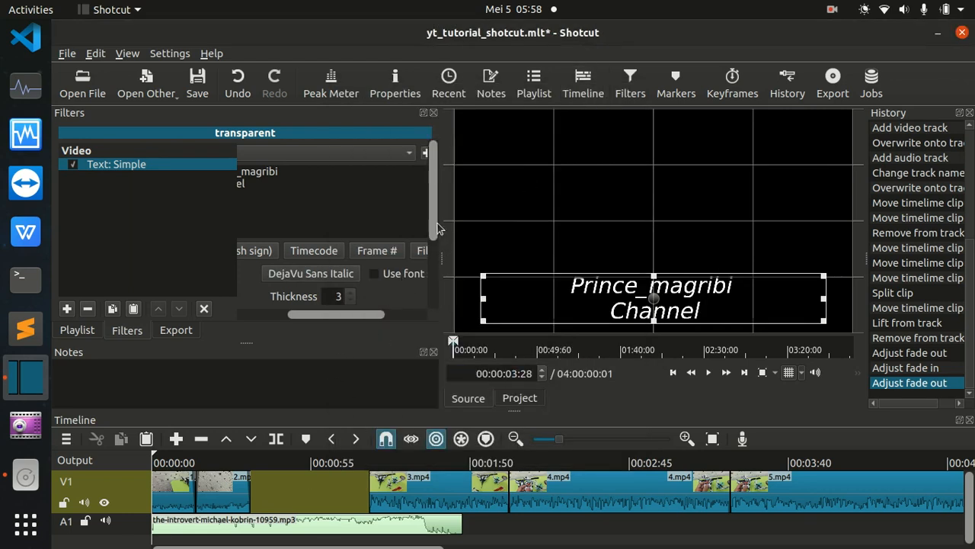
Set the title's outline thickness to 6 and give the text a dark grey background.
scroll(438, 227, "down", 3)
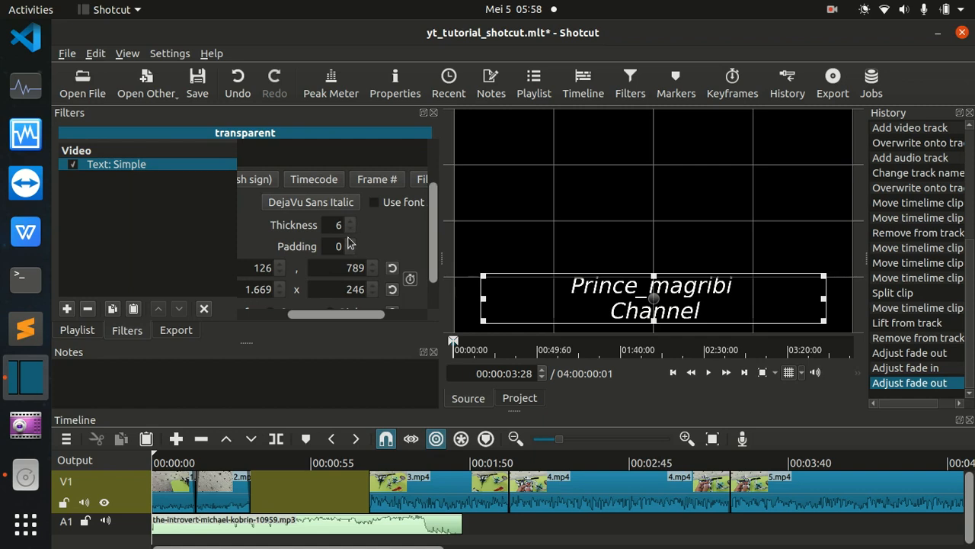
left_click_drag(364, 315, 315, 315)
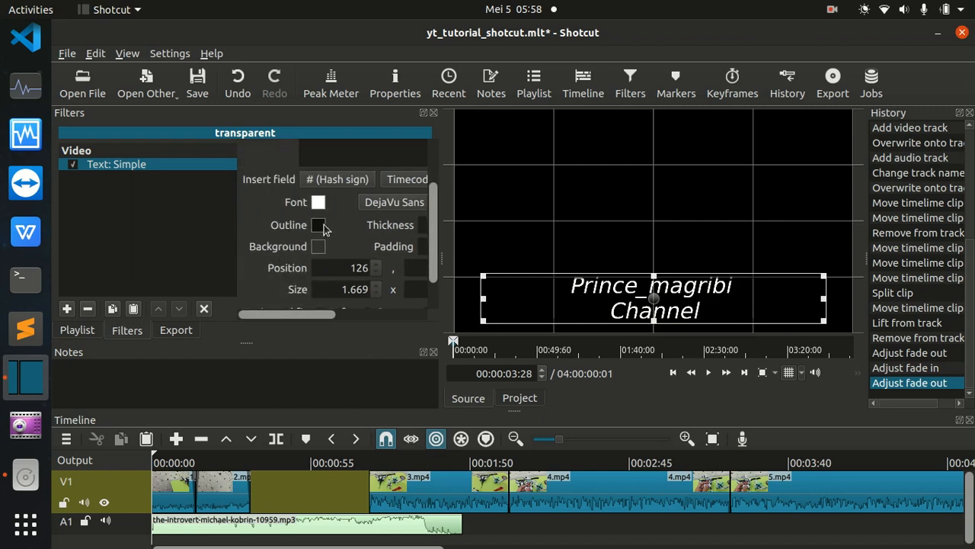
left_click(318, 248)
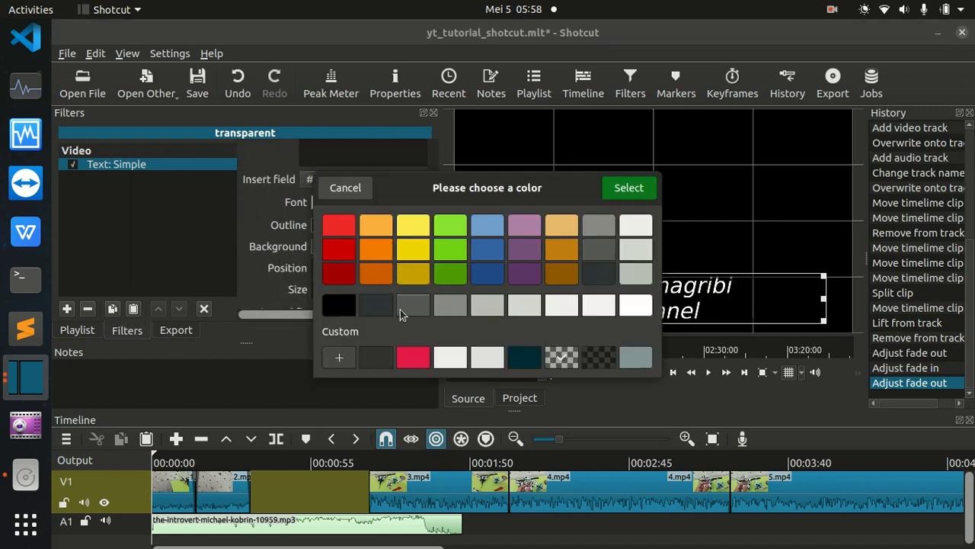
left_click(414, 307)
left_click(610, 190)
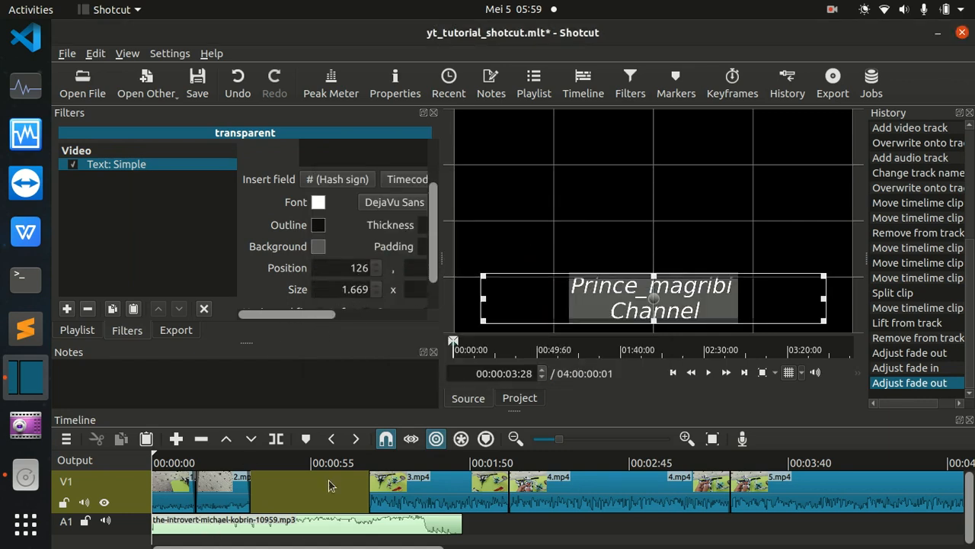
Add a second video track to the timeline and hide the preview grid.
right_click(108, 464)
mouse_move(133, 447)
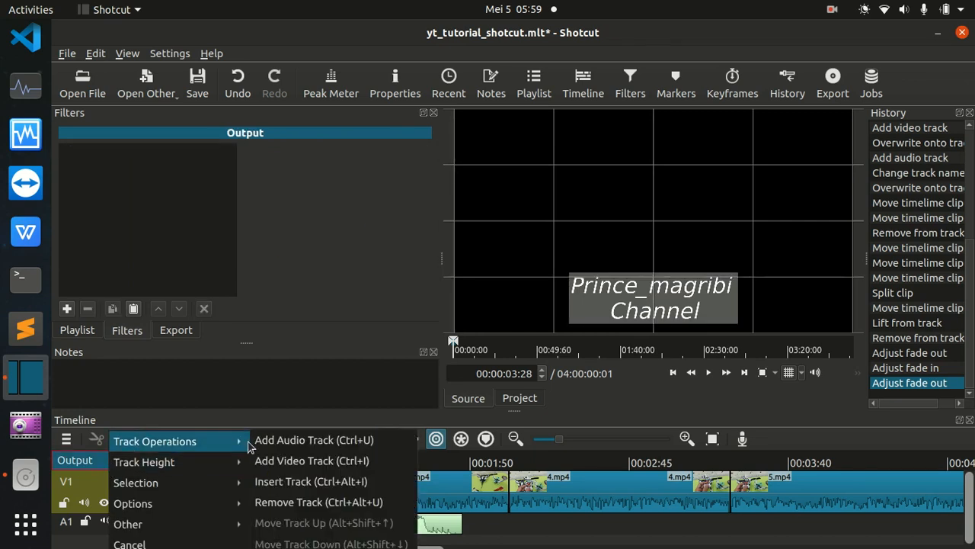
left_click(257, 465)
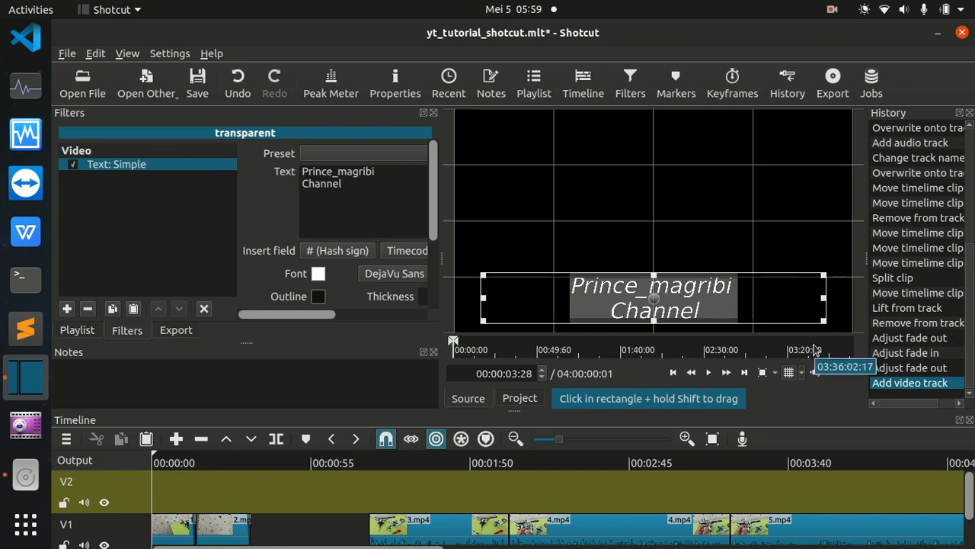
left_click(789, 373)
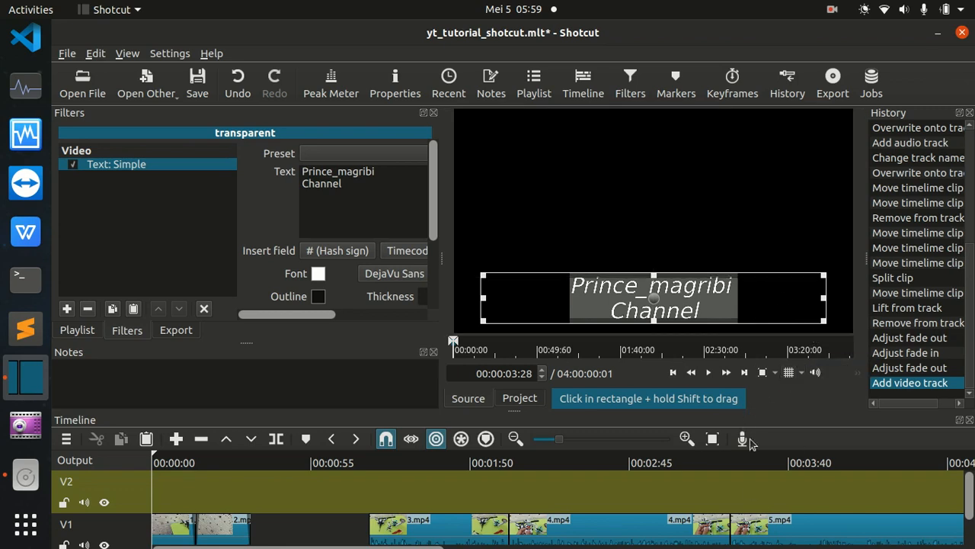
Insert the title clip on V2, shift it to start about 3 seconds in, and play the result.
left_click_drag(771, 207, 160, 503)
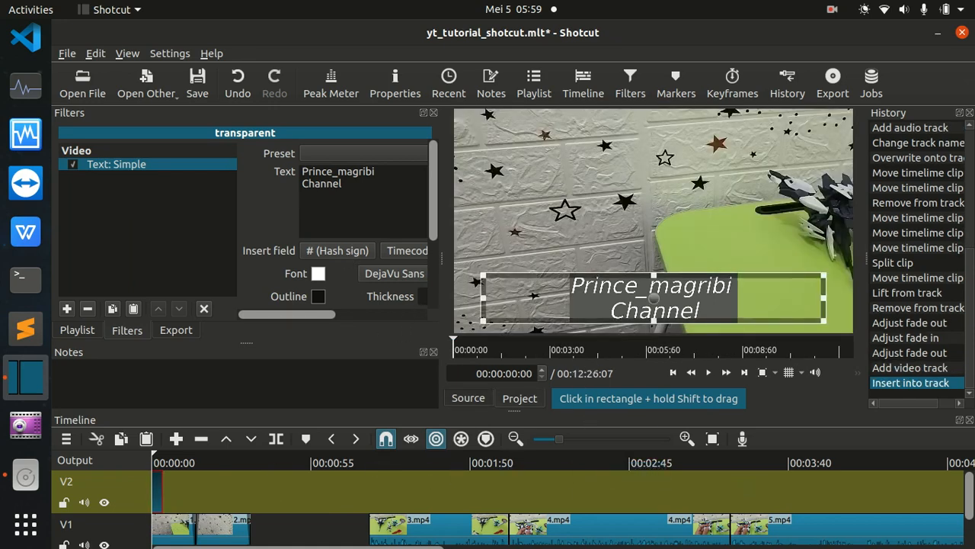
left_click_drag(422, 466, 131, 467)
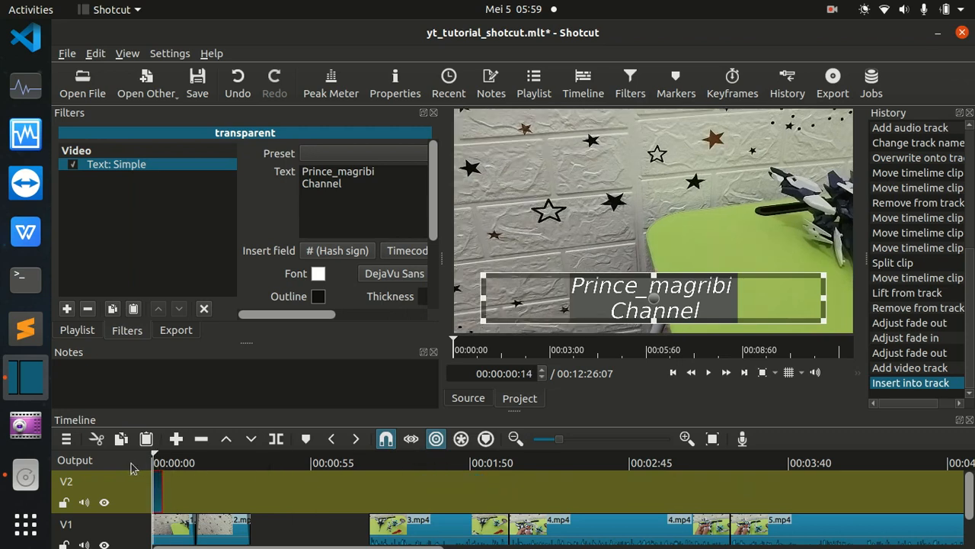
left_click_drag(162, 497, 172, 488)
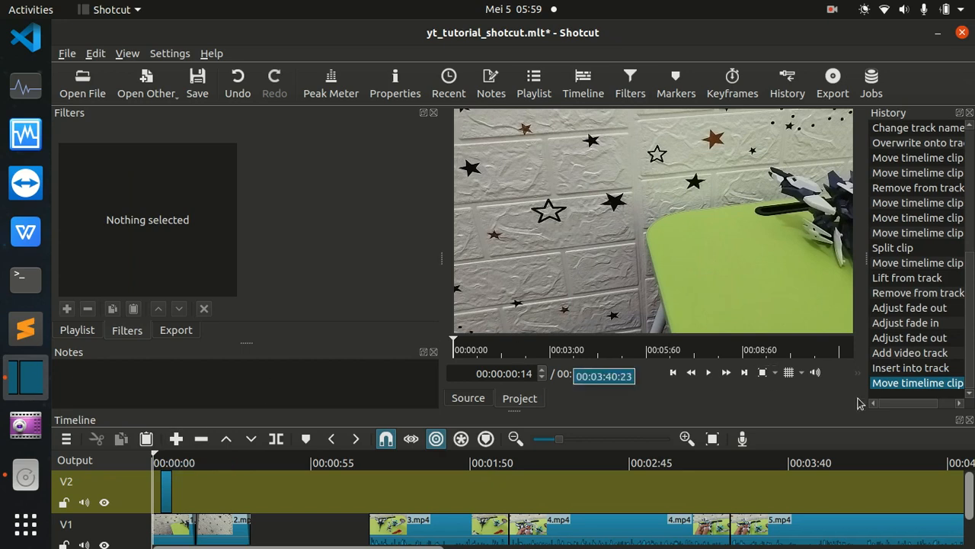
left_click(709, 374)
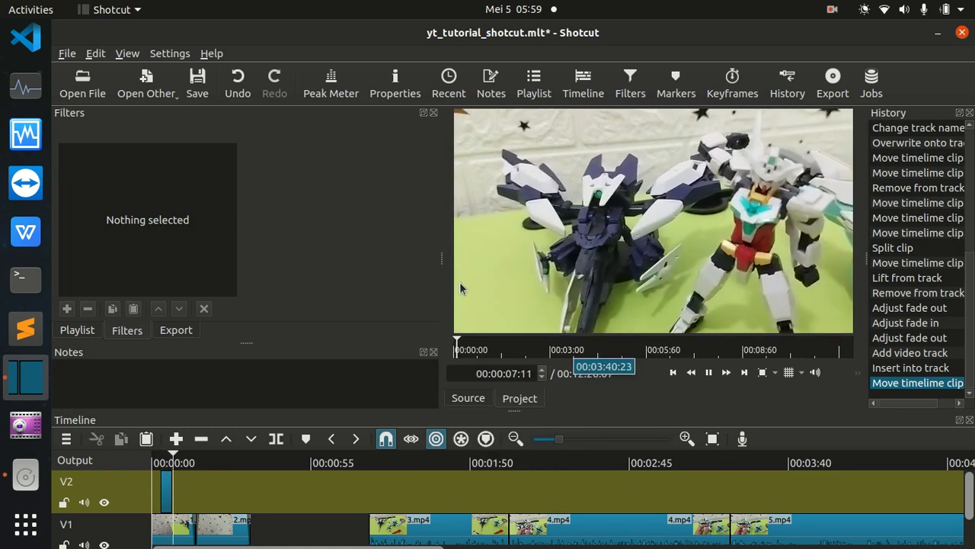
key("space")
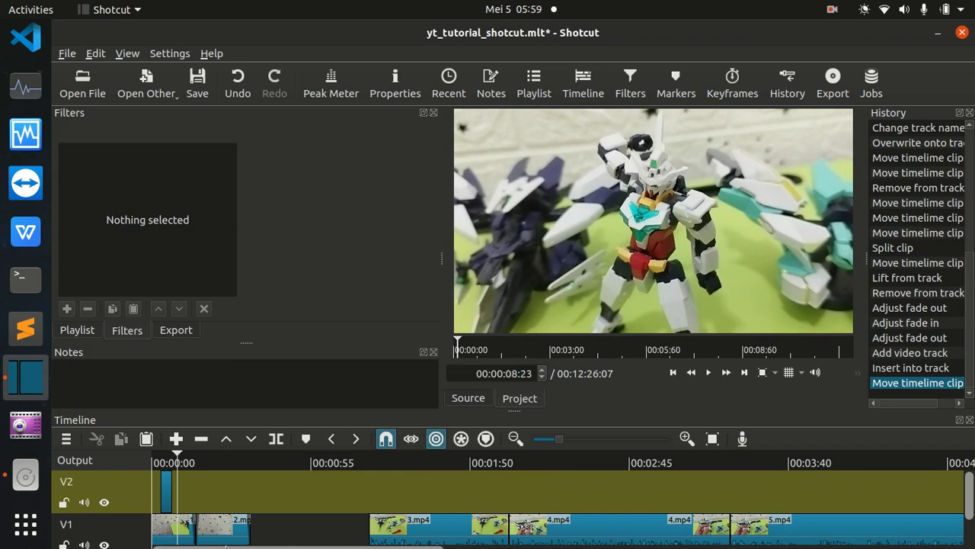
left_click(165, 491)
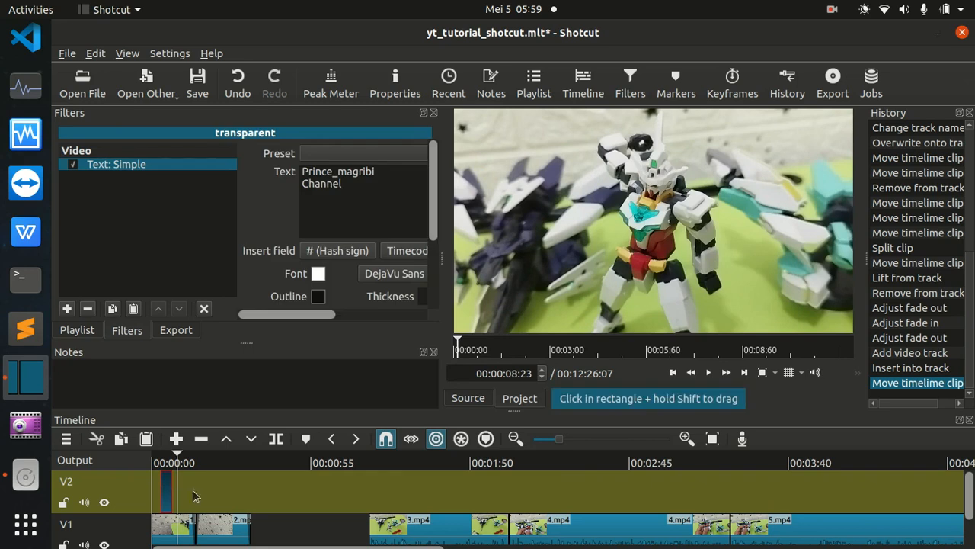
left_click_drag(302, 317, 346, 332)
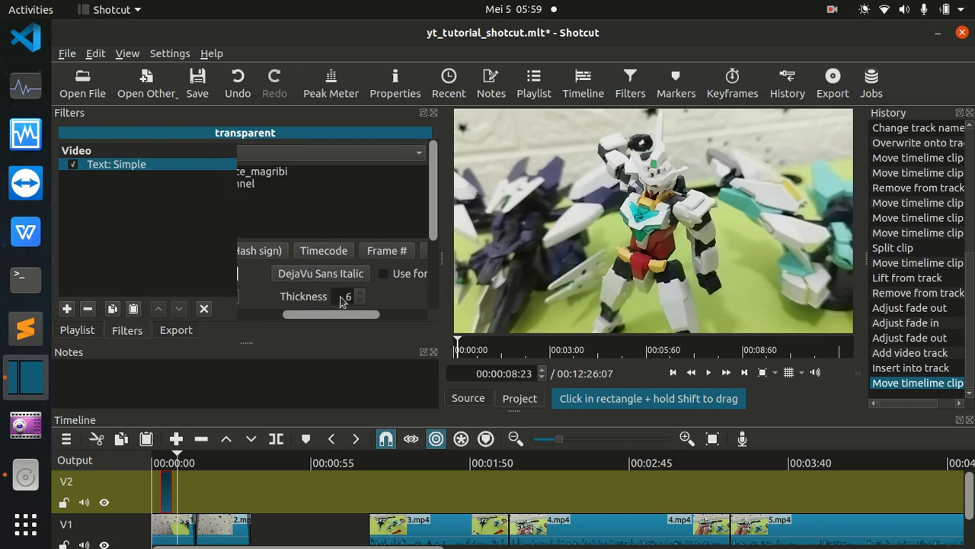
left_click(325, 252)
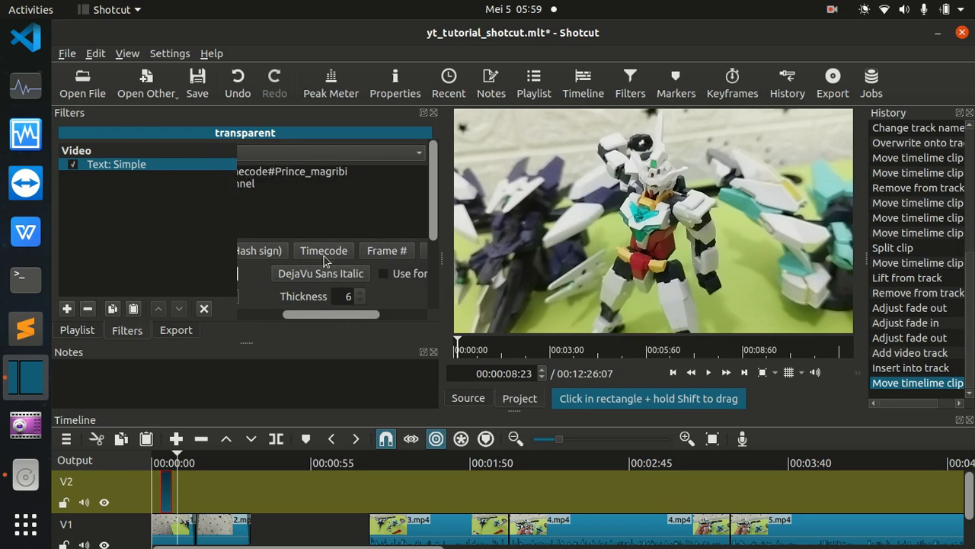
key("ctrl+z")
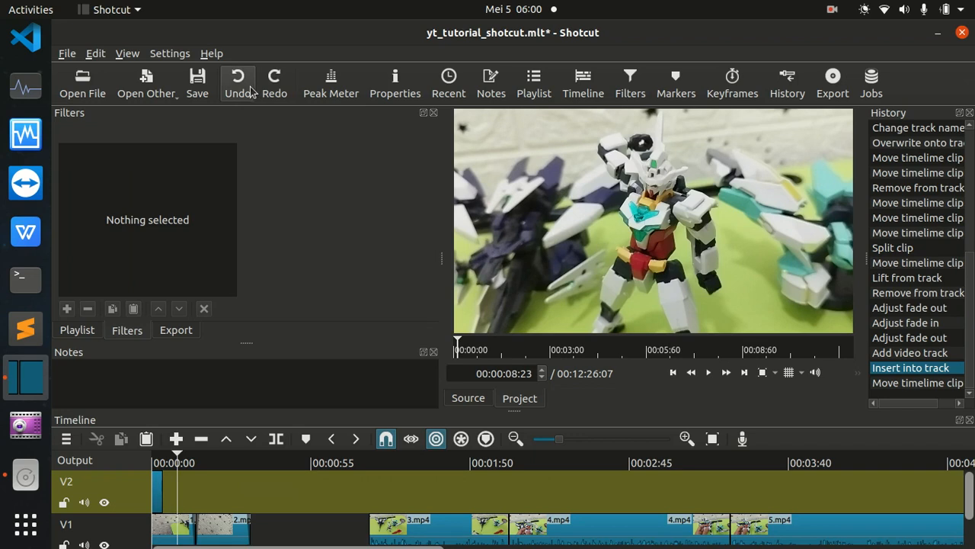
left_click(274, 87)
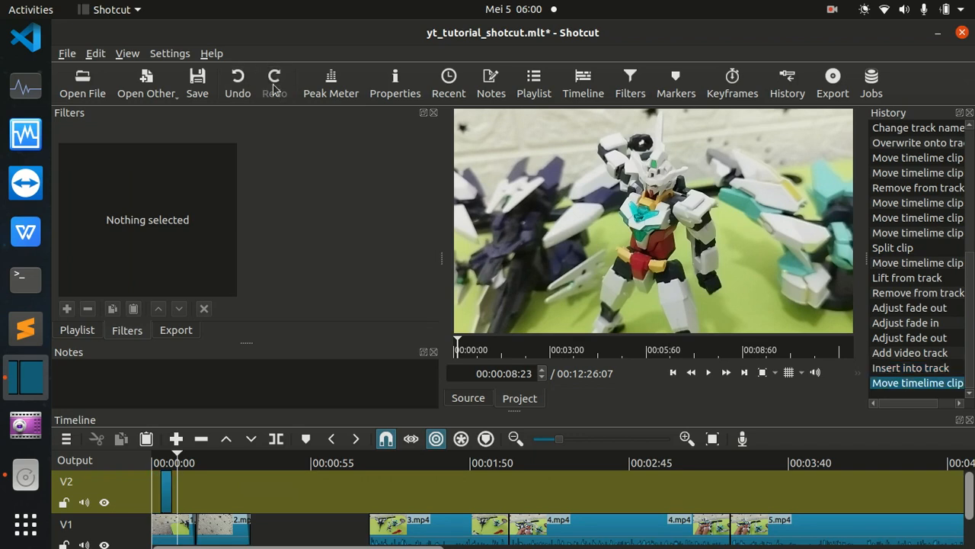
Add a timecode field on a third line of the V2 title's text.
left_click(165, 488)
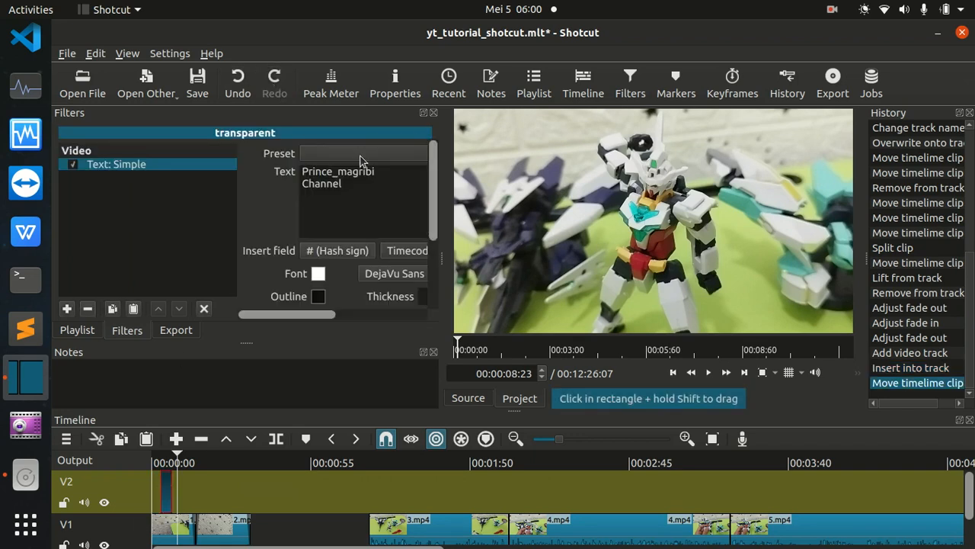
left_click(348, 193)
left_click_drag(327, 314, 353, 314)
left_click(354, 251)
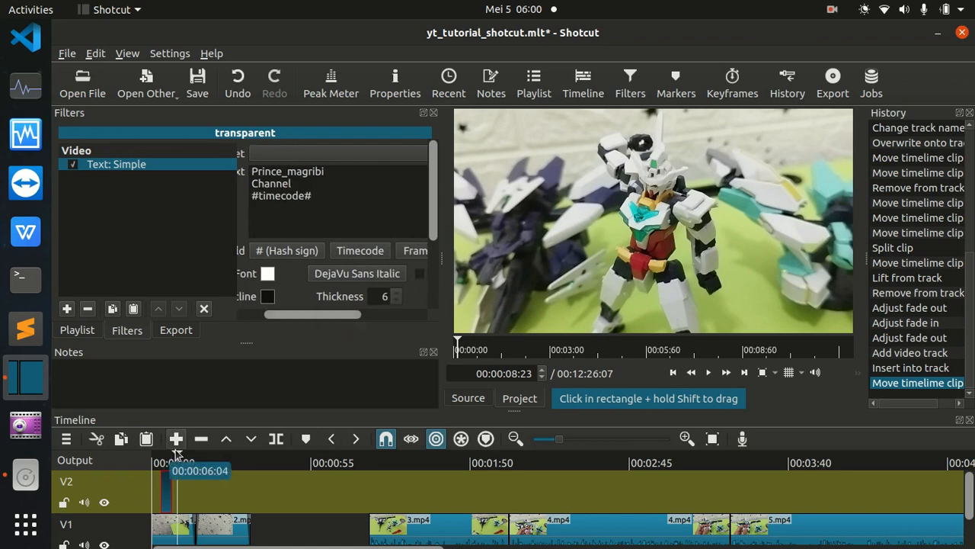
Play the title section to preview the running timecode, and delete the #timecode# line from the text.
left_click_drag(176, 464, 159, 464)
key("space")
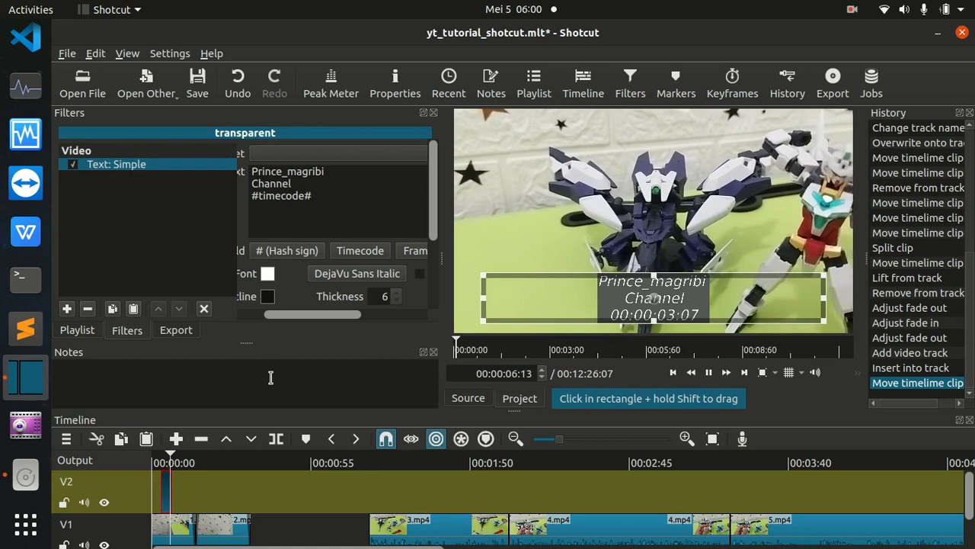
key("space")
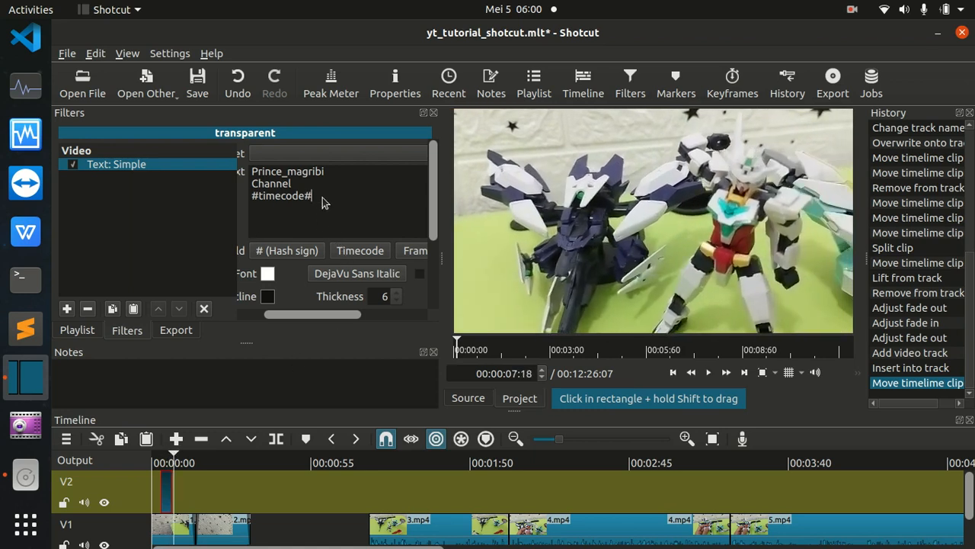
left_click(316, 216)
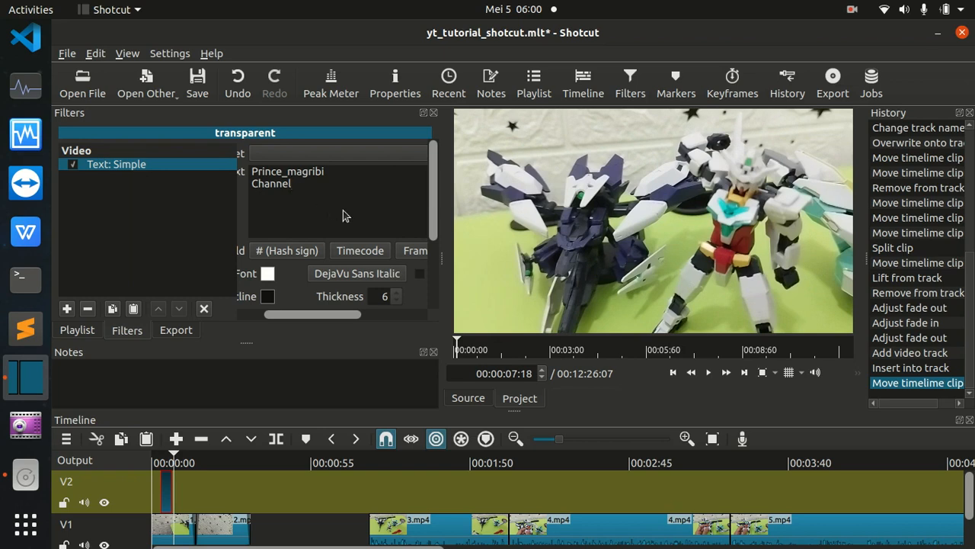
scroll(522, 381, "down", 7)
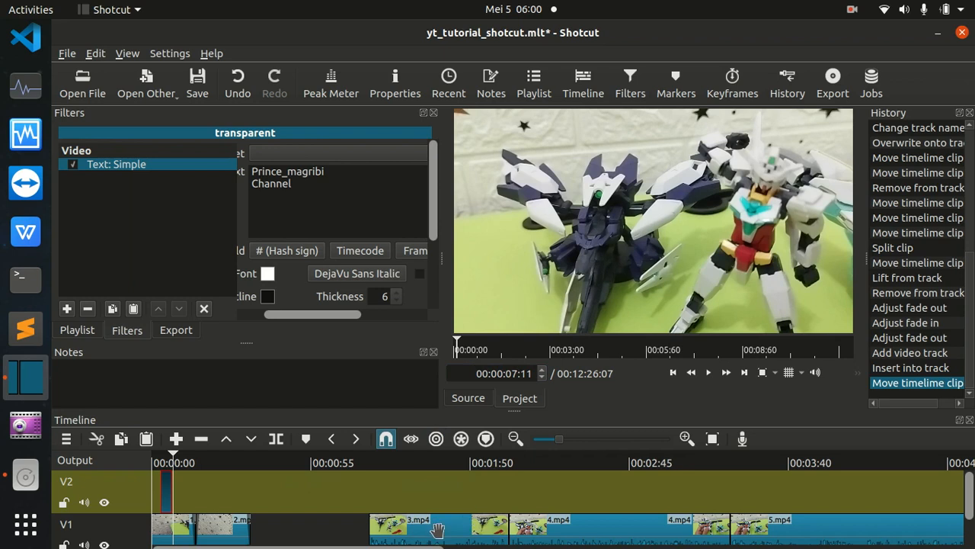
Remove the empty gap between 2.mp4 and 3.mp4 on V1.
left_click(75, 332)
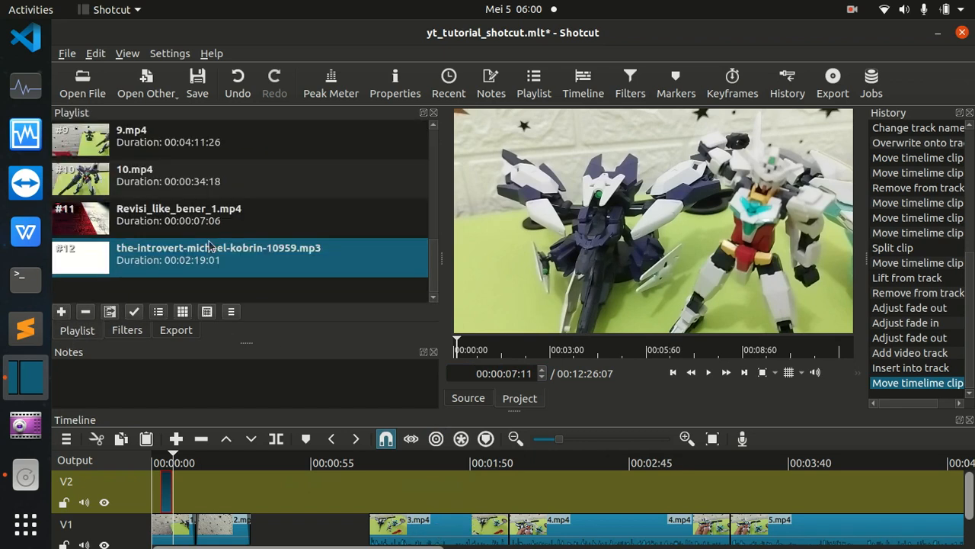
left_click(308, 533)
scroll(340, 528, "down", 5)
scroll(264, 541, "up", 5)
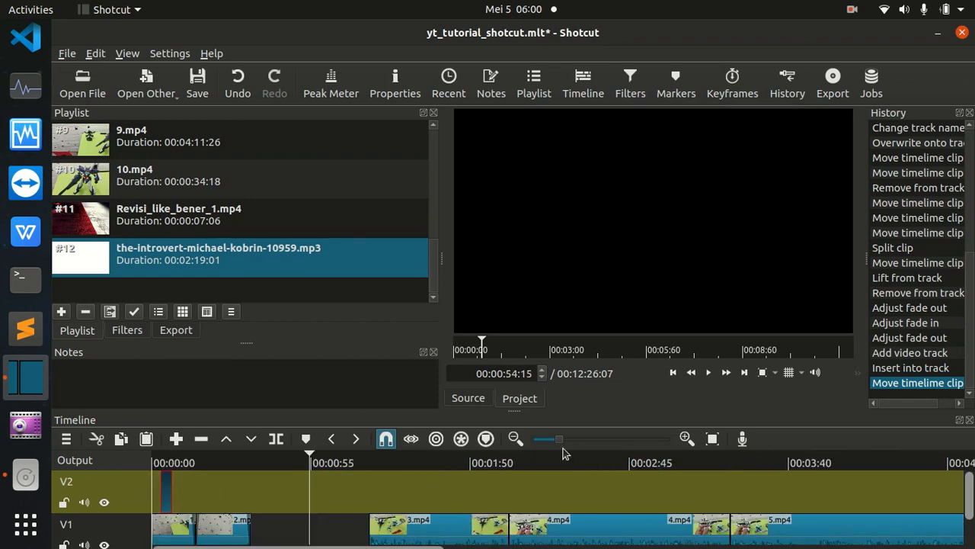
left_click(515, 439)
left_click(514, 440)
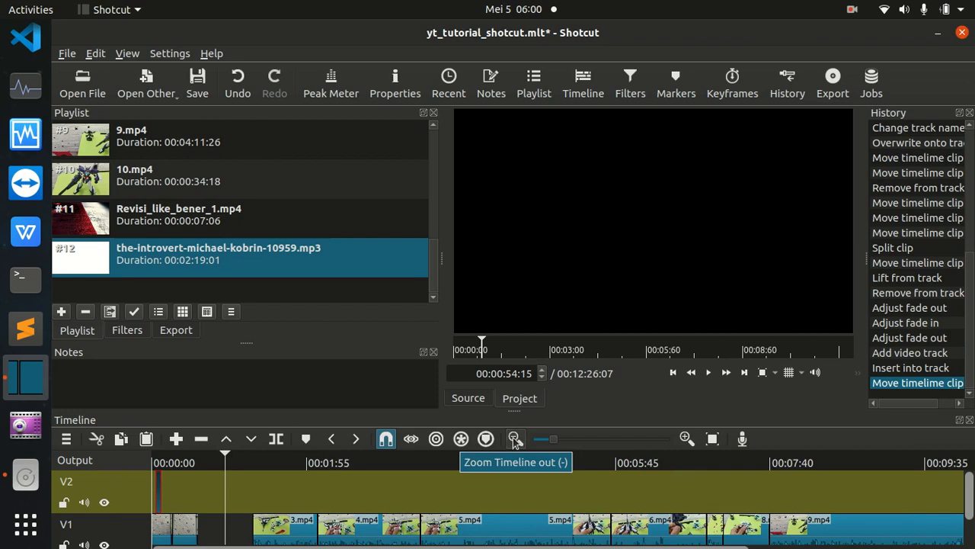
left_click(515, 440)
left_click_drag(198, 456, 212, 537)
left_click(171, 526)
right_click(202, 534)
left_click(253, 478)
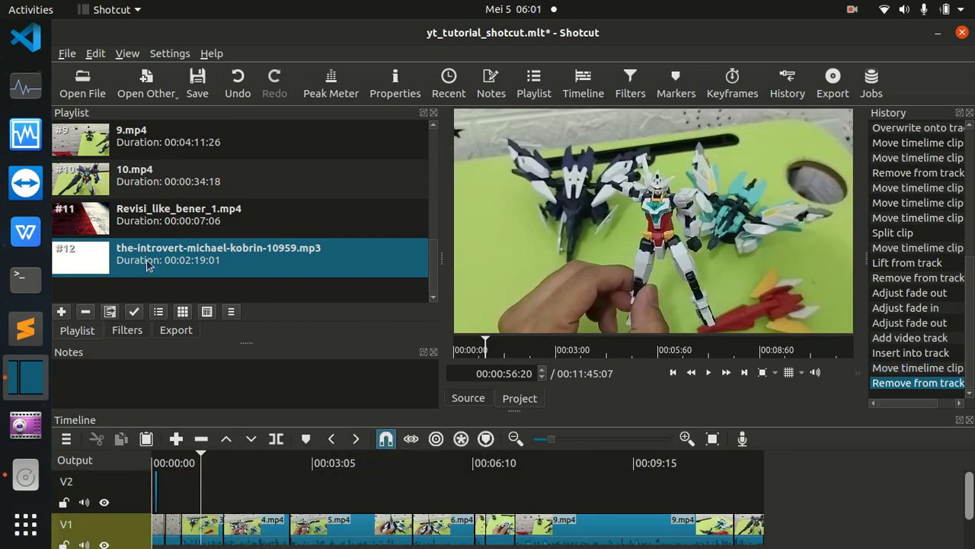
Place Revisi_like_bener_1.mp4 from the playlist on V1 directly after 2.mp4, overwriting the start of 3.mp4.
left_click(84, 220)
left_click_drag(101, 222, 188, 543)
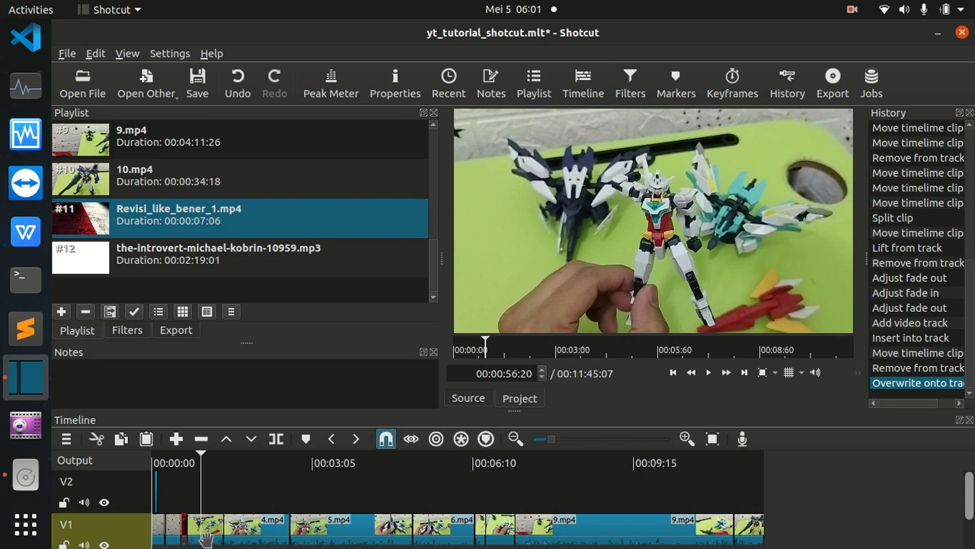
left_click(174, 457)
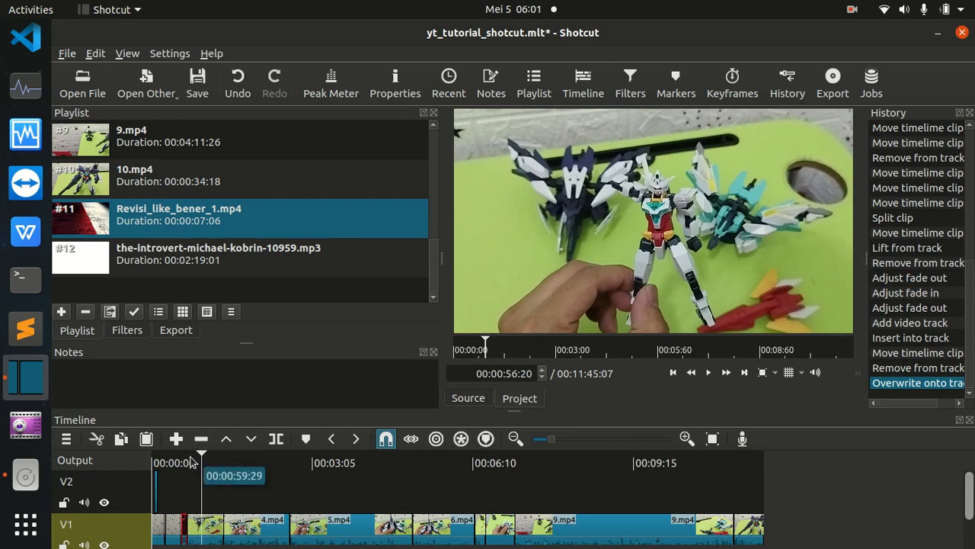
Play the V1 timeline around Revisi_like_bener_1.mp4 to review the overwritten start of 3.mp4.
key("space")
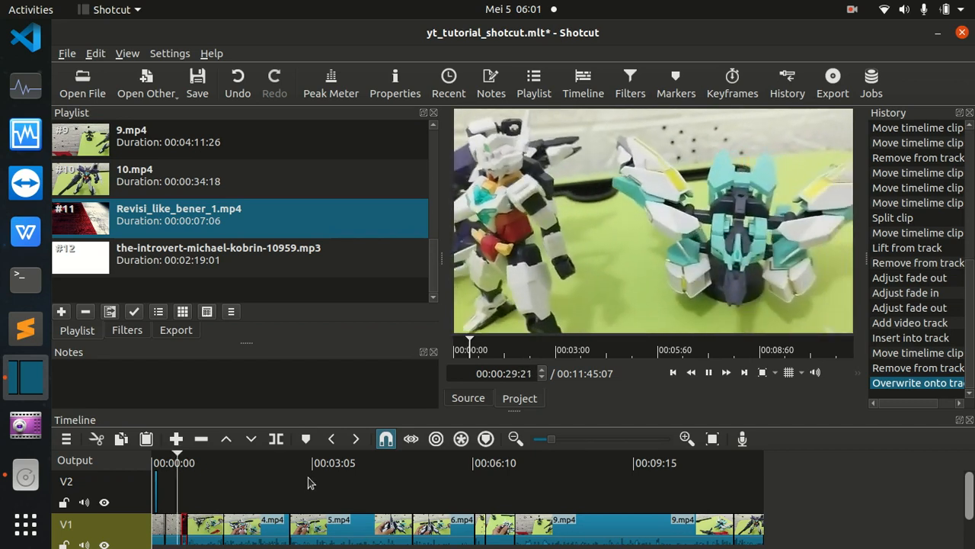
key("space")
left_click(686, 439)
left_click(685, 439)
key("space")
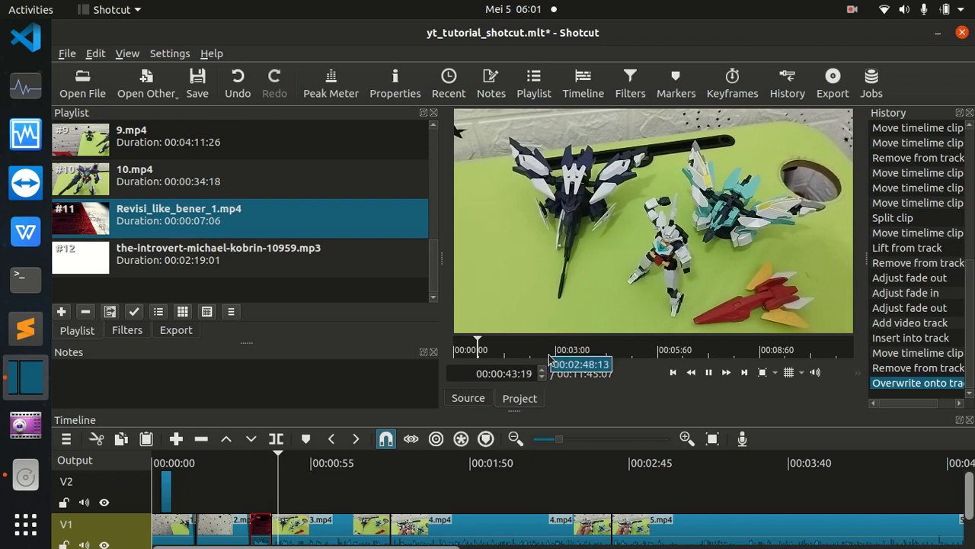
key("space")
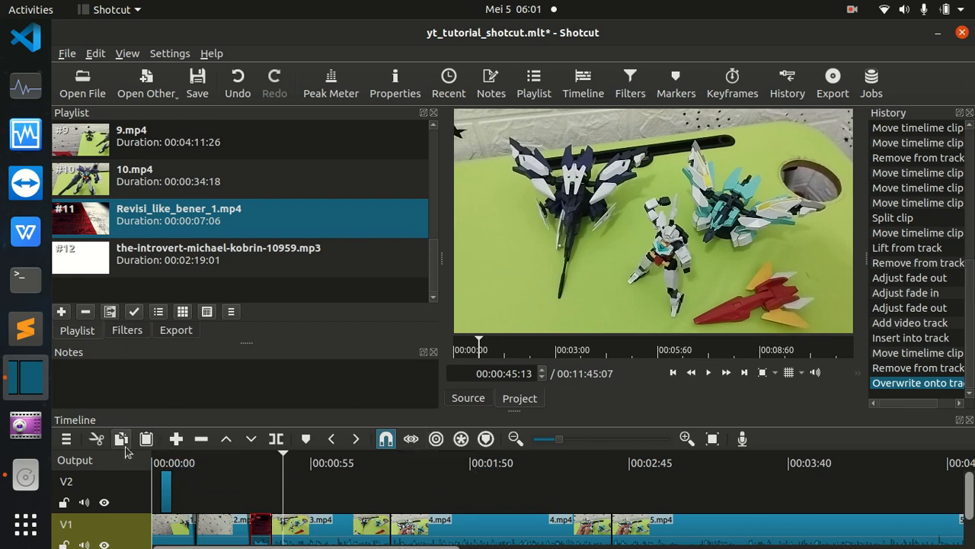
Undo the overwrite and insert Revisi_like_bener_1.mp4 between 2.mp4 and 3.mp4 on V1 with Ripple on.
key("ctrl+z")
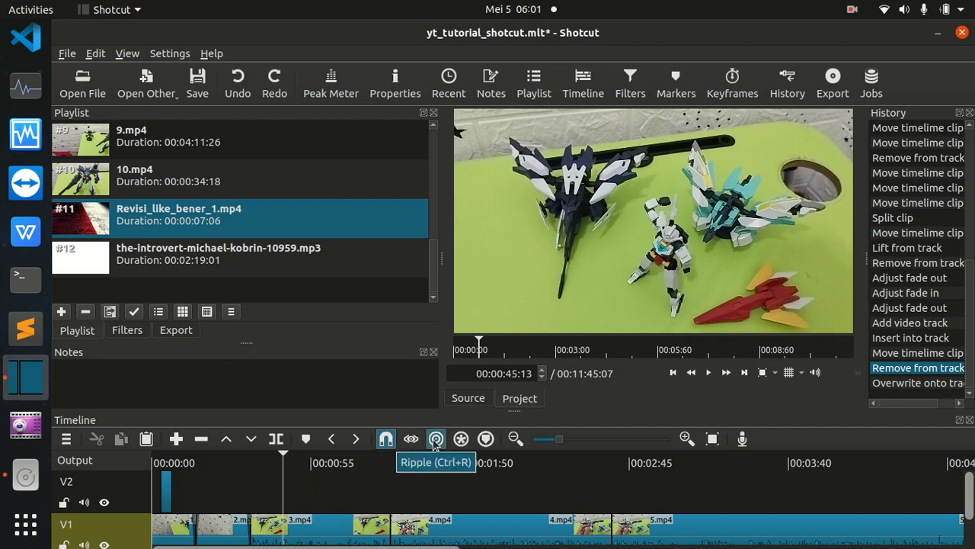
left_click(436, 440)
left_click_drag(97, 234, 253, 542)
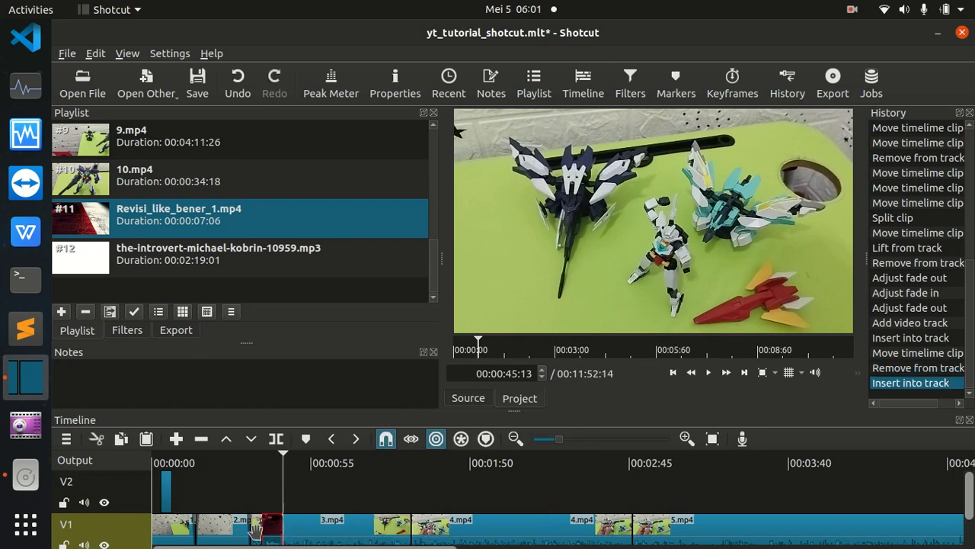
key("ctrl+z")
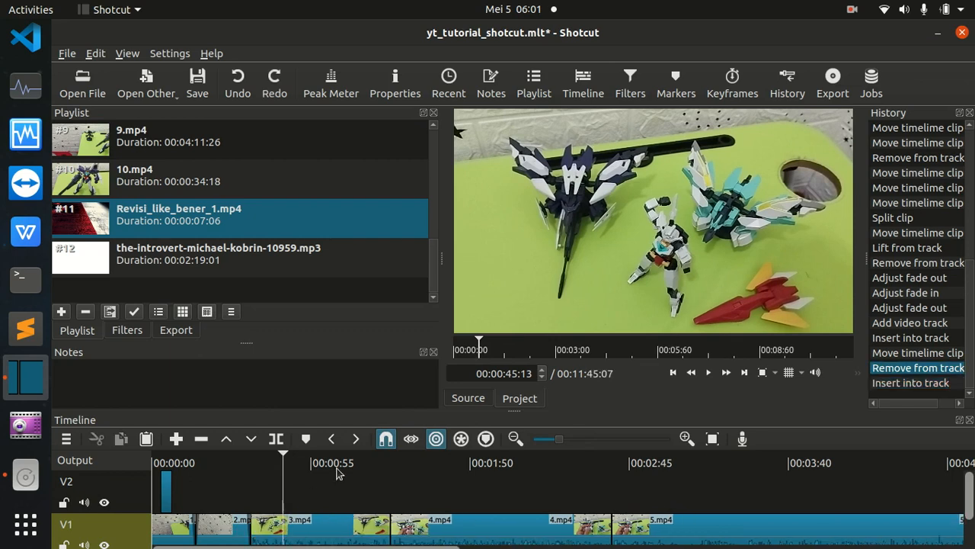
left_click_drag(90, 235, 241, 544)
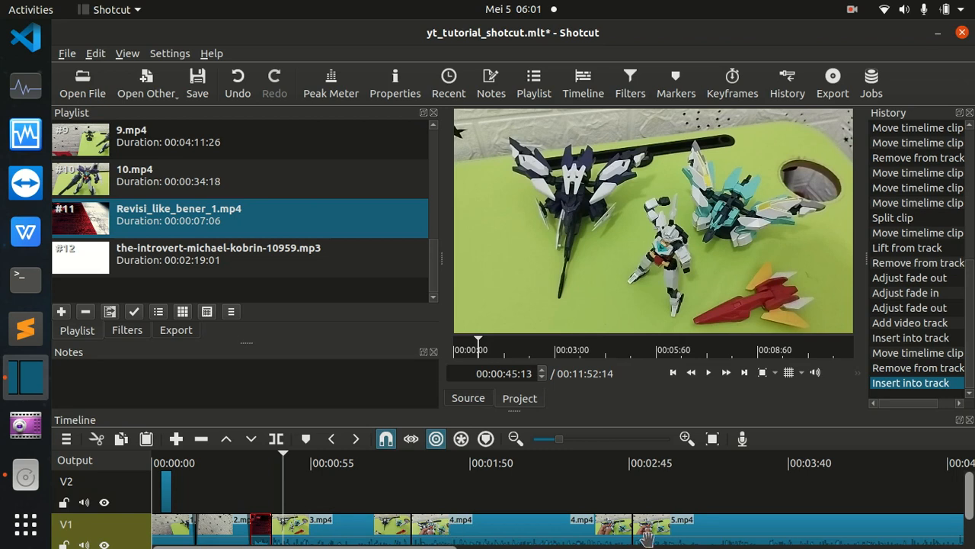
Shift 3.mp4 together with the clips behind it along V1 using Ripple, leaving a gap after Revisi_like_bener_1.mp4.
mouse_move(262, 547)
left_mouse_down()
mouse_move(766, 547)
mouse_move(262, 547)
left_mouse_up()
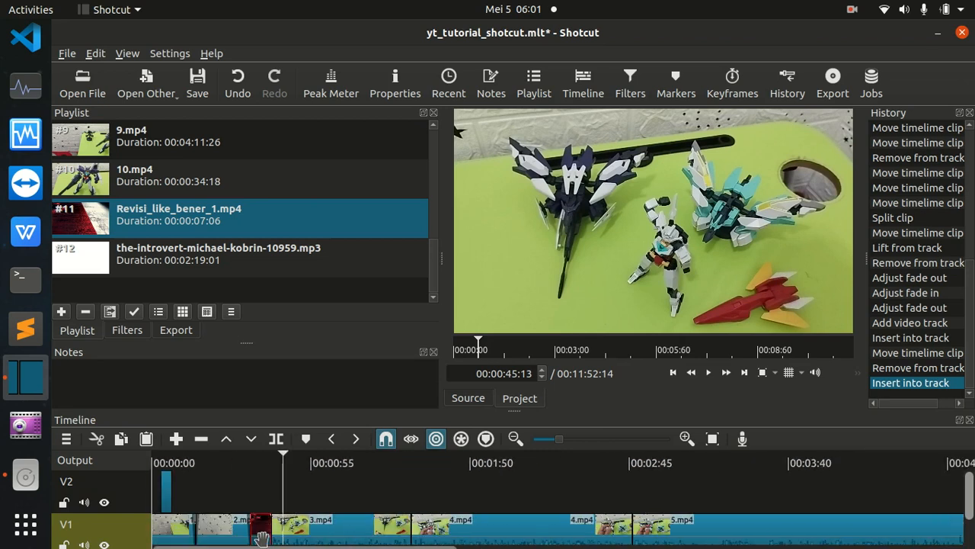
left_click(437, 439)
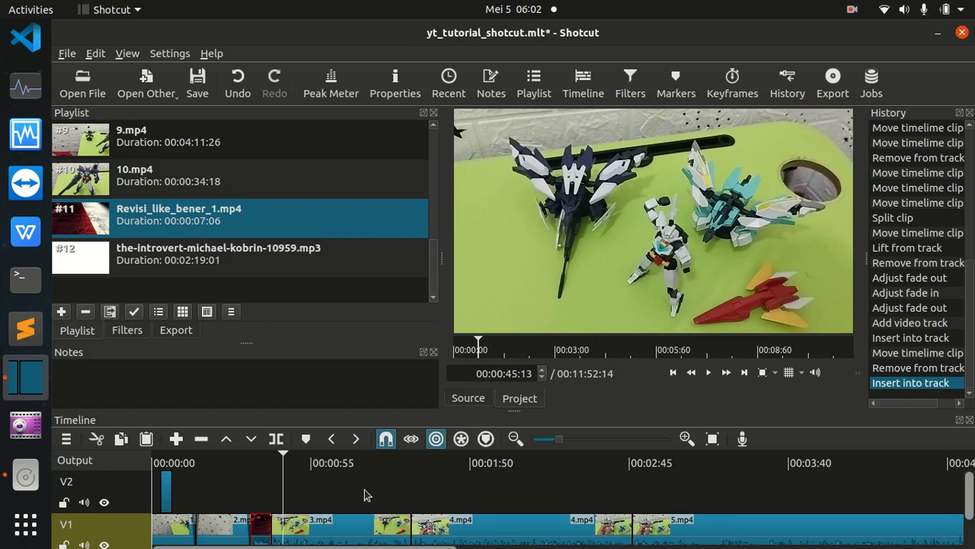
left_click_drag(332, 532, 396, 547)
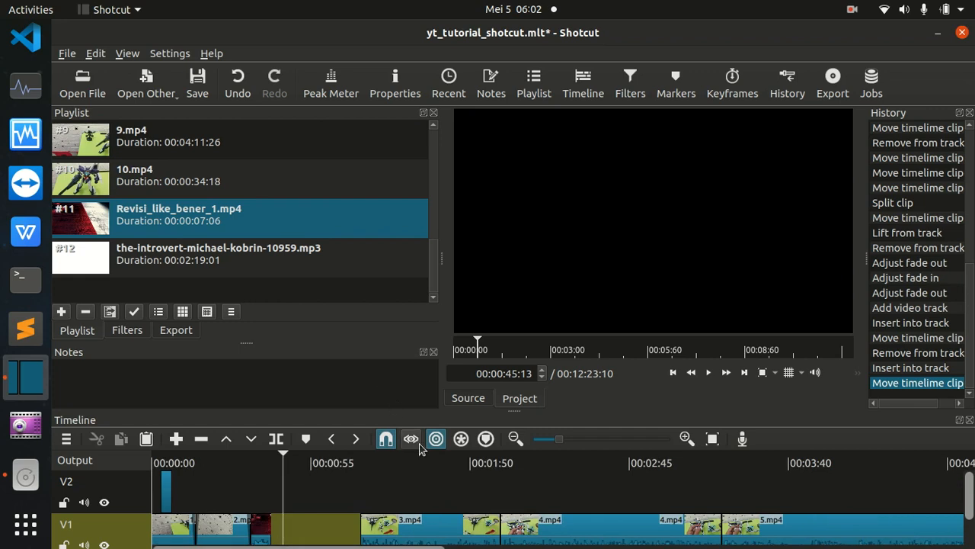
left_click_drag(348, 533, 313, 532)
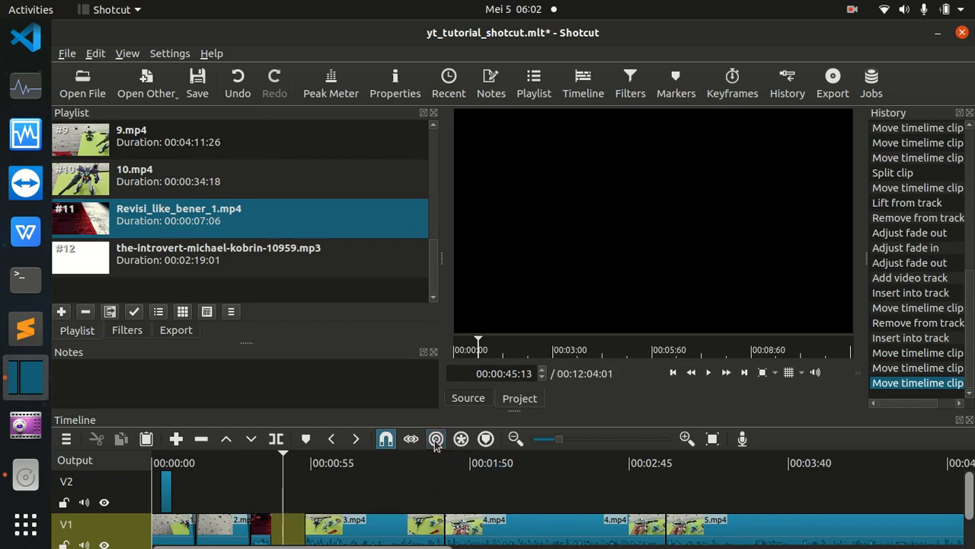
Move 3.mp4 with Ripple off so it overlaps 4.mp4 as a transition, and play through that transition.
left_click_drag(355, 536, 430, 529)
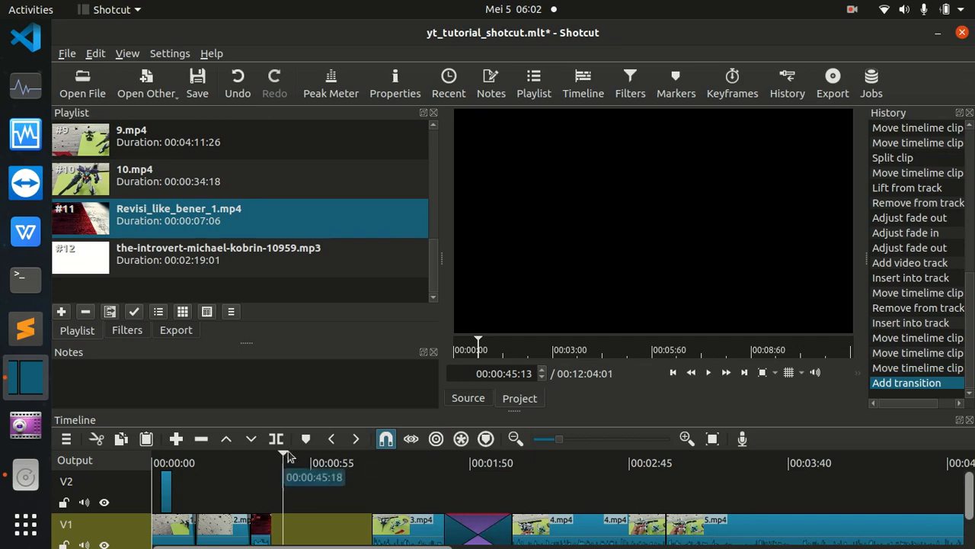
left_click_drag(288, 466, 435, 465)
key("space")
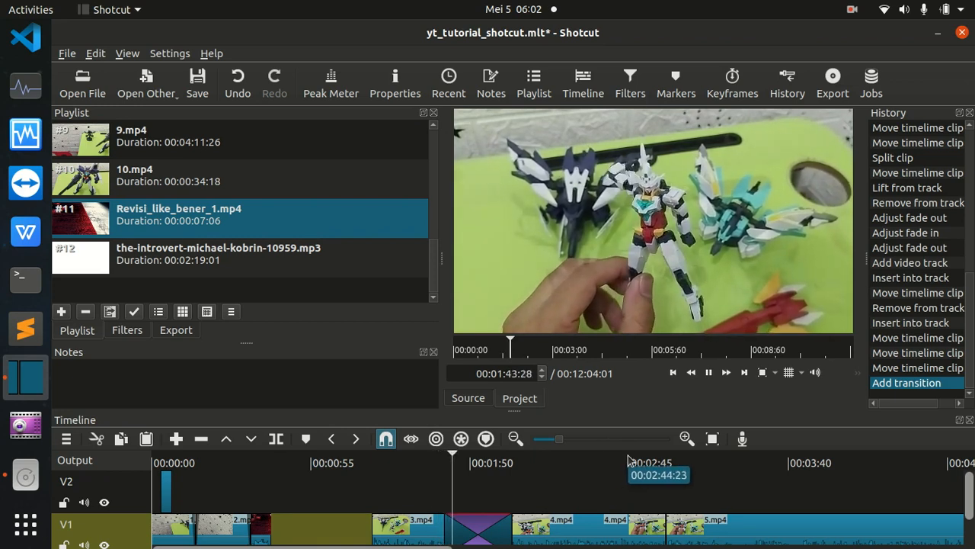
key("XF86AudioRaiseVolume")
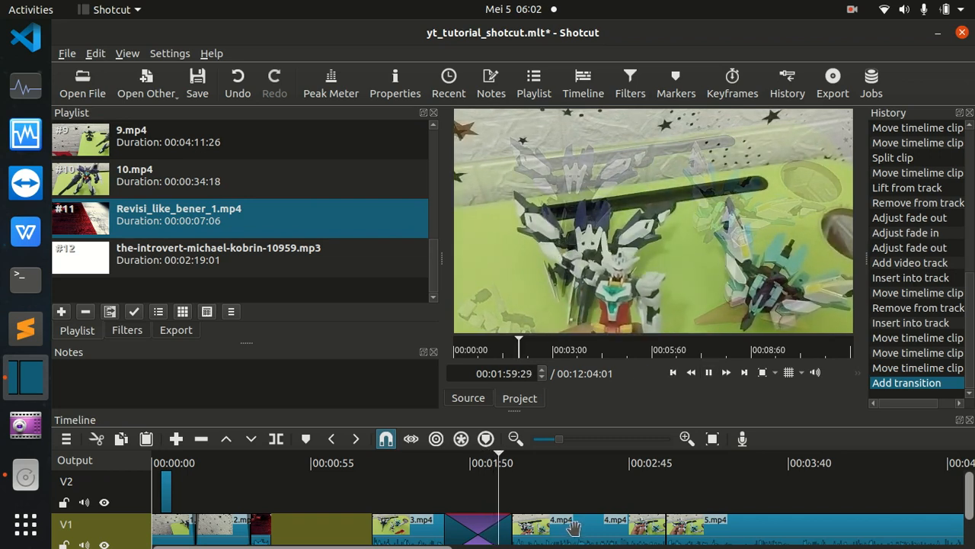
left_click(709, 373)
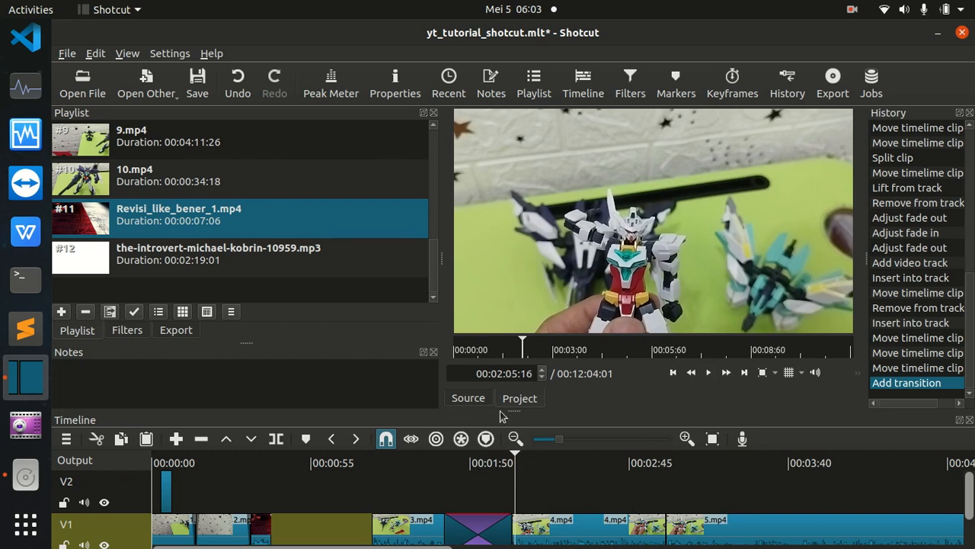
Undo the transition and shift 3.mp4 with the clips behind it further along V1 with Ripple on.
key("ctrl+z")
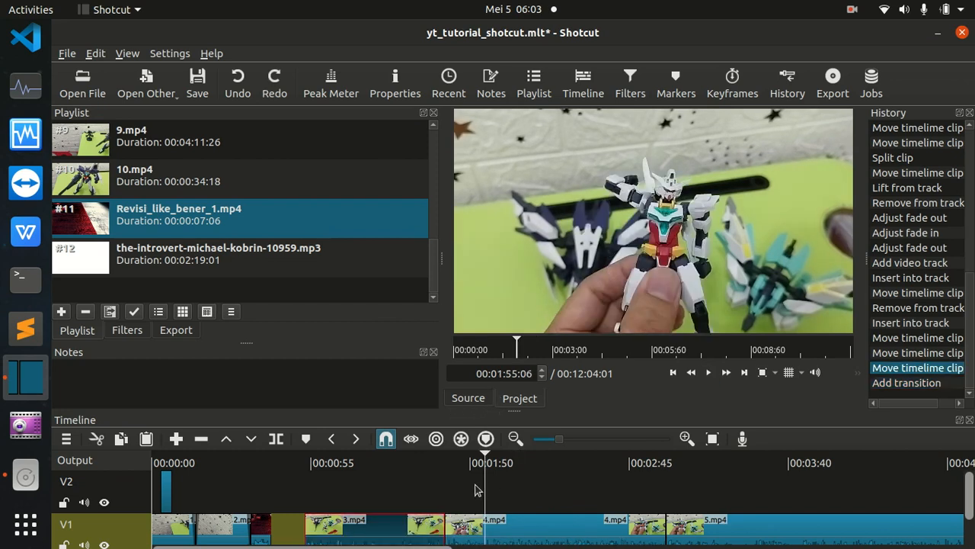
left_click(405, 502)
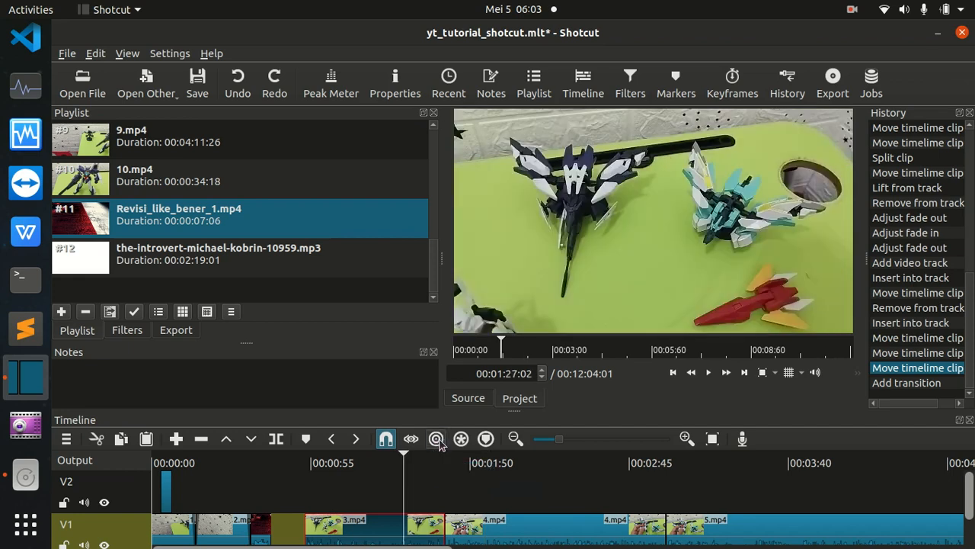
left_click_drag(366, 529, 405, 518)
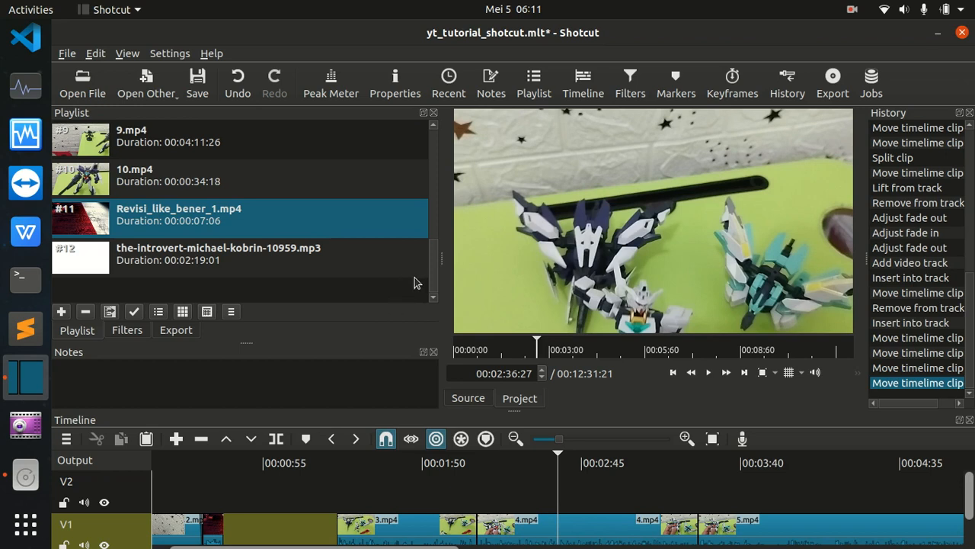
Play the opening of the project from the start to listen to the background music.
left_click_drag(560, 460, 141, 463)
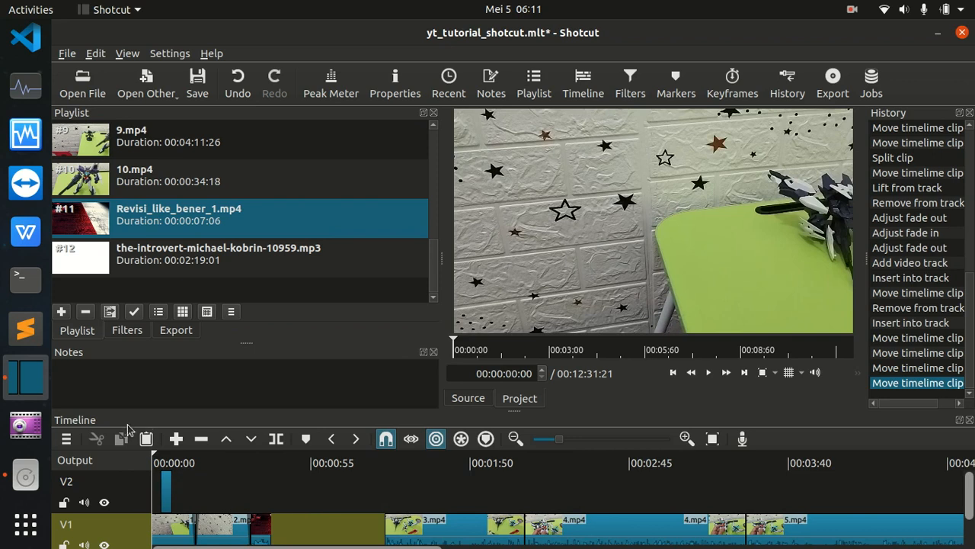
key("space")
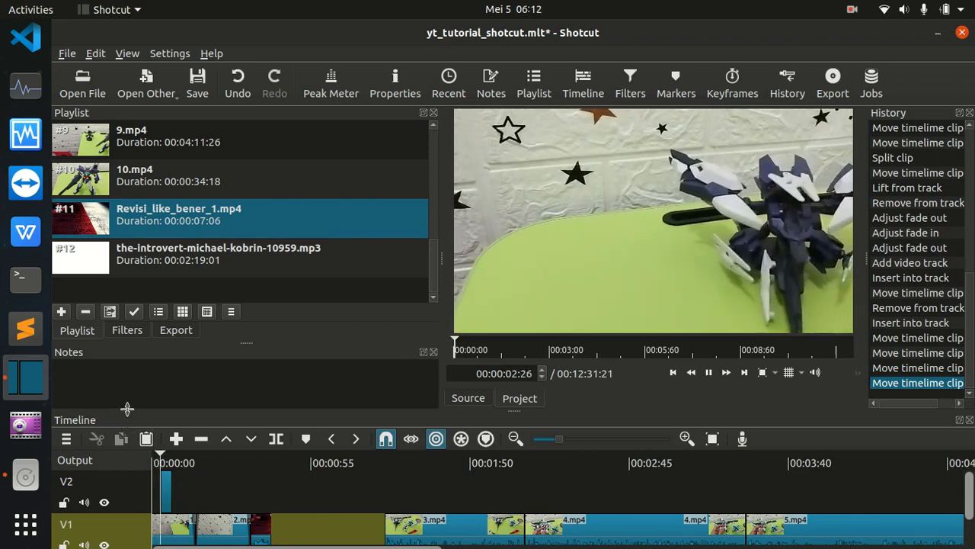
key("space")
key("Home")
key("space")
key("space")
Add a Gain / Volume filter to the-introvert-michael-kobrin-10959.mp3 on track A1.
scroll(971, 509, "down", 2)
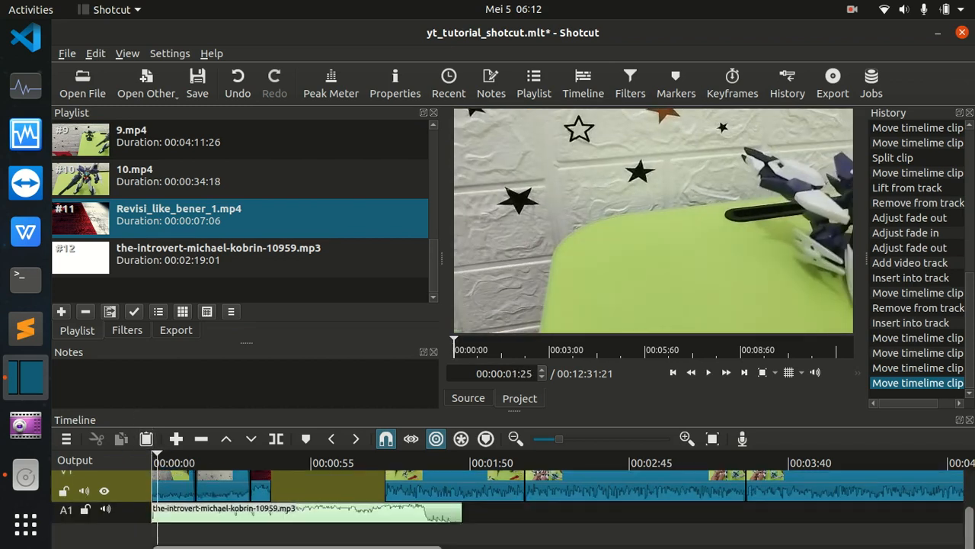
left_click(186, 509)
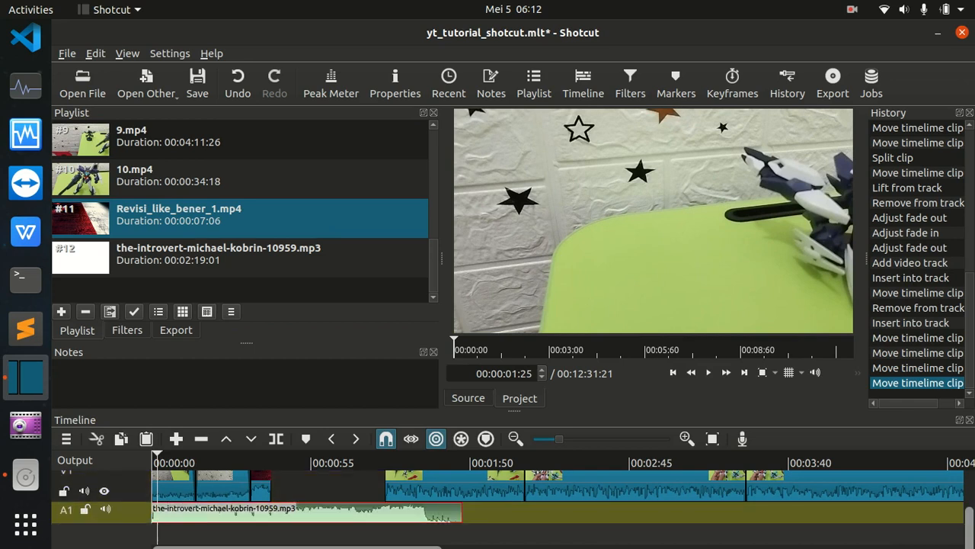
key("space")
key("space")
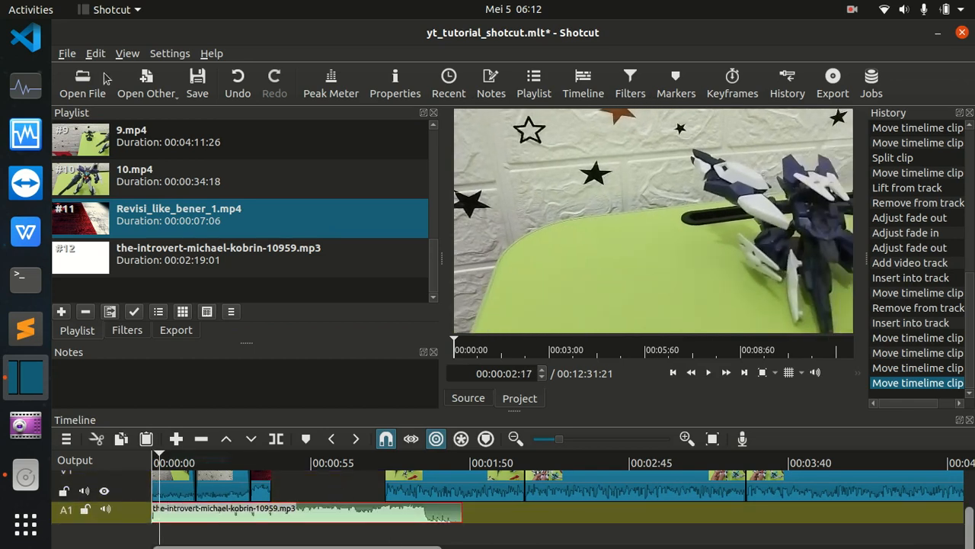
left_click(137, 335)
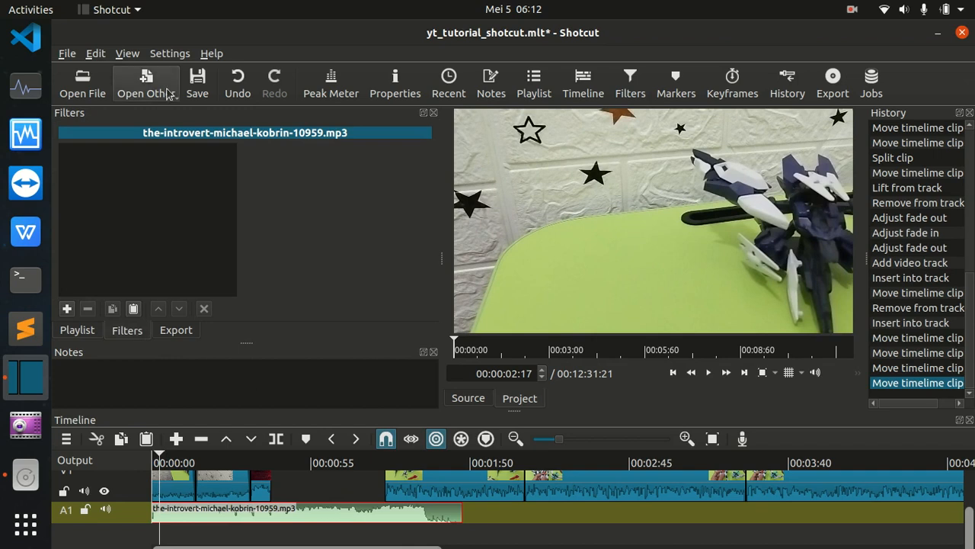
left_click(67, 309)
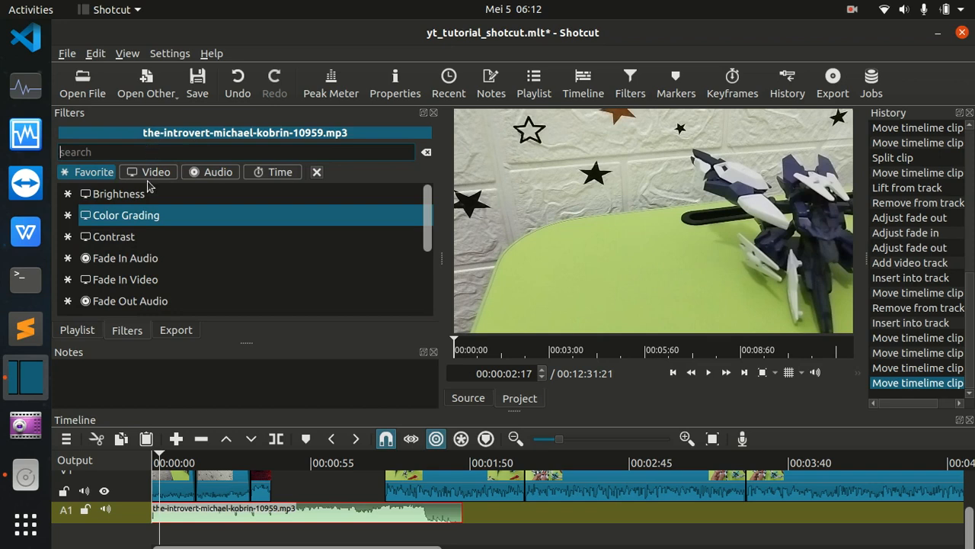
left_click(219, 172)
left_click(147, 174)
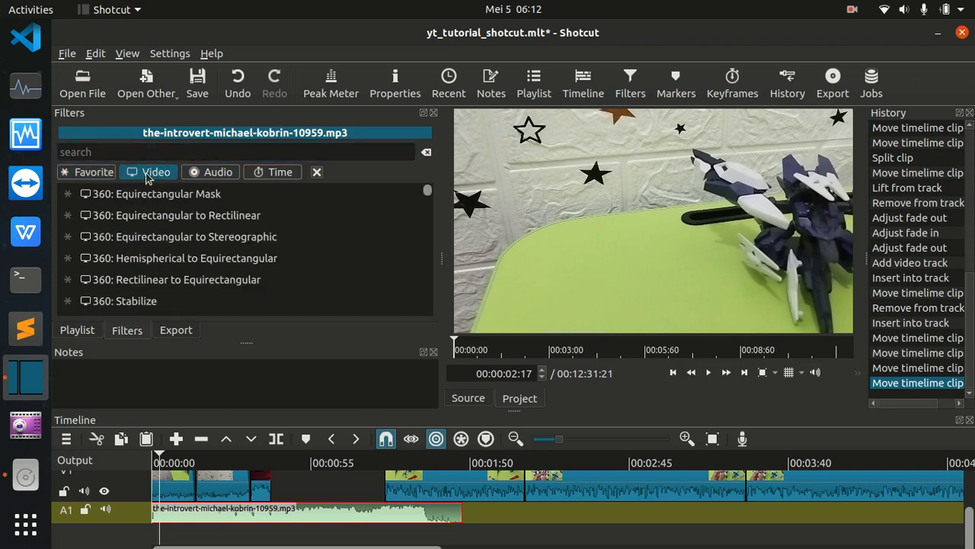
left_click(112, 152)
type("vol")
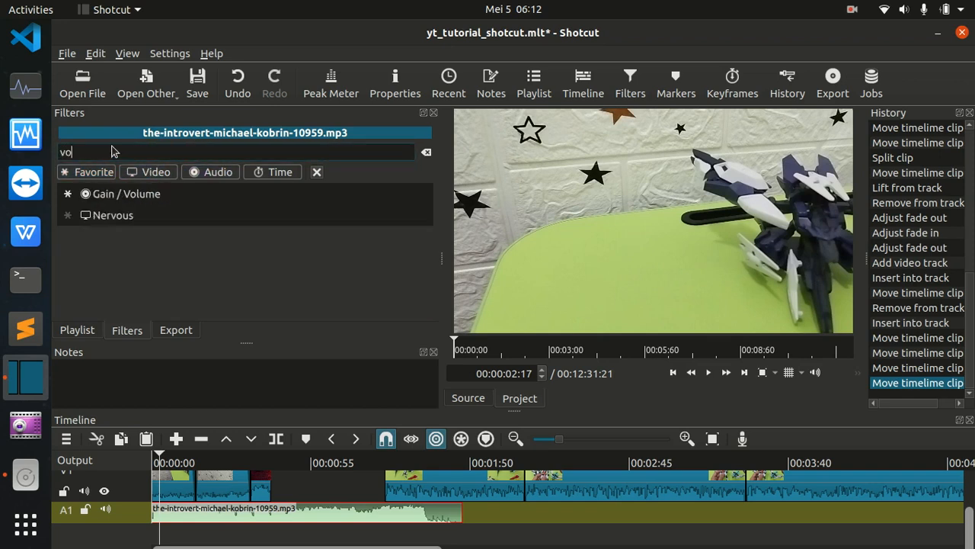
left_click(126, 195)
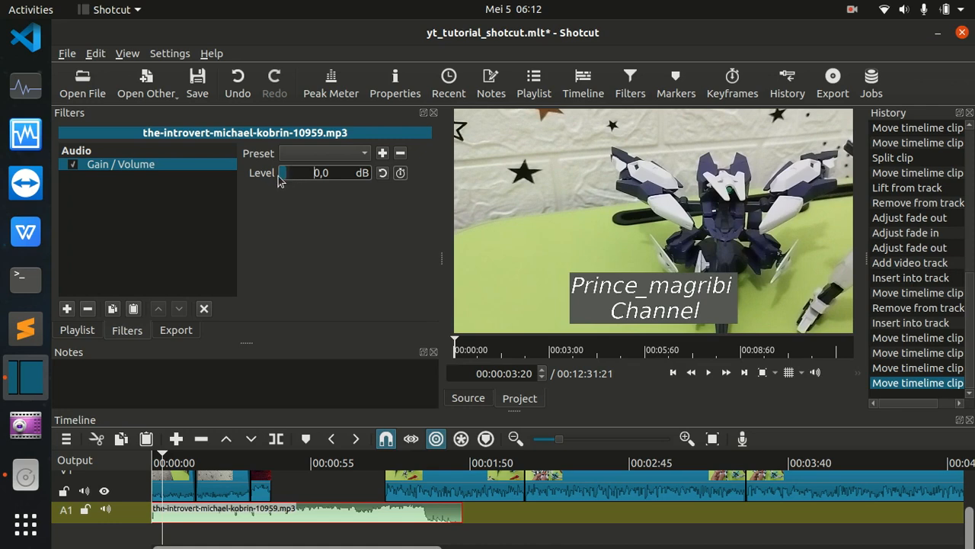
Set the music clip's Gain / Volume level to -5 dB and play the project from the start.
mouse_move(280, 177)
left_mouse_down()
mouse_move(269, 175)
mouse_move(298, 181)
left_mouse_up()
left_click(381, 174)
left_click(156, 461)
key("space")
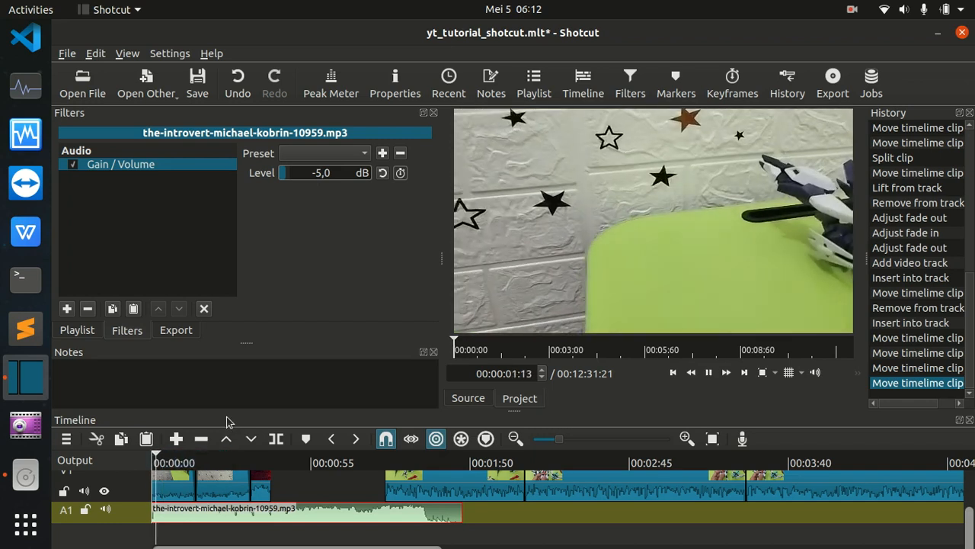
Set the music clip's Gain / Volume level to -10 dB and listen to the quieter music.
key("space")
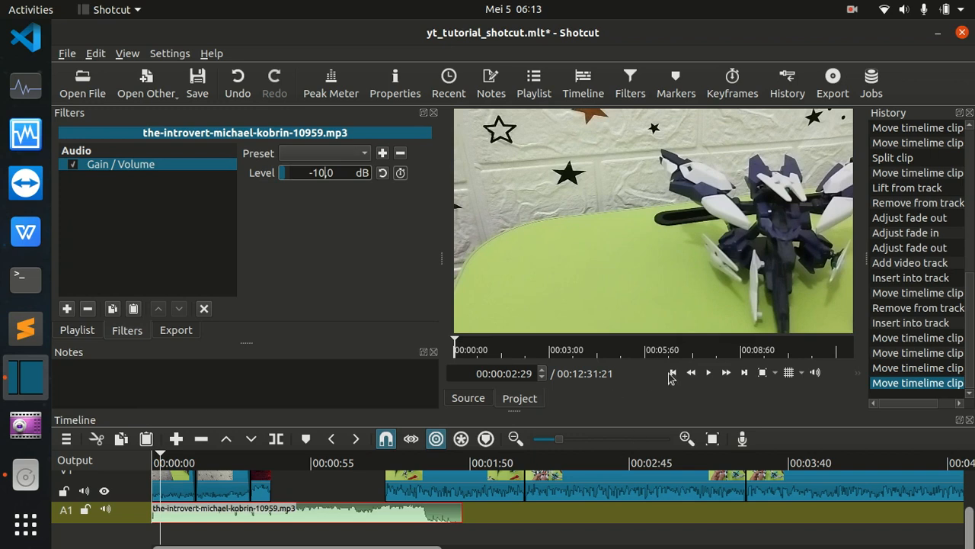
left_click(708, 372)
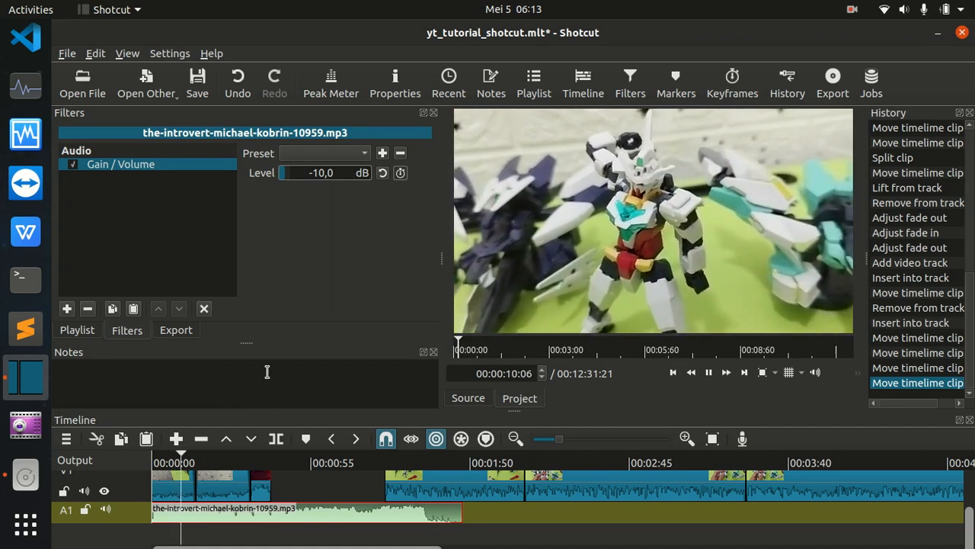
key("space")
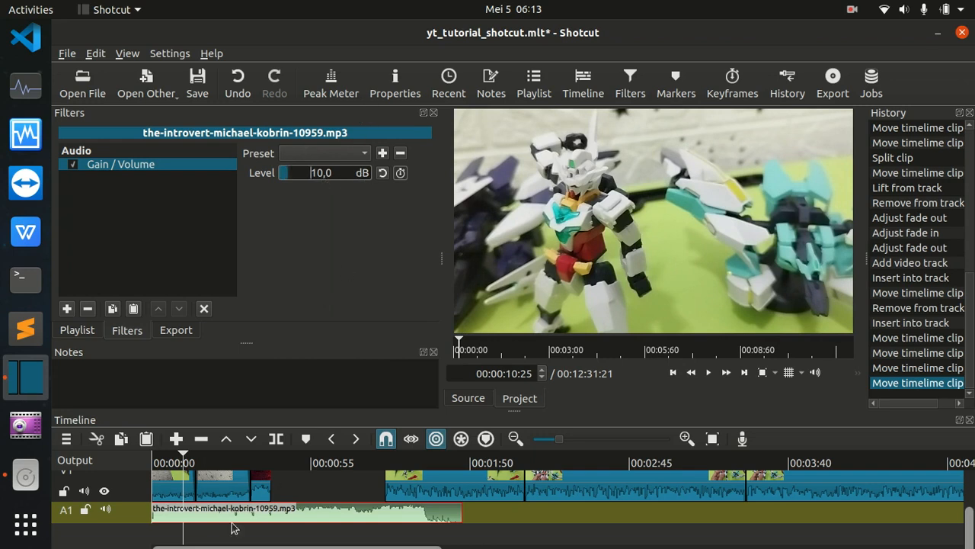
Set the music clip's Gain / Volume level to 10 dB and play the project from the start to compare.
left_click(708, 372)
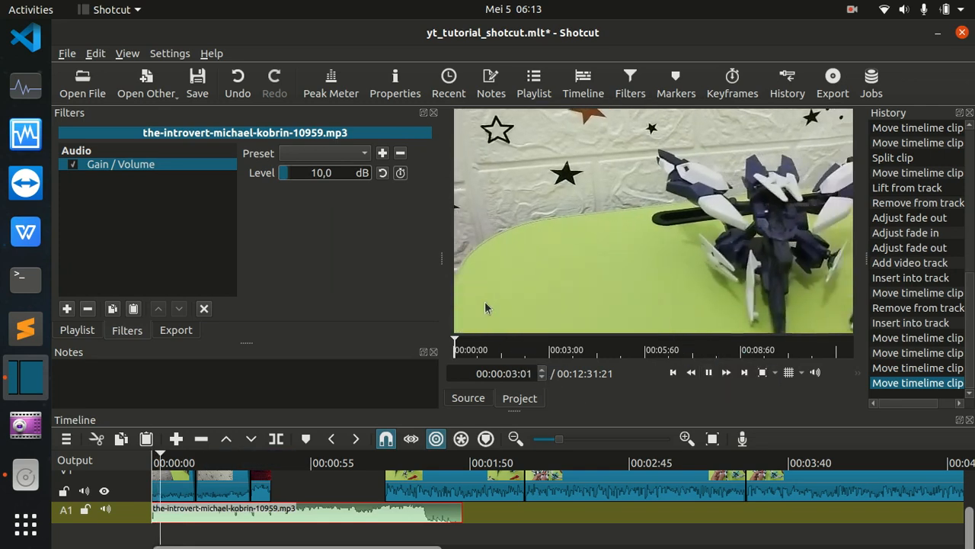
key("space")
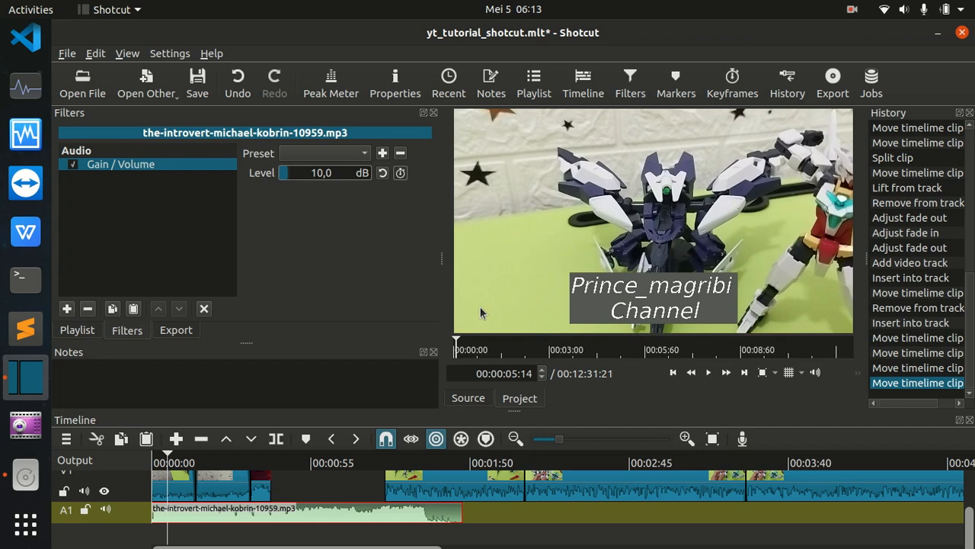
left_click(154, 462)
key("space")
key("space")
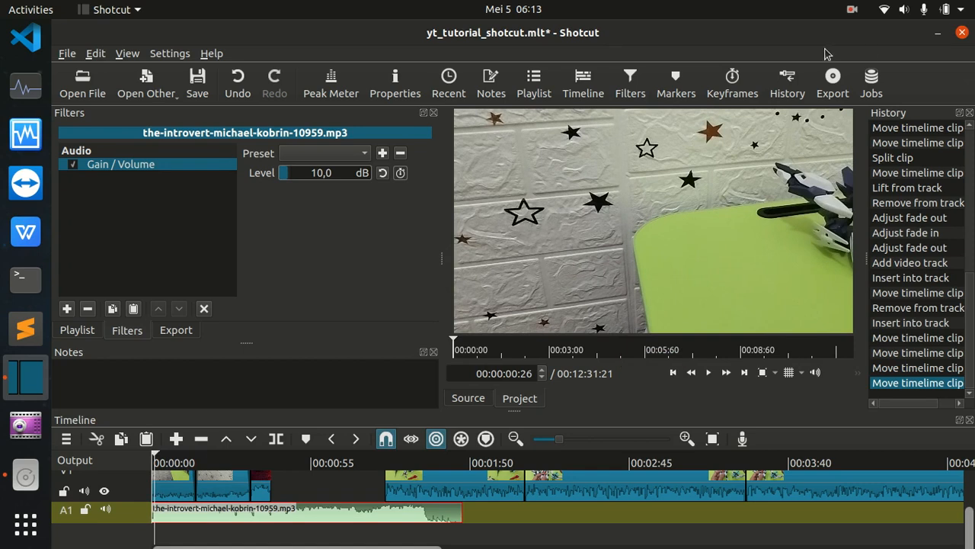
Add a Color Grading filter to the music clip the-introvert-michael-kobrin-10959.mp3 on track A1.
left_click(66, 309)
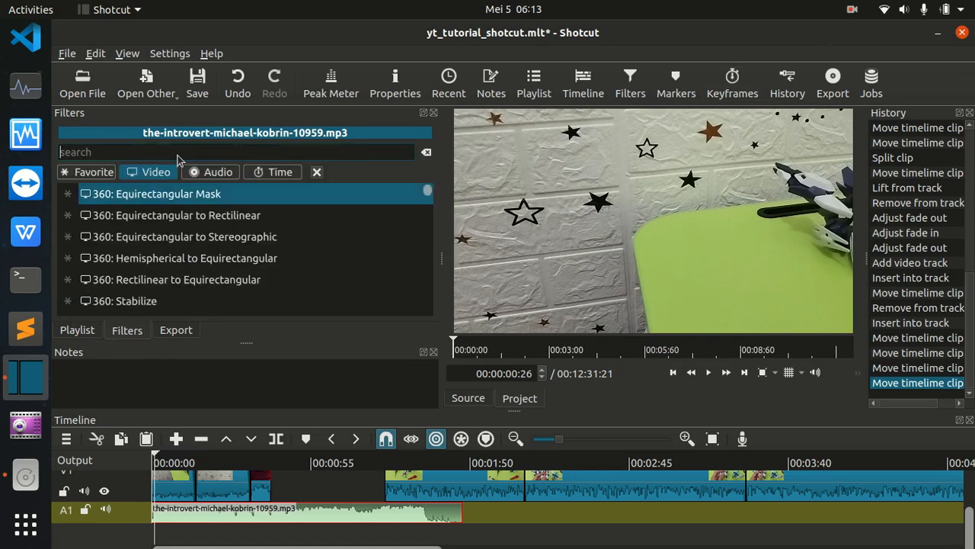
type("color")
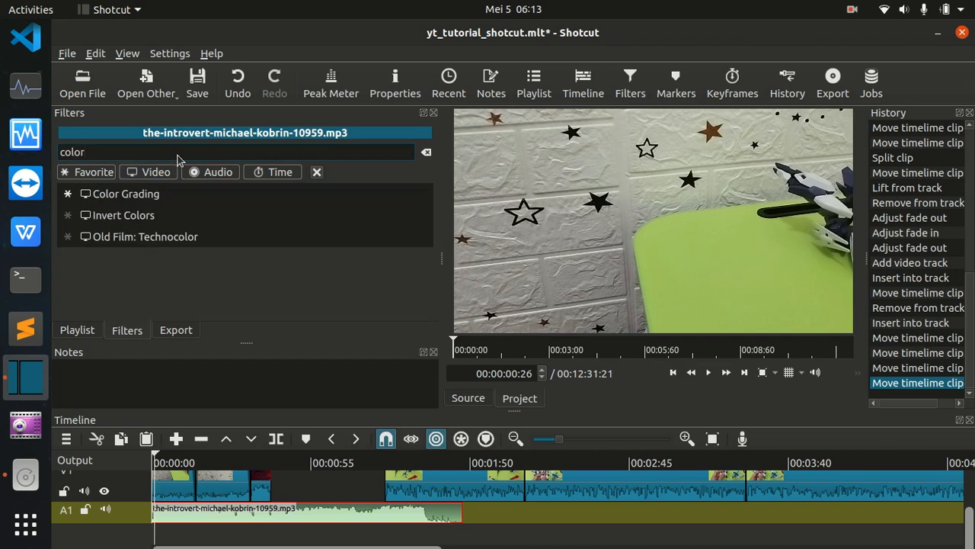
left_click(113, 192)
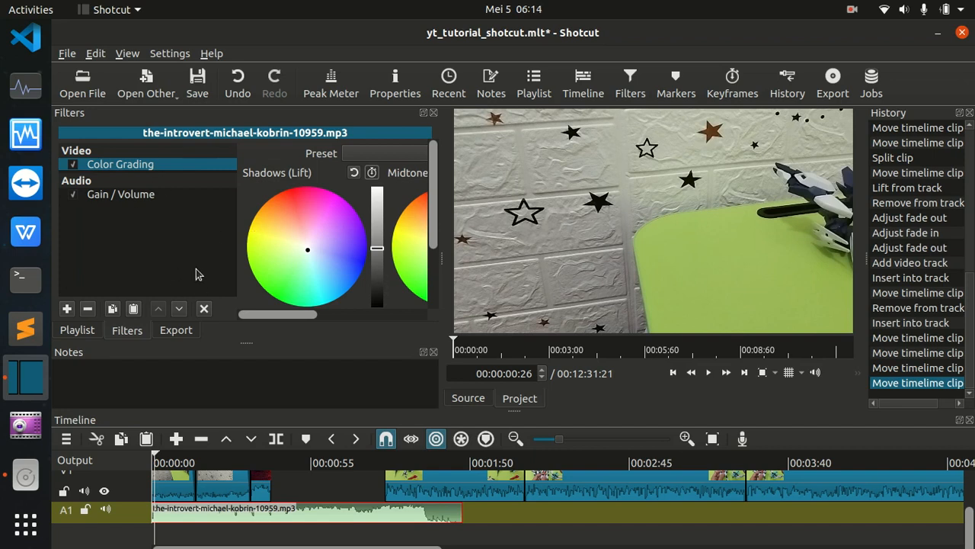
mouse_move(310, 322)
left_mouse_down()
mouse_move(423, 321)
mouse_move(247, 320)
mouse_move(333, 322)
mouse_move(310, 321)
left_mouse_up()
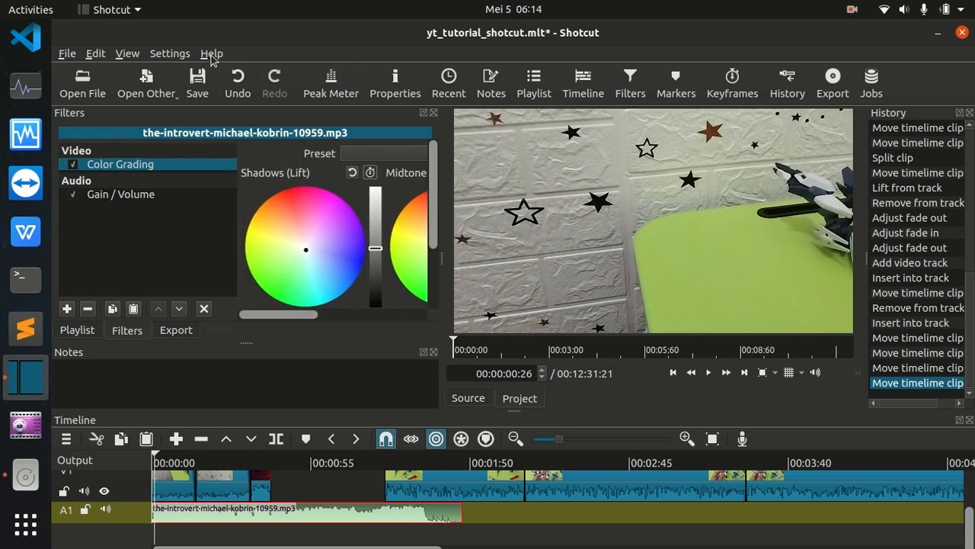
Display the Video Vector scope.
left_click(168, 54)
mouse_move(137, 55)
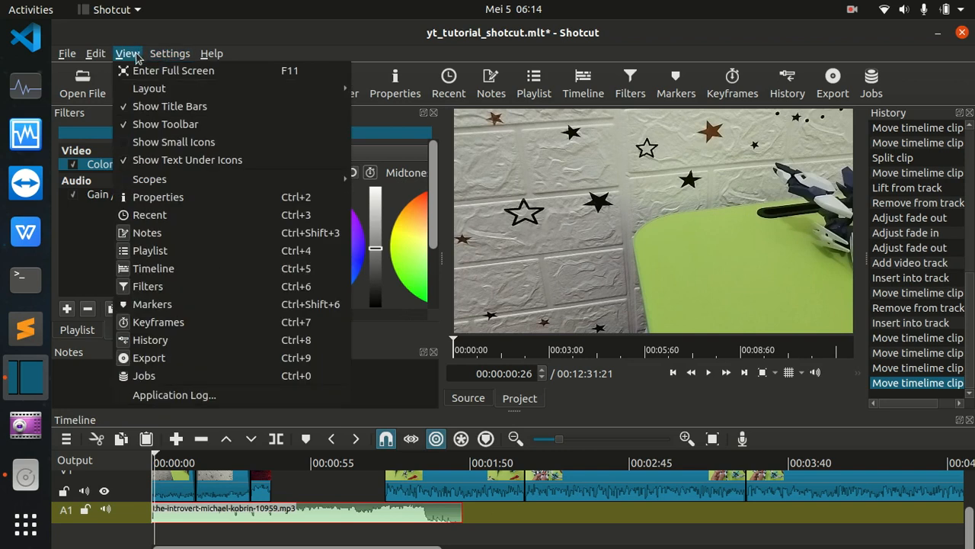
mouse_move(161, 180)
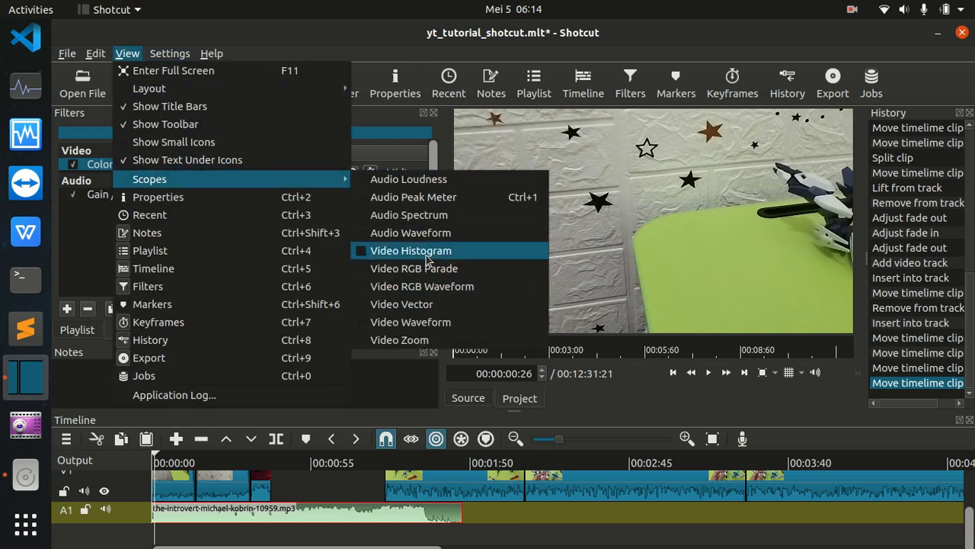
left_click(428, 305)
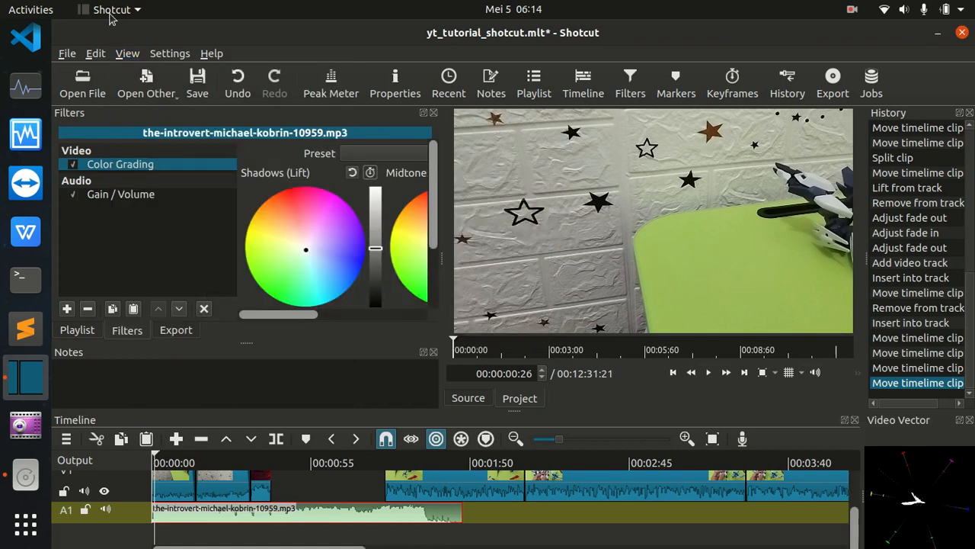
Display the Video Waveform scope and play a few seconds of the project to watch its levels.
left_click(163, 55)
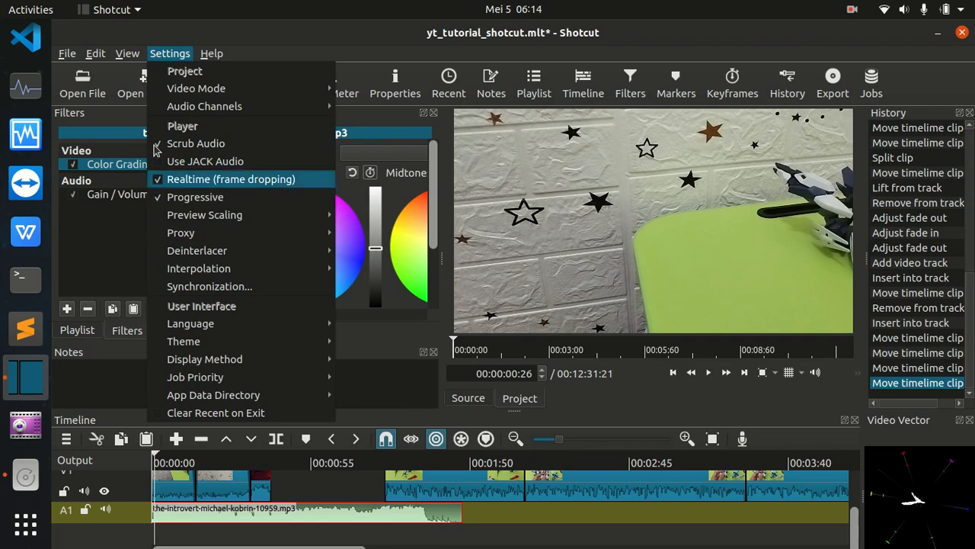
mouse_move(125, 55)
mouse_move(162, 57)
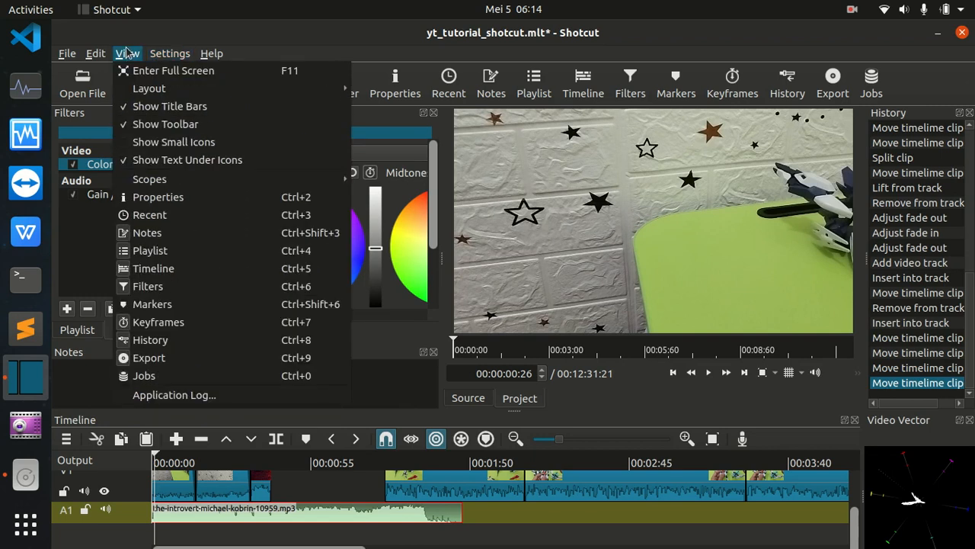
mouse_move(163, 181)
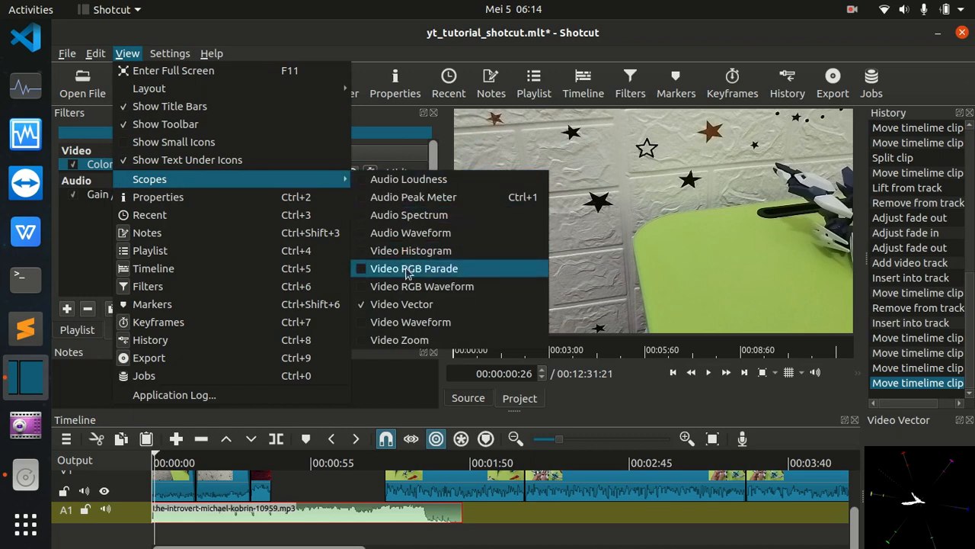
left_click(396, 324)
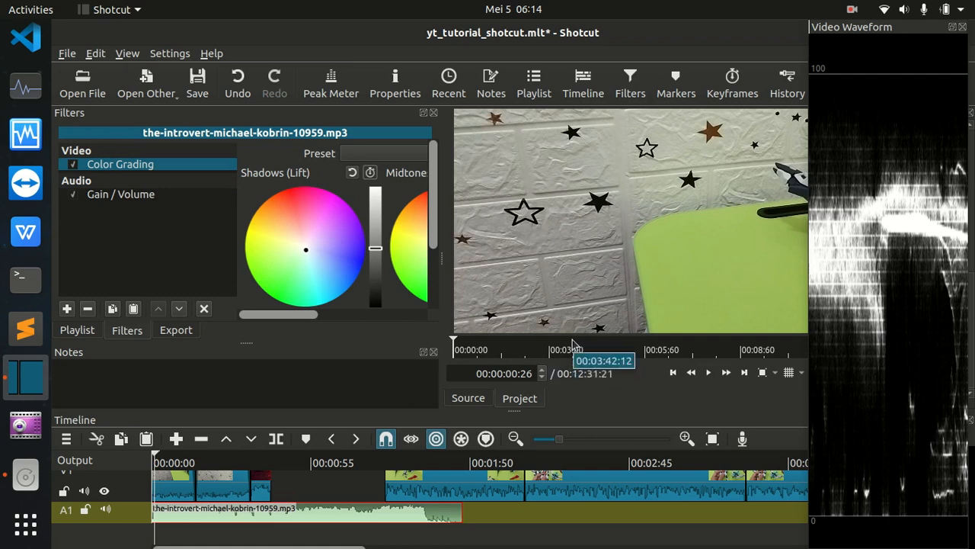
key("space")
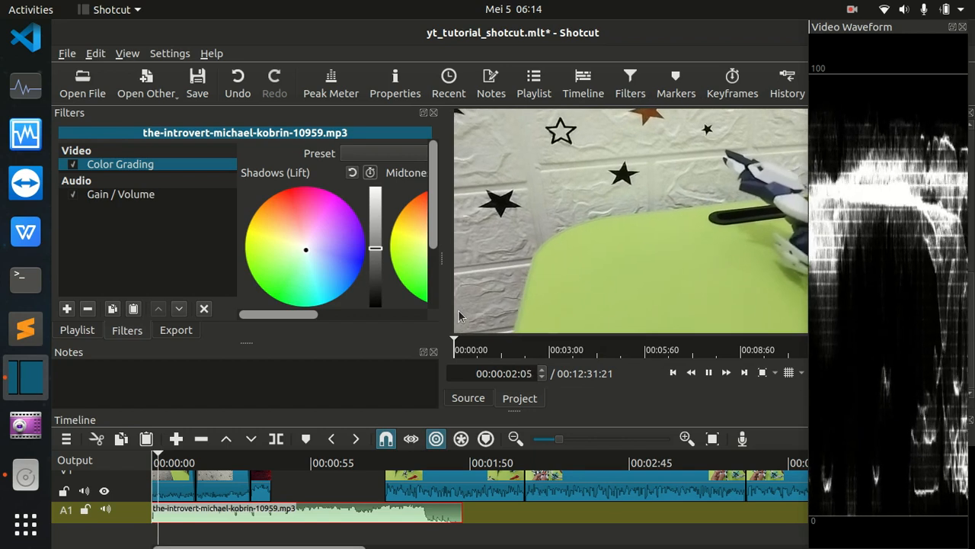
key("space")
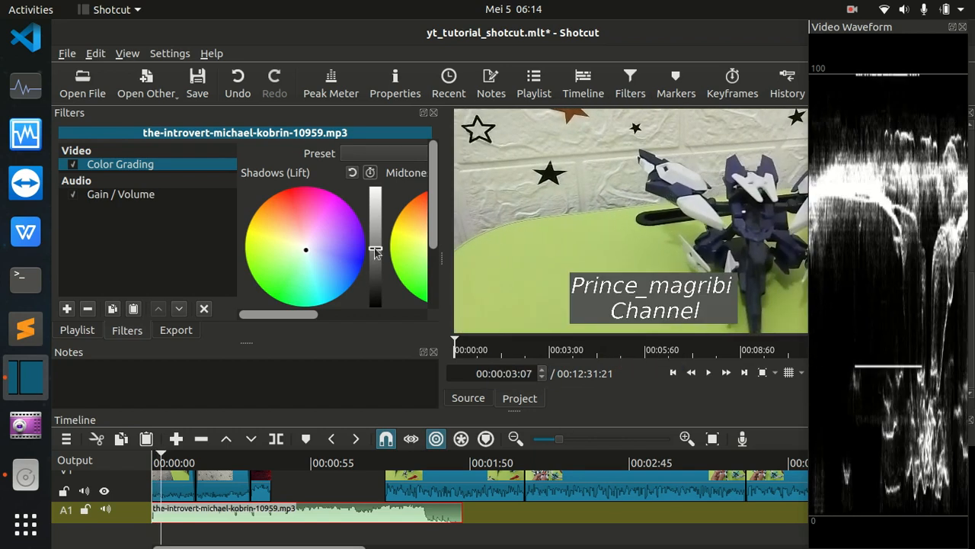
Slightly lower the Shadows (Lift) brightness in the music clip's Color Grading and compare its filters with those of 1.mp4.
left_click_drag(376, 261, 380, 255)
left_click(177, 488)
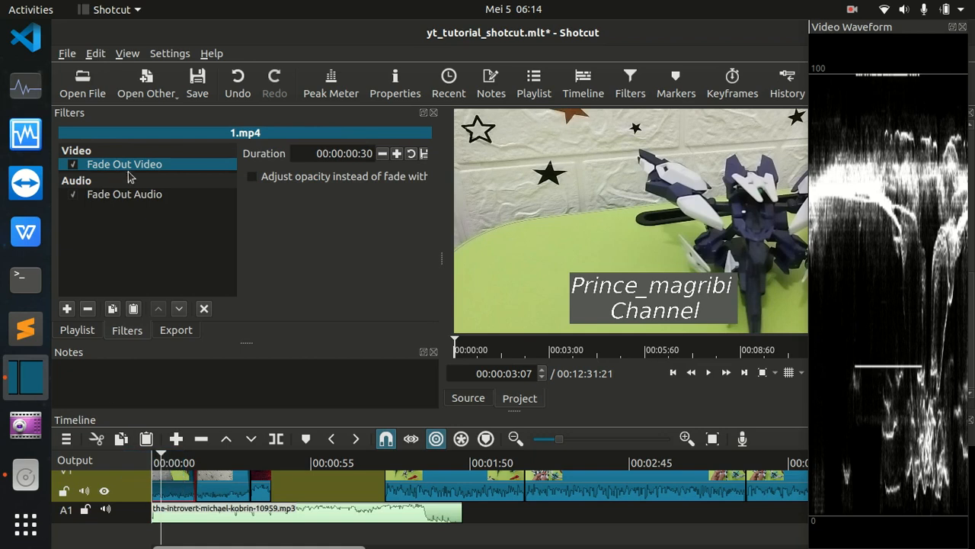
left_click(187, 515)
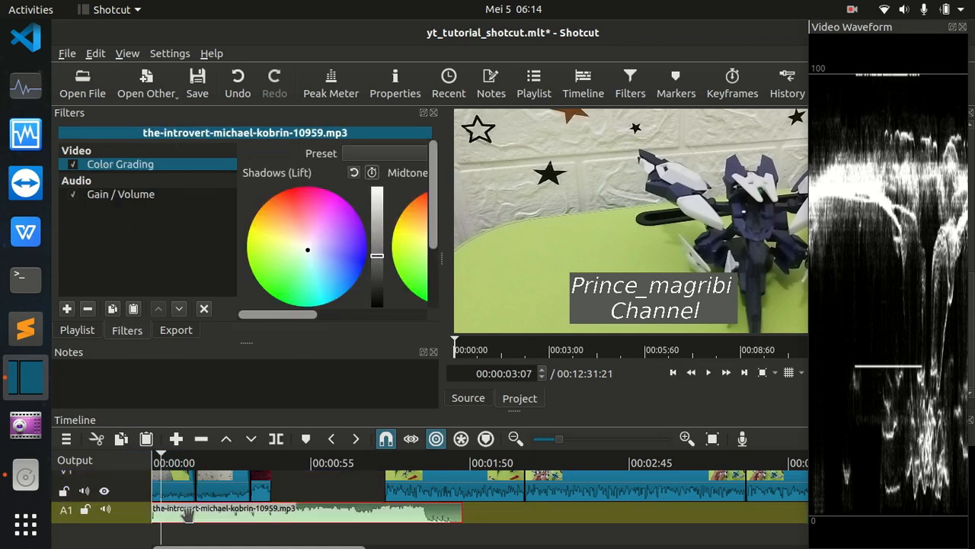
Add a Color Grading filter to the first 1.mp4 clip on track V1.
left_click(169, 483)
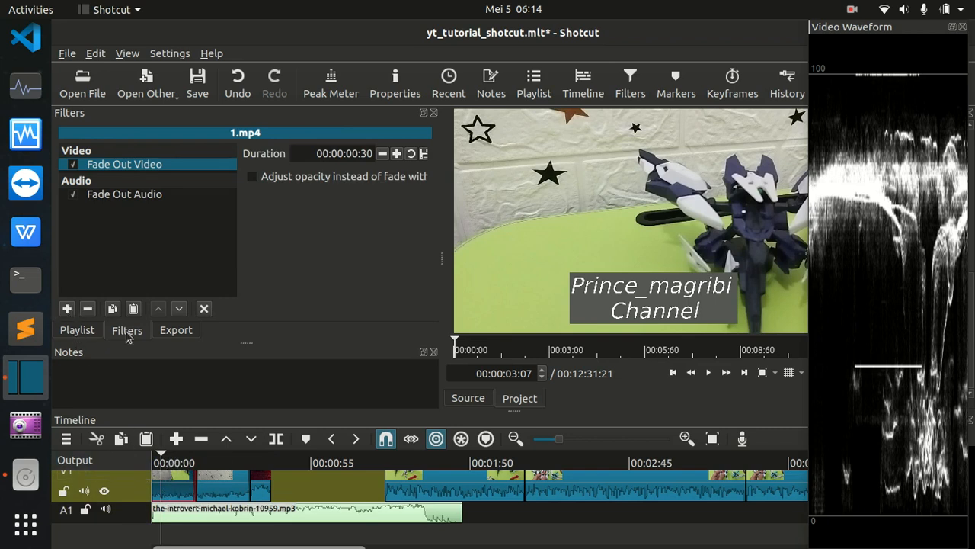
left_click(66, 309)
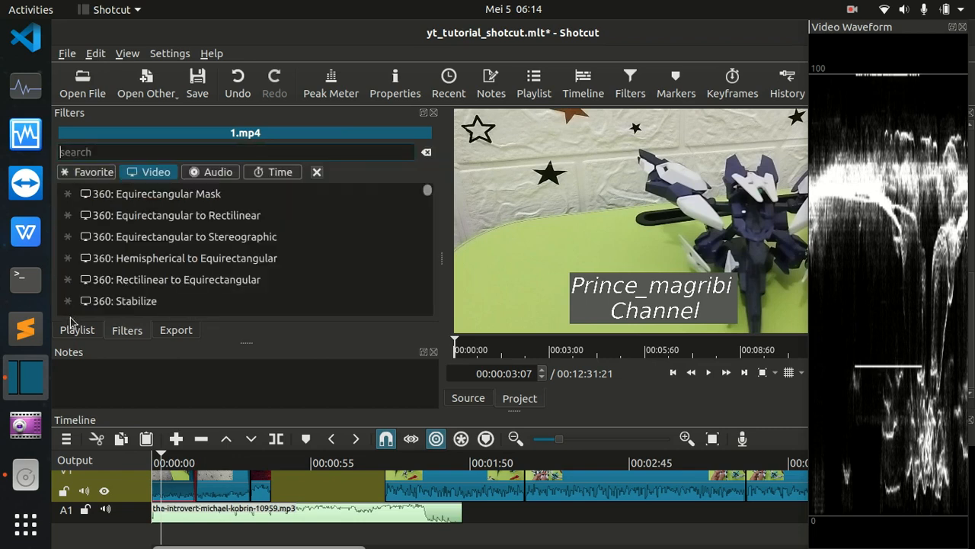
type("colo")
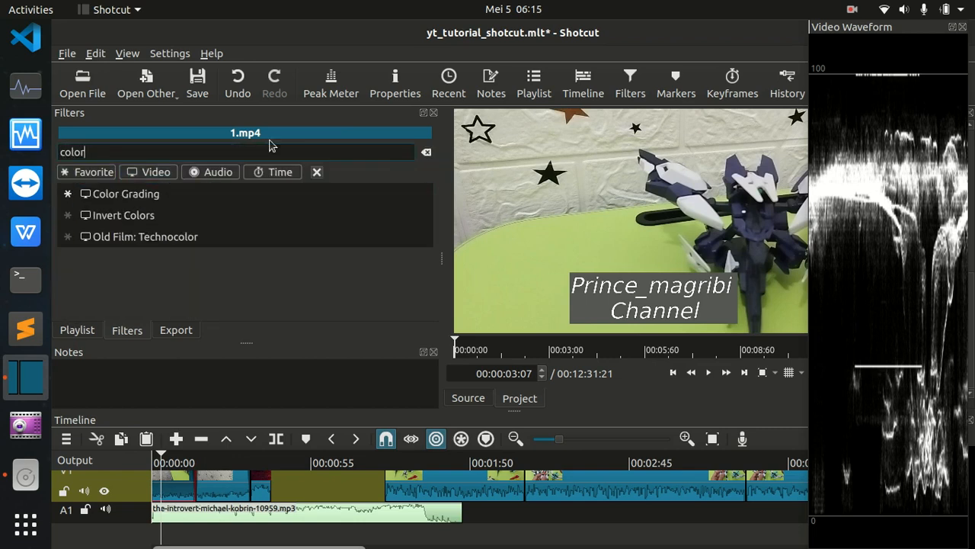
type("r")
left_click(173, 200)
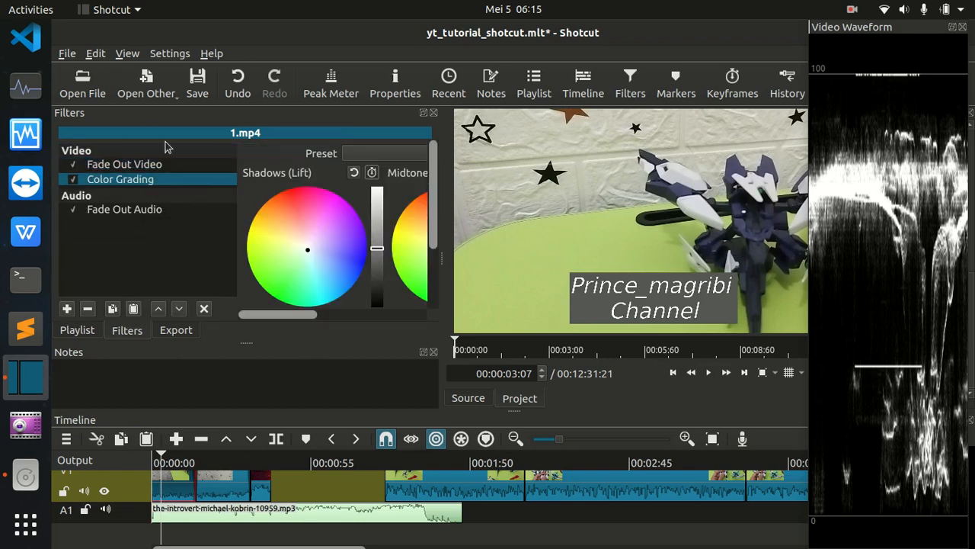
Slightly lower the Shadows (Lift) brightness of the first 1.mp4 clip and play it briefly to check the waveform.
mouse_move(378, 247)
left_mouse_down()
mouse_move(378, 262)
mouse_move(376, 239)
mouse_move(376, 280)
mouse_move(375, 219)
mouse_move(380, 254)
left_mouse_up()
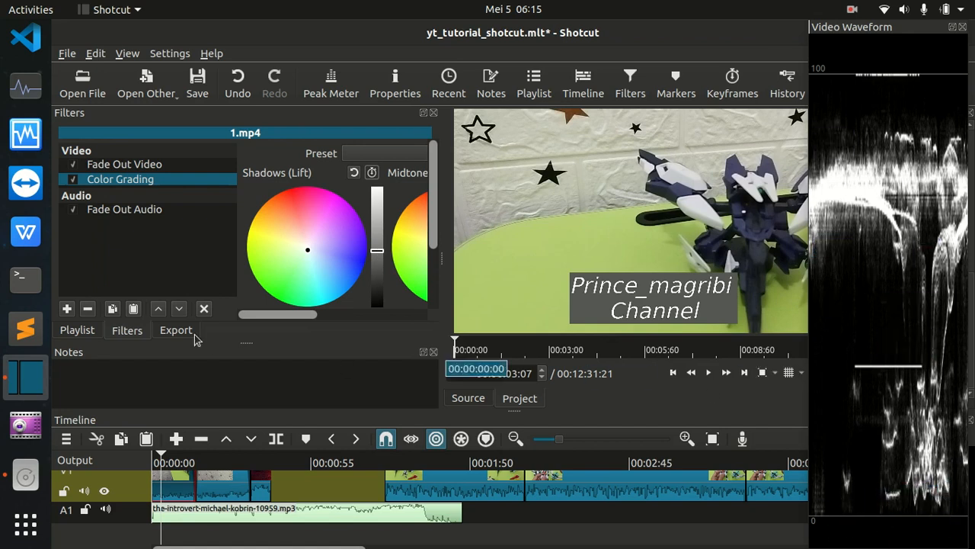
left_click_drag(308, 318, 417, 319)
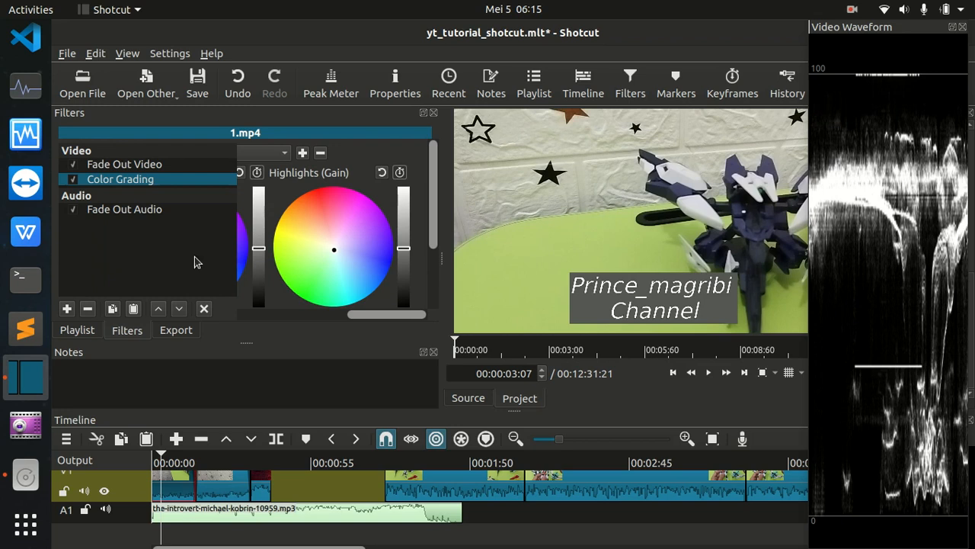
key("space")
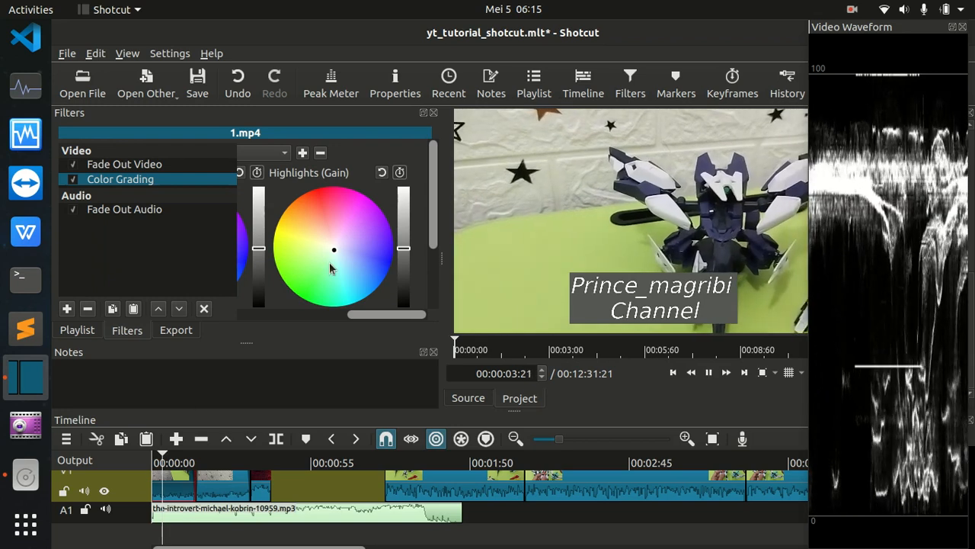
key("space")
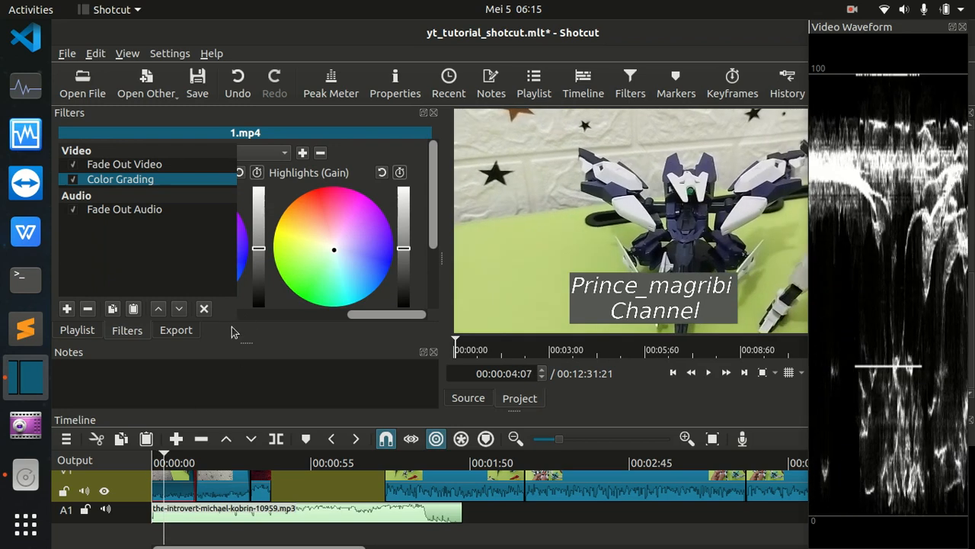
Set the Gain / Volume level of the music clip on track A1 to -10 dB.
left_click(77, 334)
left_click(128, 332)
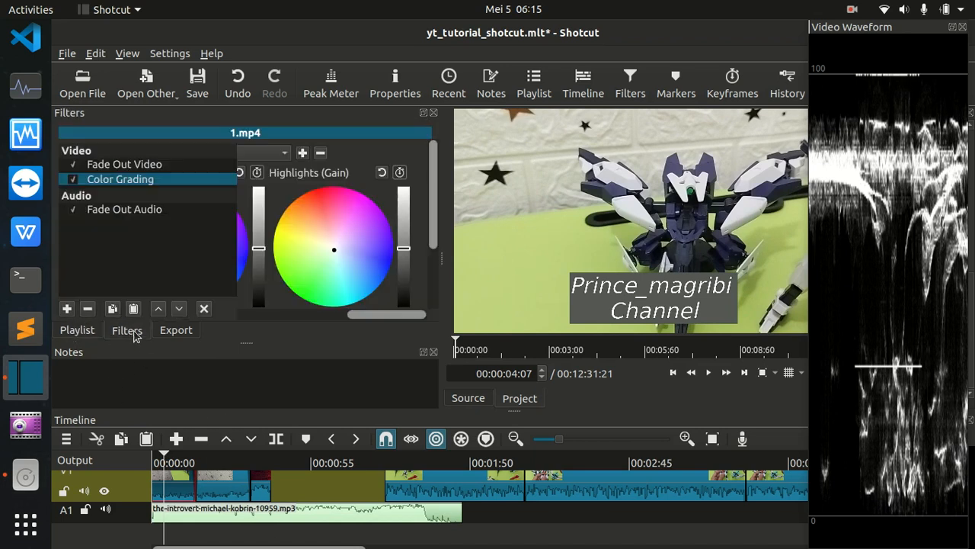
left_click(195, 512)
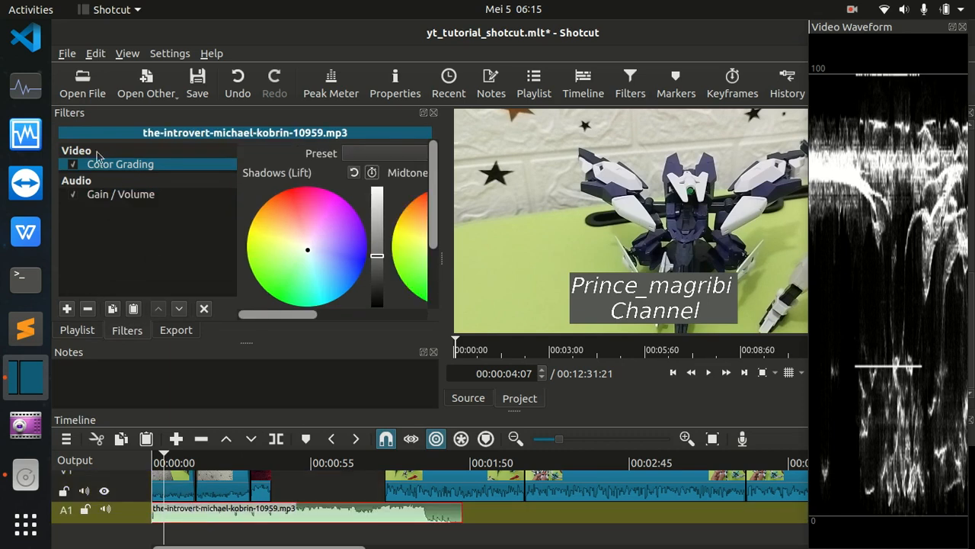
left_click(118, 197)
double_click(320, 175)
key("Left")
type("-")
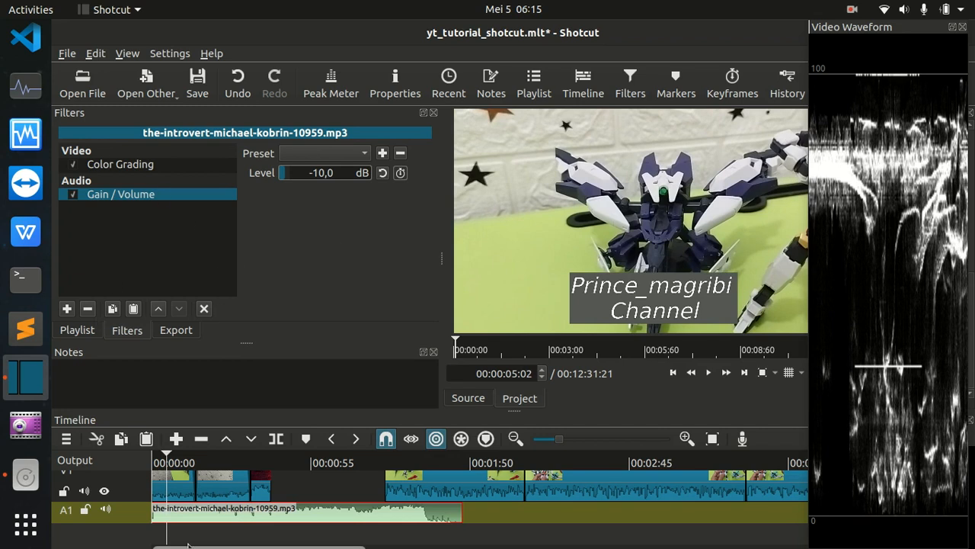
Slightly raise the Highlights (Gain) brightness in the Color Grading filter of the first 1.mp4 clip.
left_click(179, 486)
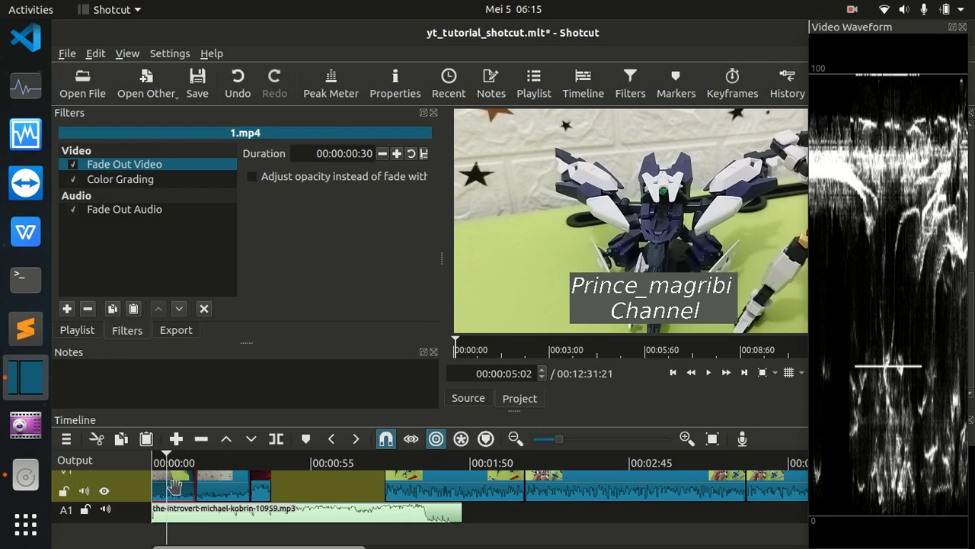
left_click(120, 183)
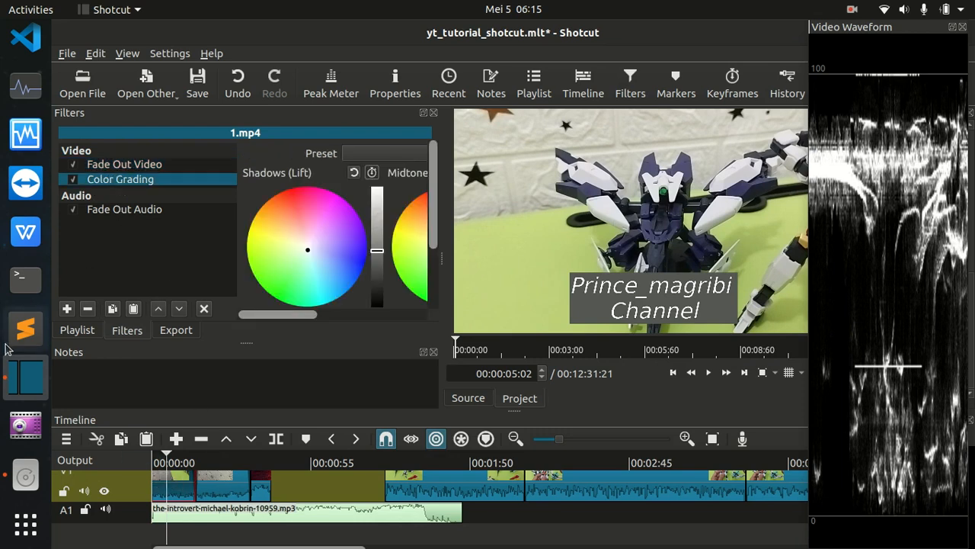
left_click_drag(308, 320, 414, 320)
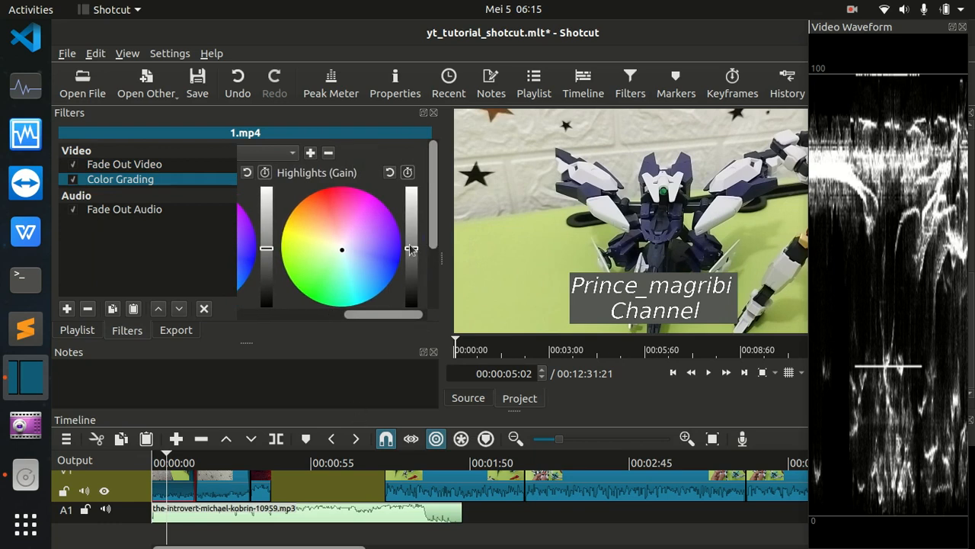
left_click_drag(415, 248, 415, 249)
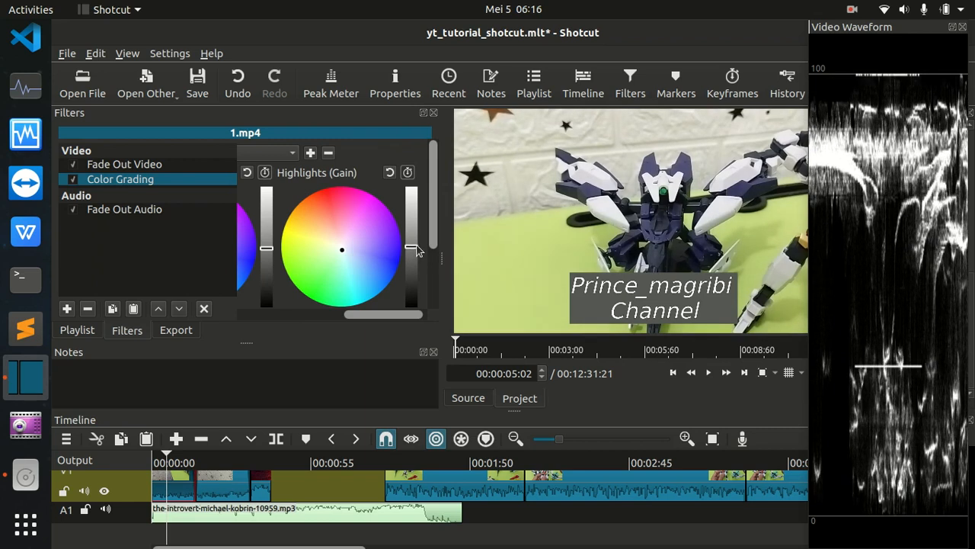
left_click_drag(414, 247, 414, 246)
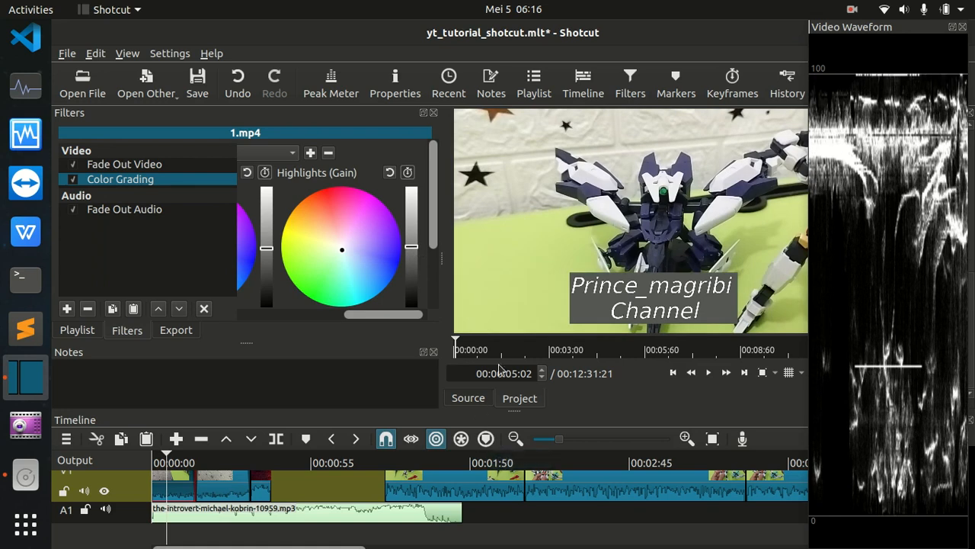
Slightly raise the Midtones (Gamma) brightness in the first 1.mp4 clip's Color Grading filter.
left_click_drag(382, 313, 336, 323)
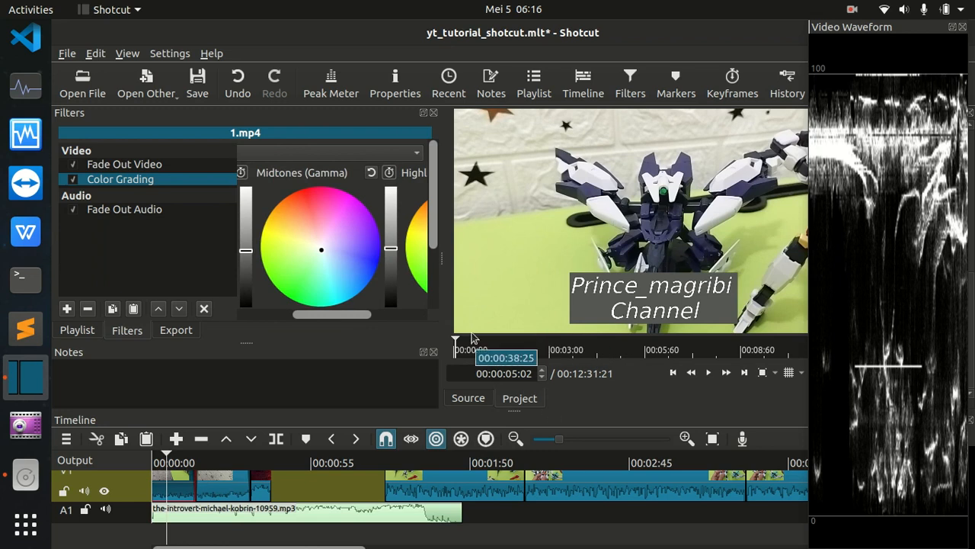
left_click_drag(392, 254, 391, 245)
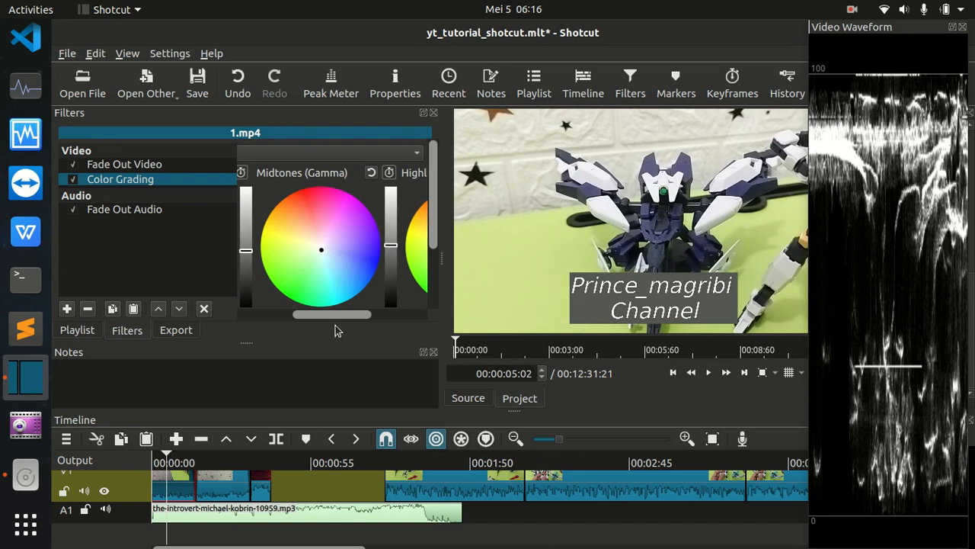
left_click_drag(347, 318, 242, 315)
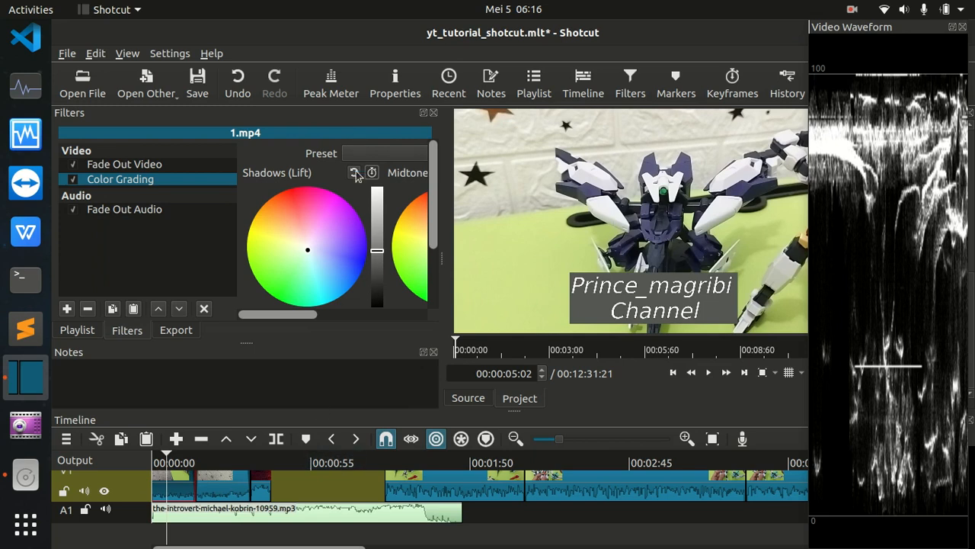
Raise the Midtones (Gamma) brightness of the first 1.mp4 clip further and play it briefly to check the waveform.
scroll(317, 320, "down", 5)
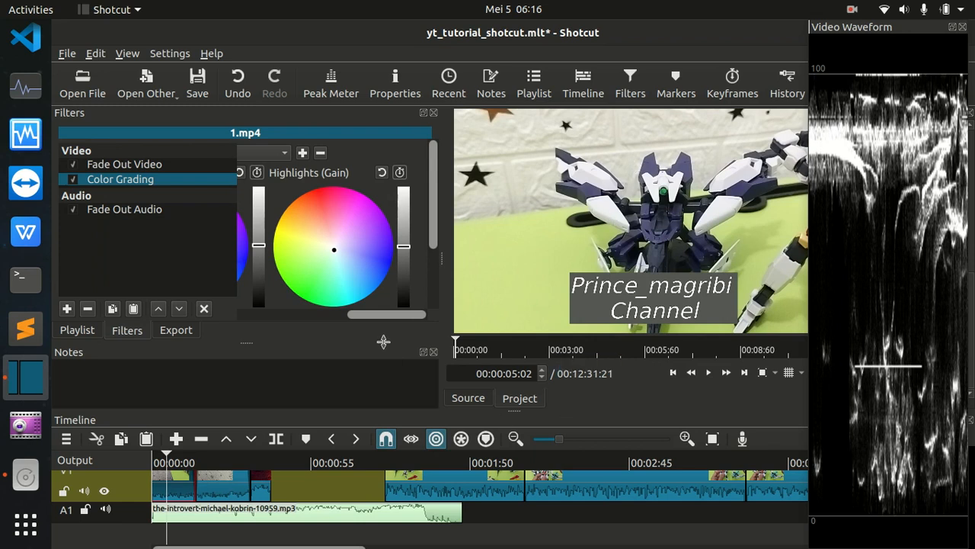
left_click_drag(384, 320, 324, 320)
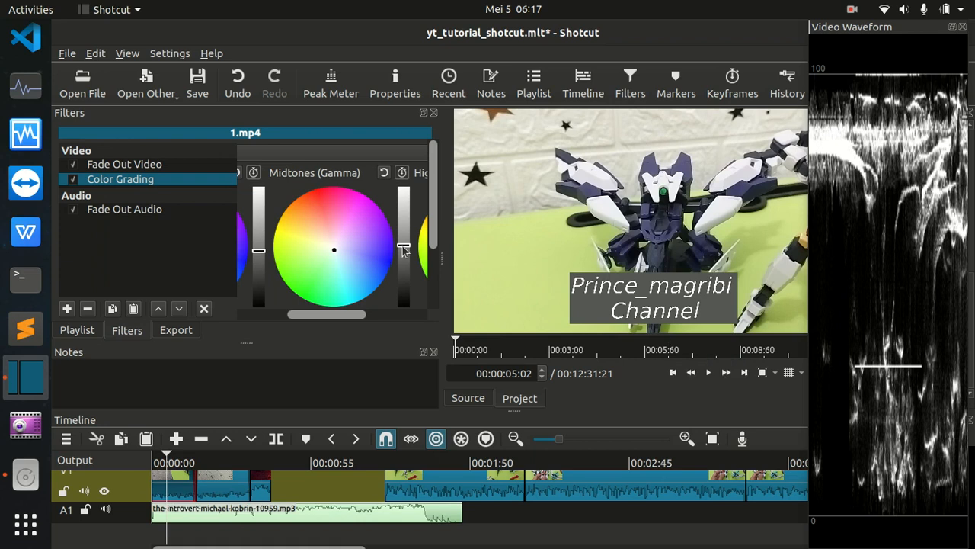
mouse_move(402, 249)
left_mouse_down()
mouse_move(417, 237)
mouse_move(407, 237)
left_mouse_up()
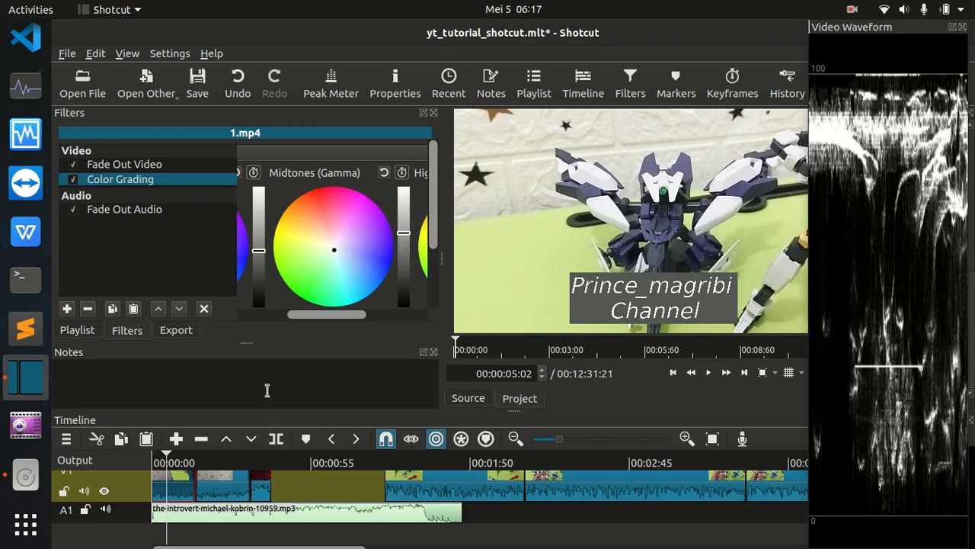
key("space")
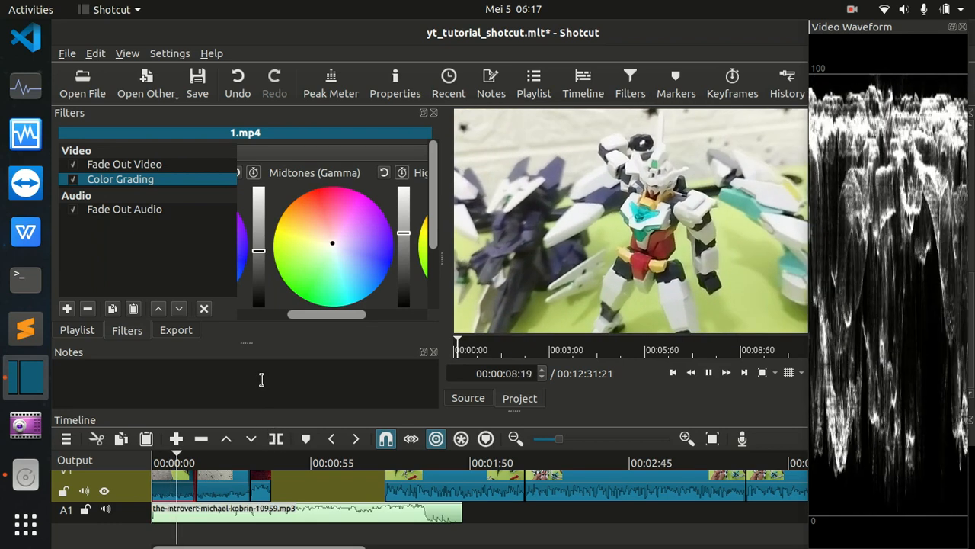
key("space")
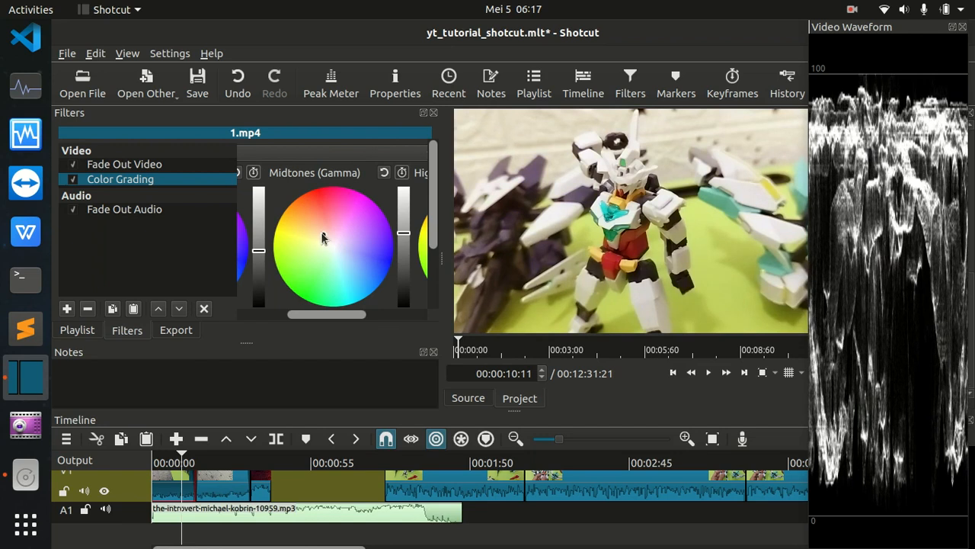
Shift the Midtones (Gamma) colour of the first 1.mp4 clip slightly towards blue-cyan and play on into the next clip.
left_click_drag(321, 237, 346, 261)
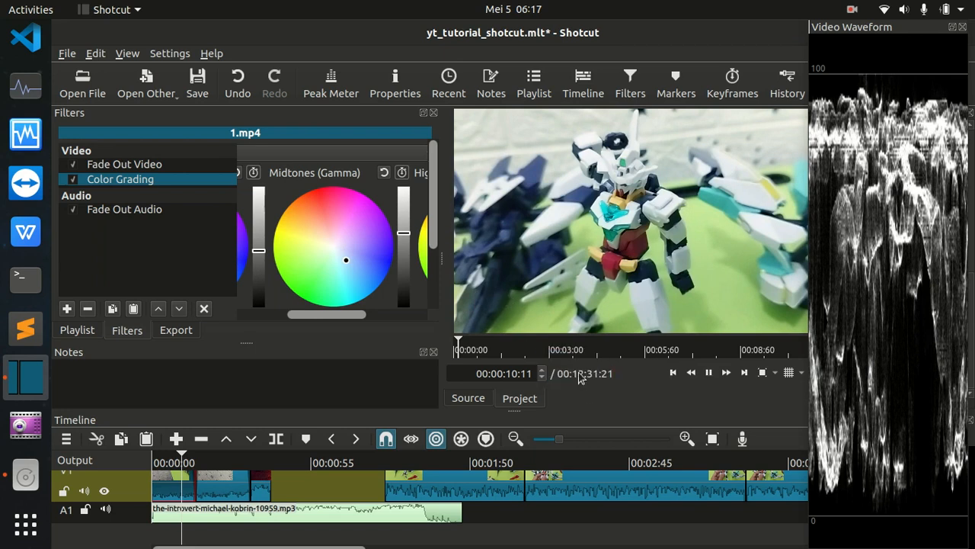
key("space")
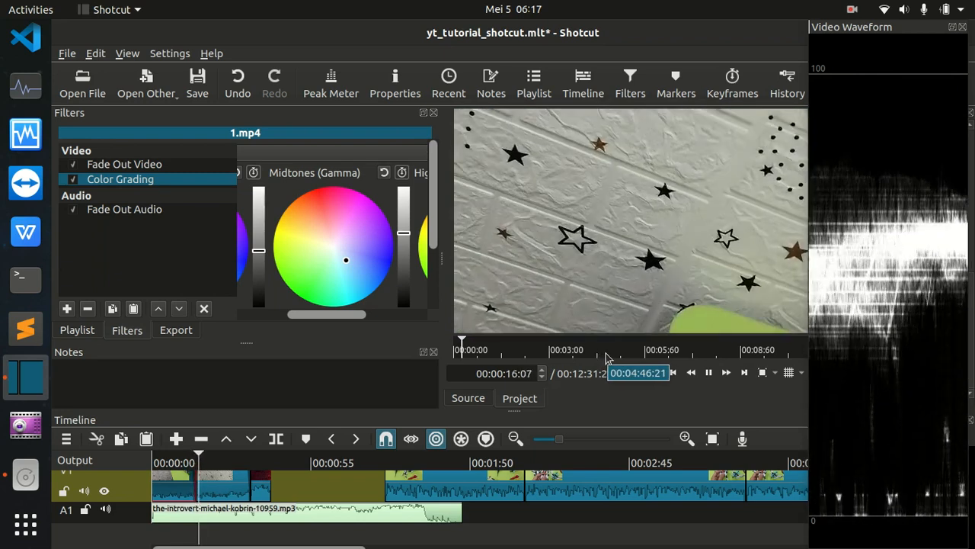
key("space")
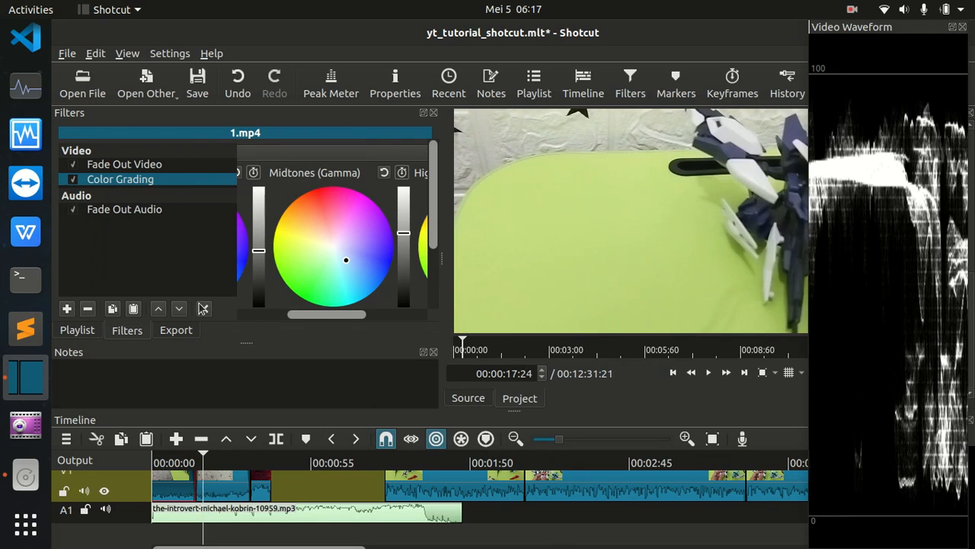
Save the first clip's Color Grading settings as a preset named settingan_1.
mouse_move(330, 320)
left_mouse_down()
mouse_move(218, 323)
mouse_move(371, 317)
mouse_move(318, 312)
left_mouse_up()
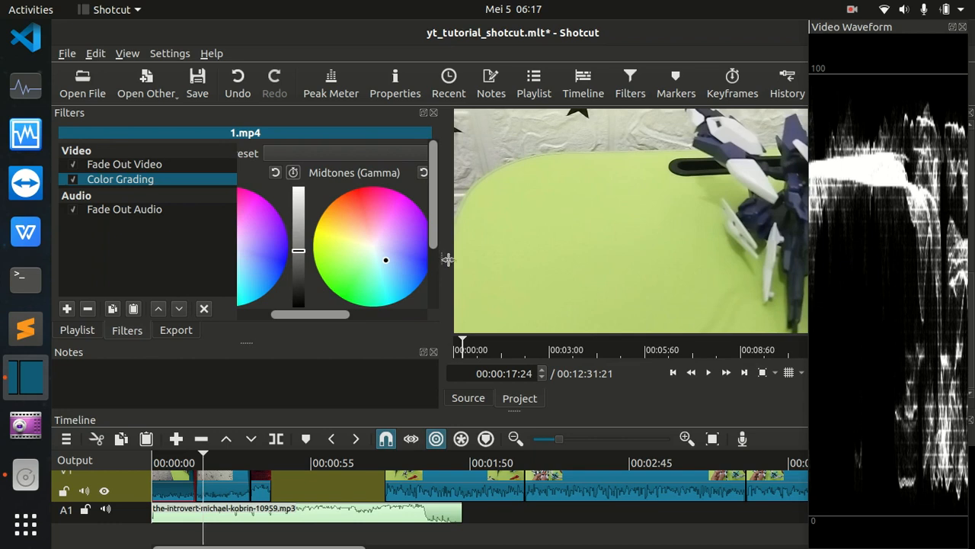
left_click_drag(442, 258, 577, 260)
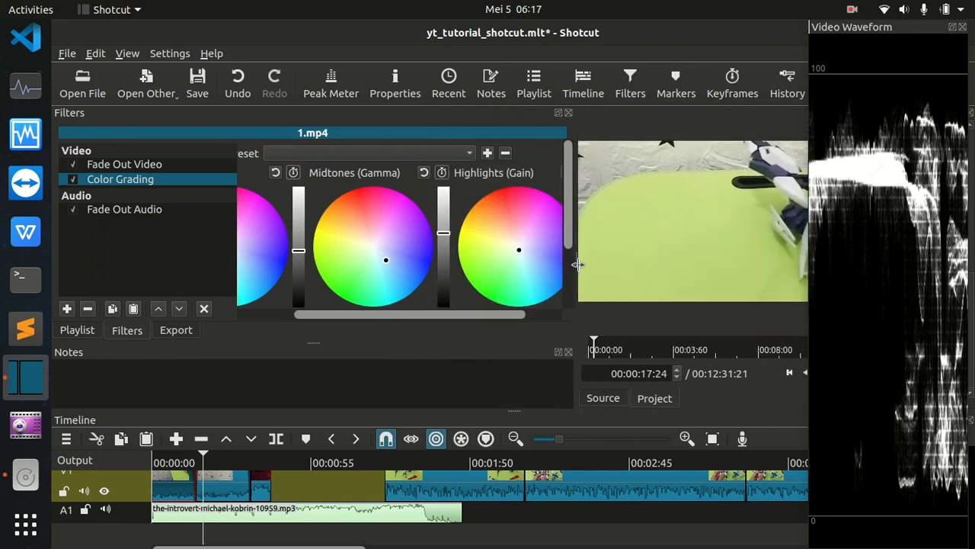
left_click(488, 153)
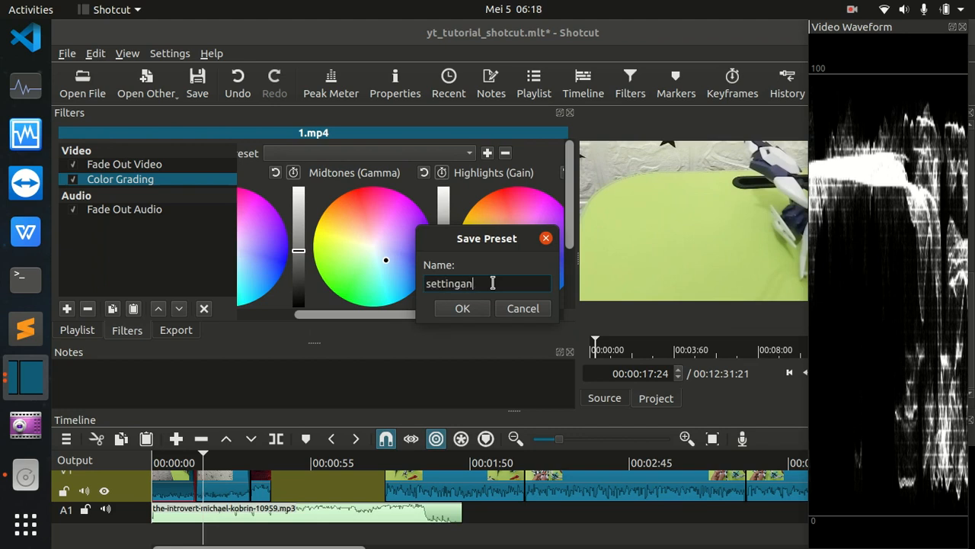
type("settingan_1")
left_click(464, 309)
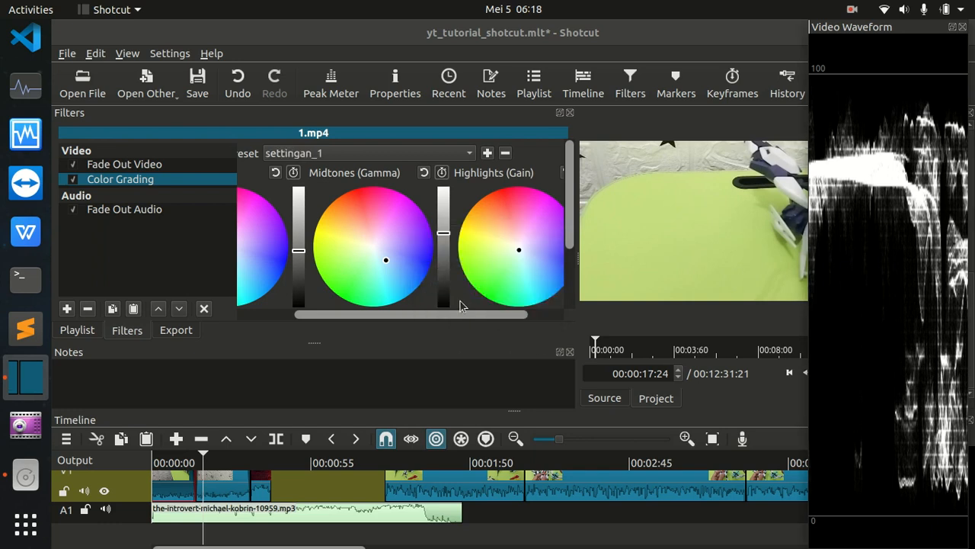
Add a Color Grading filter to the 2.mp4 clip on track V1.
left_click(222, 492)
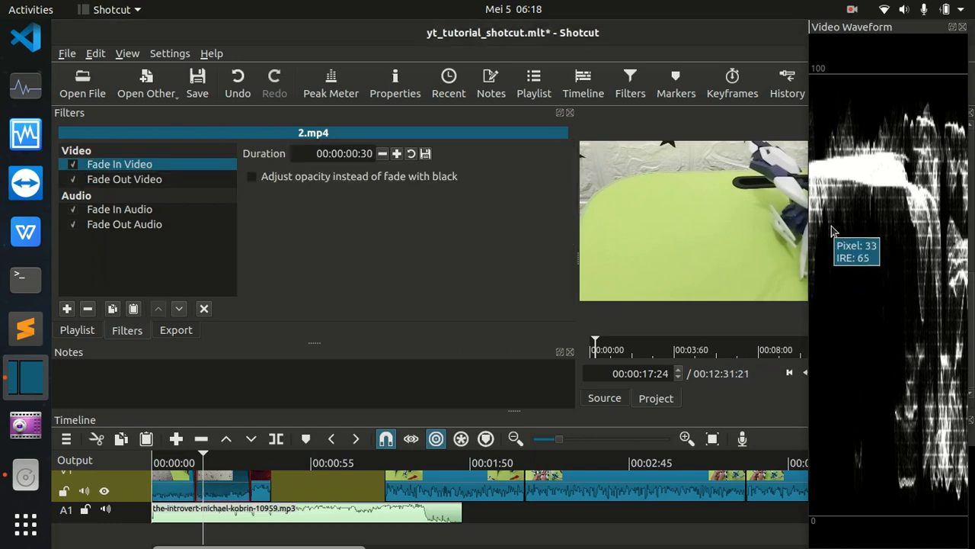
left_click_drag(577, 265, 442, 233)
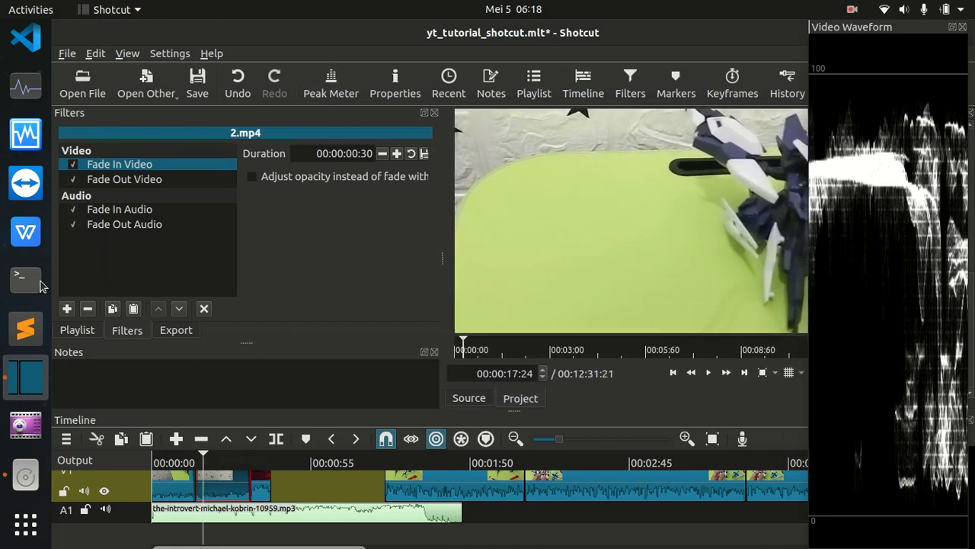
left_click(67, 309)
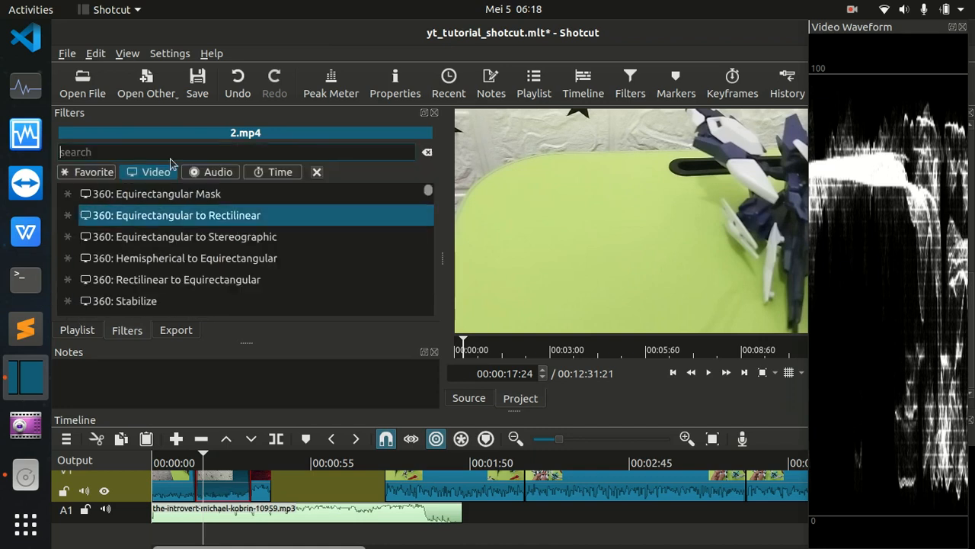
type("color")
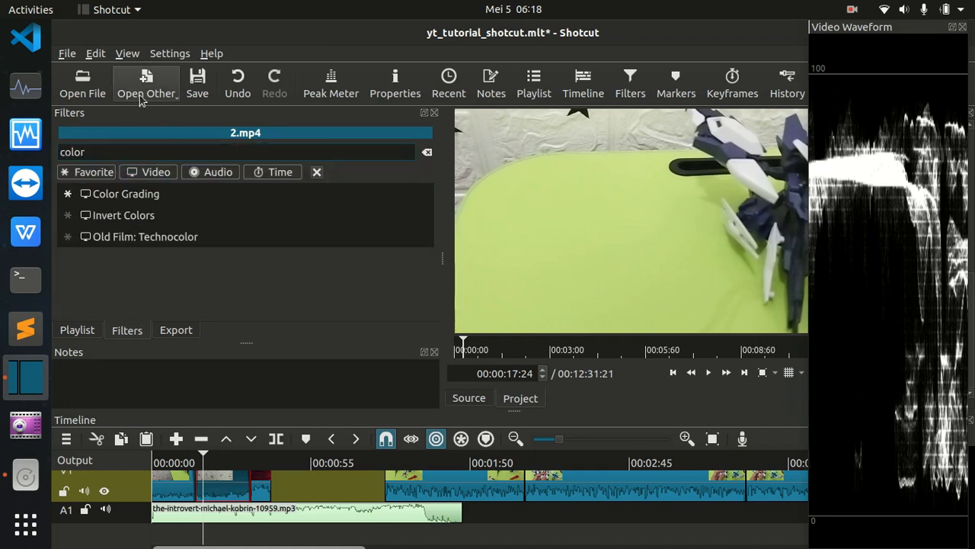
left_click(143, 197)
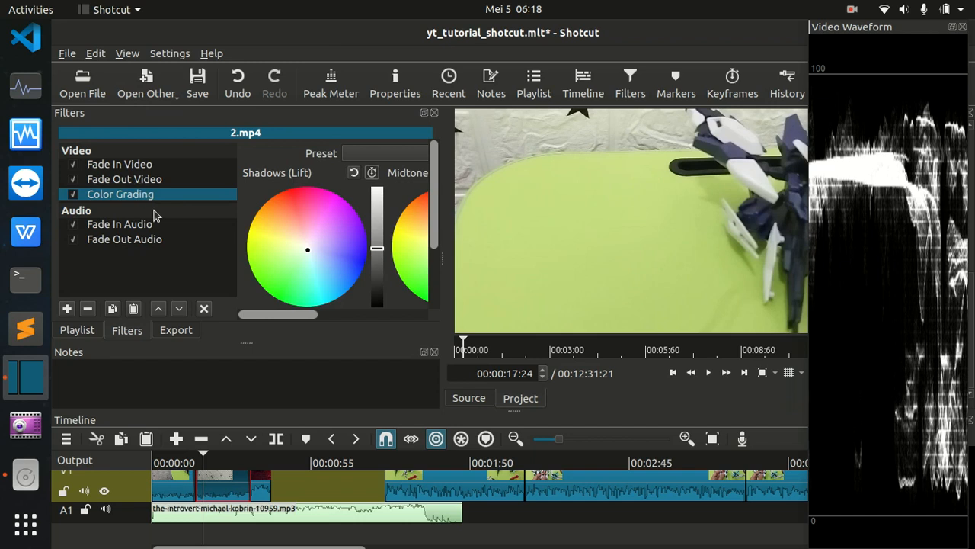
Apply the settingan_1 preset to the 2.mp4 clip's Color Grading filter and play the clip to check the look.
left_click(385, 160)
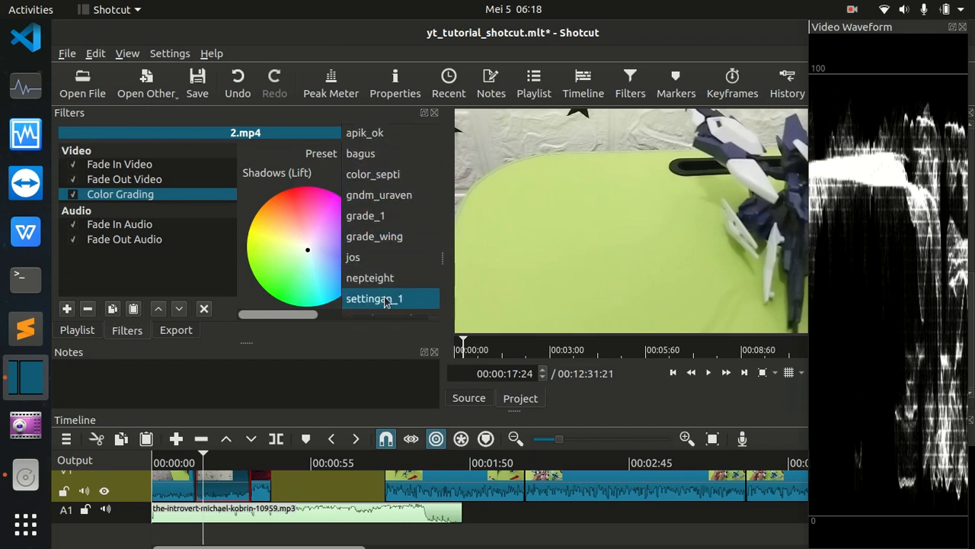
left_click(384, 300)
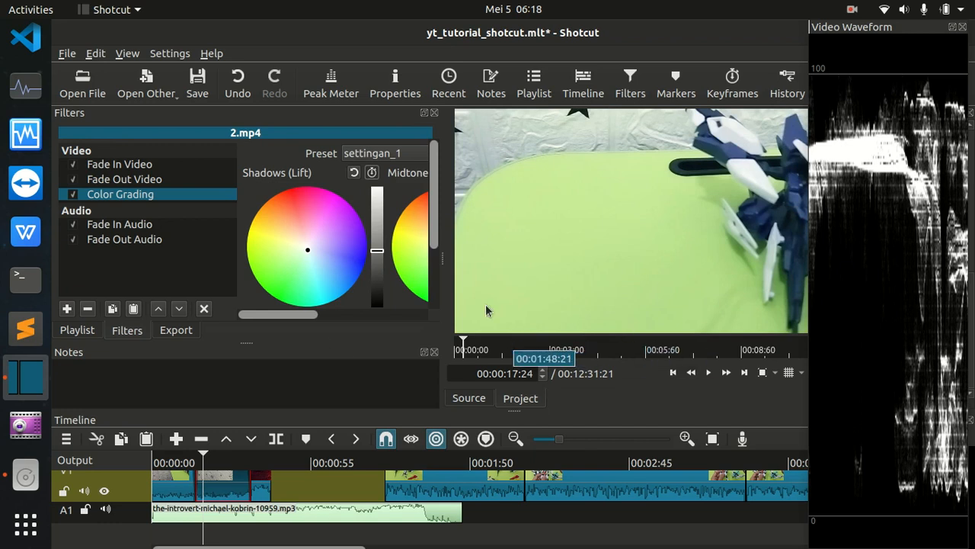
key("space")
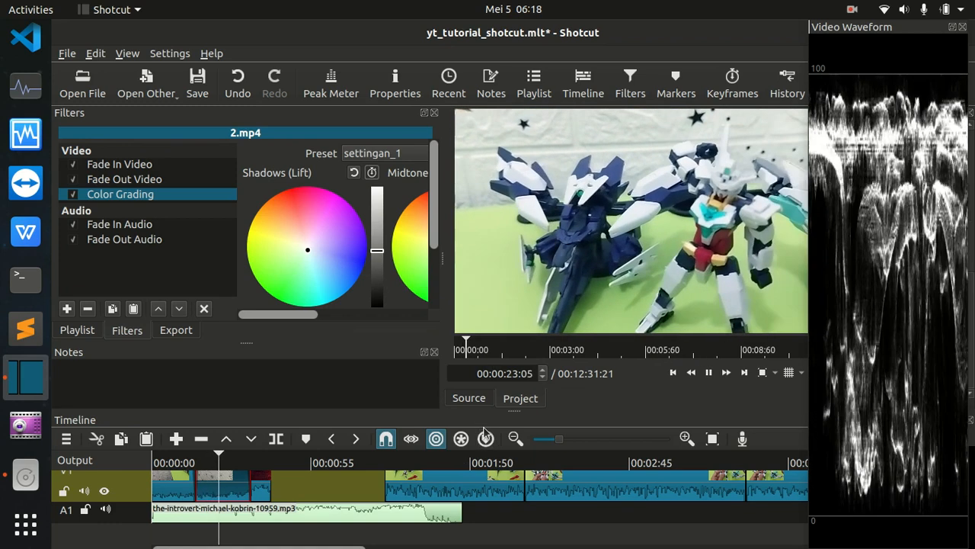
key("space")
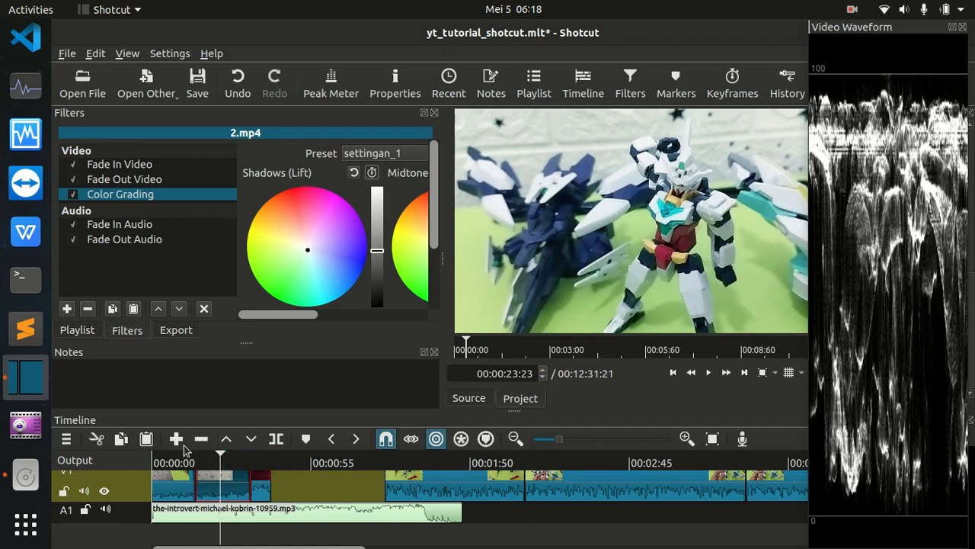
Return the playhead to the start of the timeline and switch the workspace to the Color layout.
left_click_drag(217, 460, 141, 460)
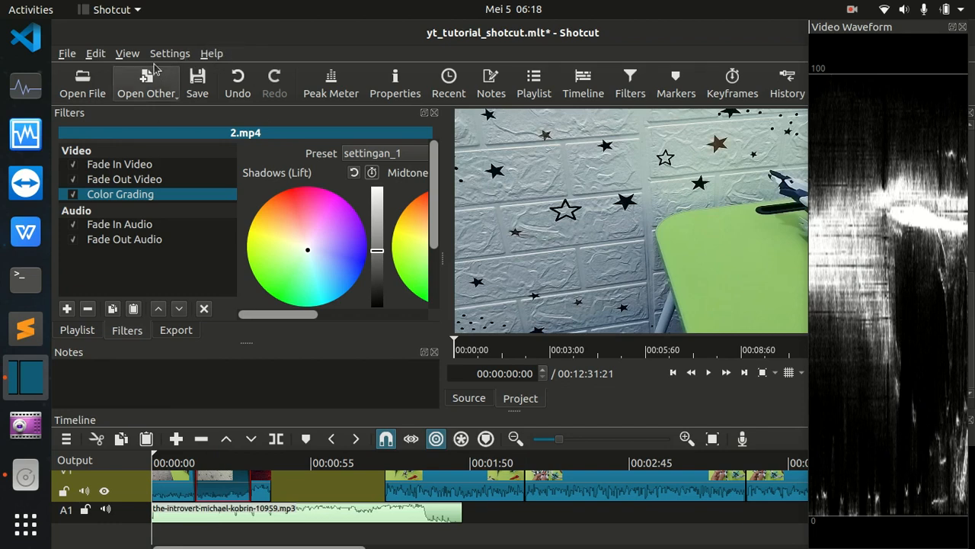
left_click(128, 54)
mouse_move(144, 91)
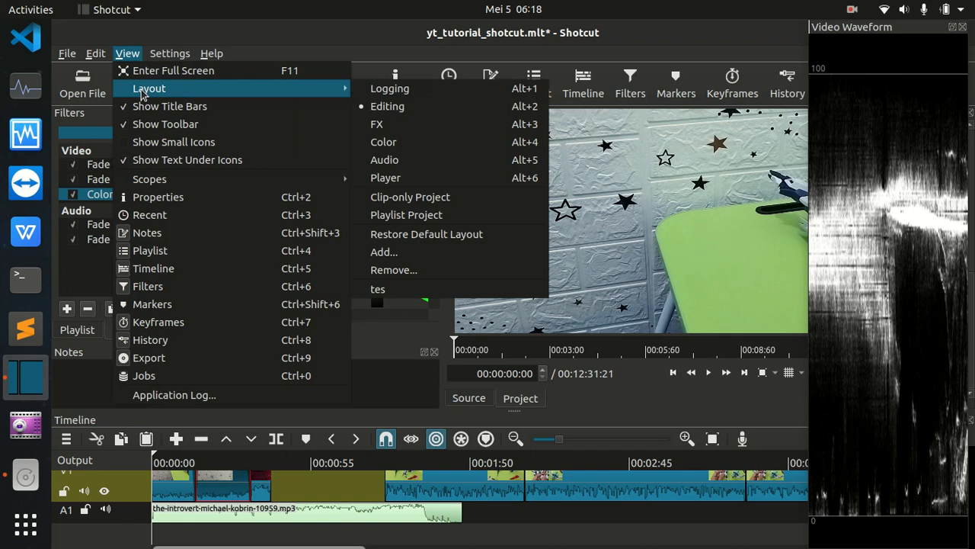
left_click(395, 141)
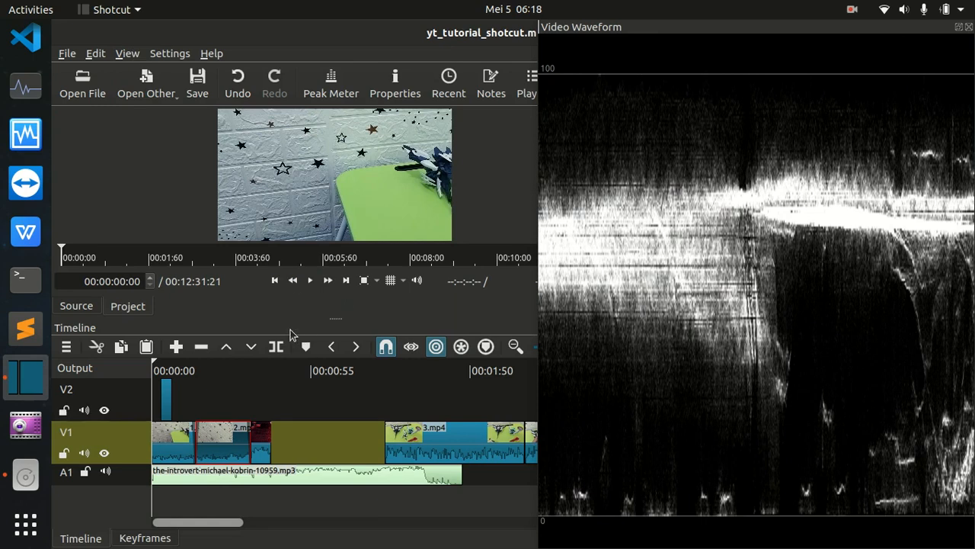
Switch the workspace to the Player layout.
left_click(128, 55)
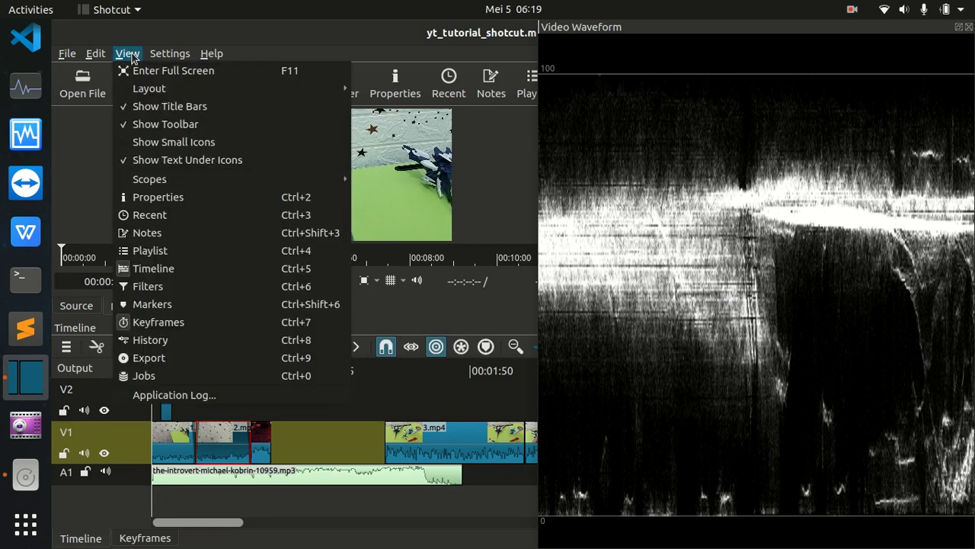
mouse_move(343, 88)
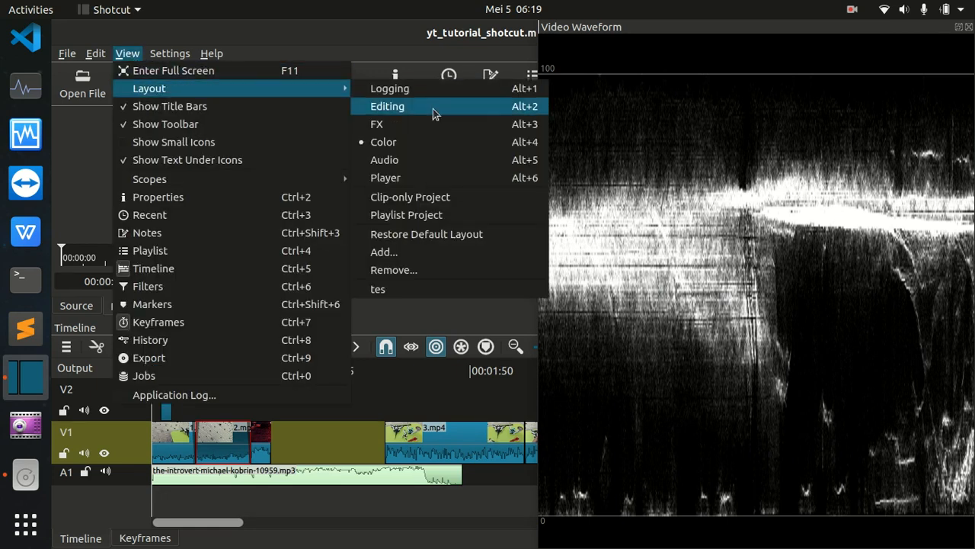
left_click(410, 181)
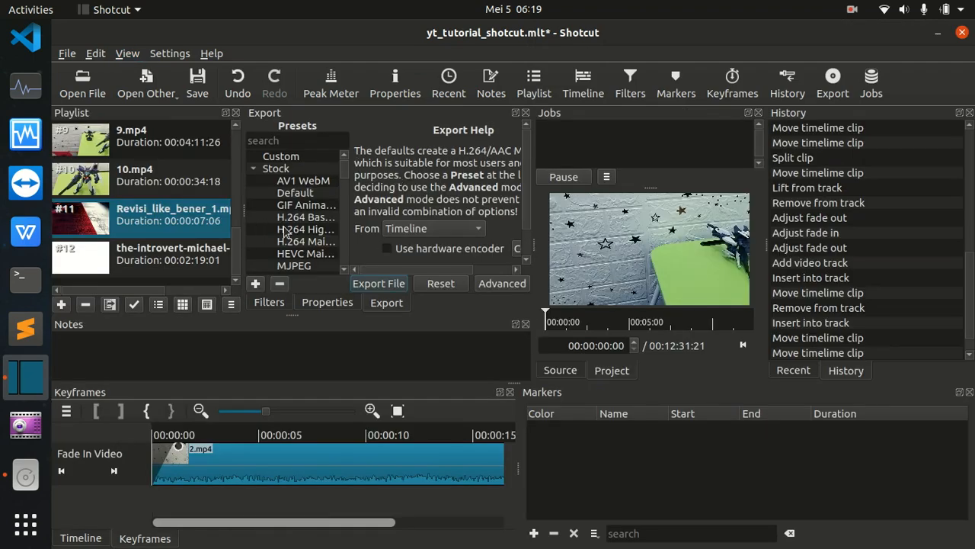
Close the Export, Properties, Filters and Playlist panels in the current layout.
left_click(525, 113)
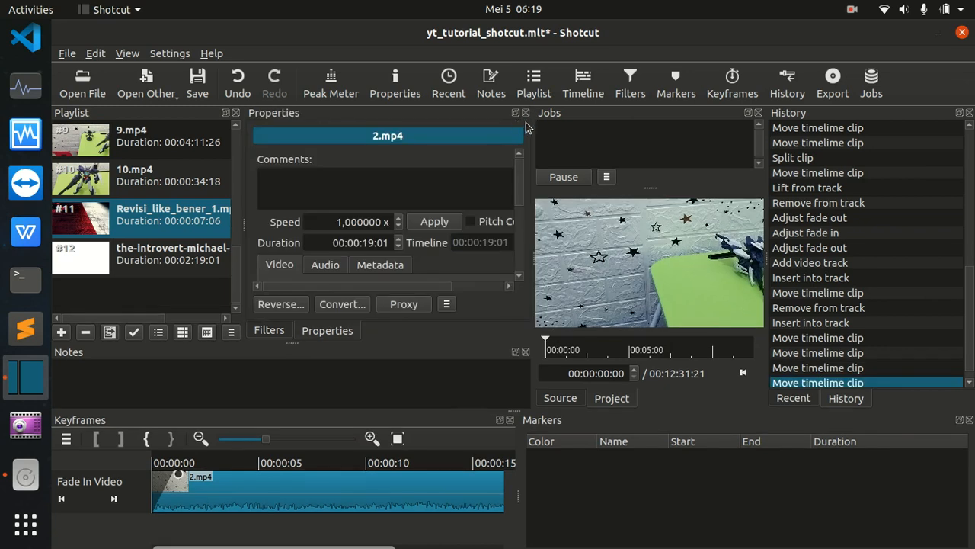
left_click(525, 113)
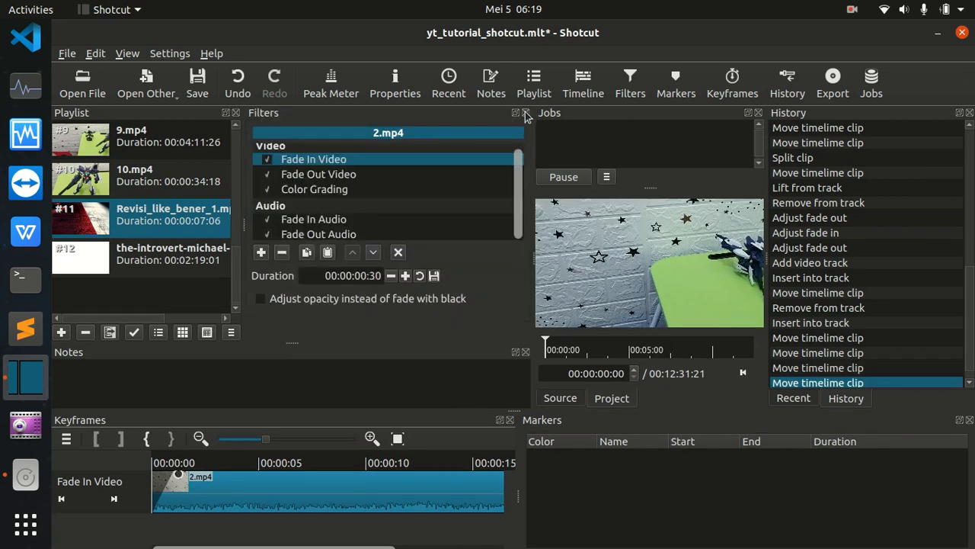
left_click(525, 113)
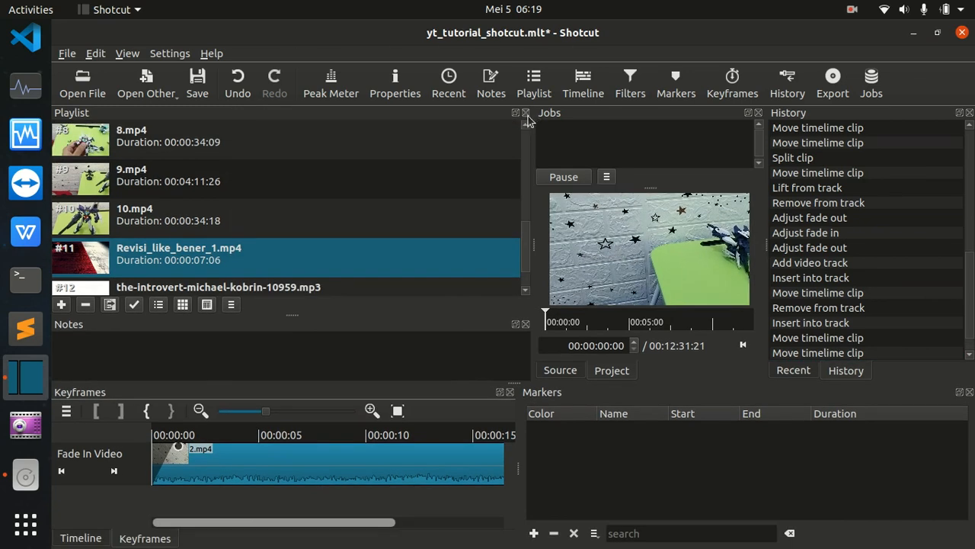
left_click(525, 113)
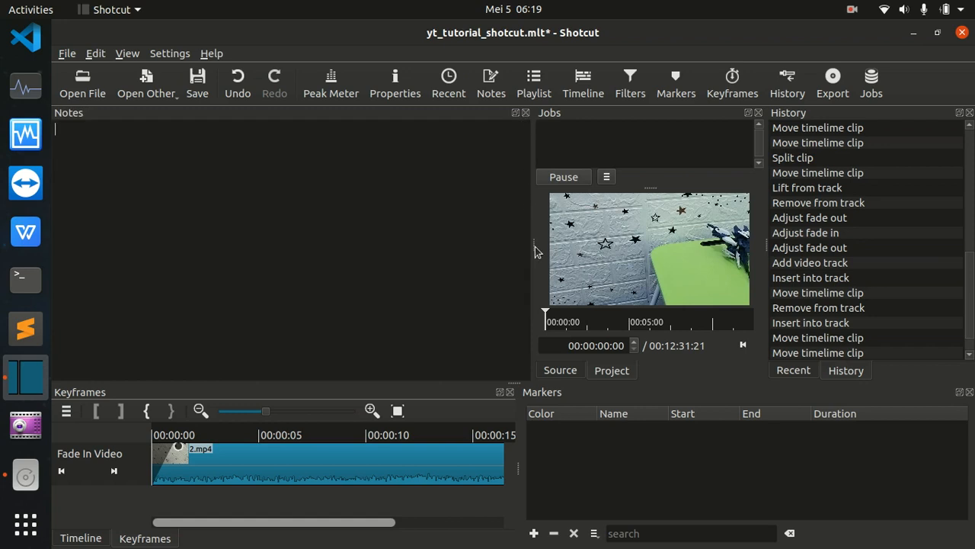
Narrow the Notes panel to widen the player, and close the History and Recent panels.
left_click_drag(532, 244, 48, 239)
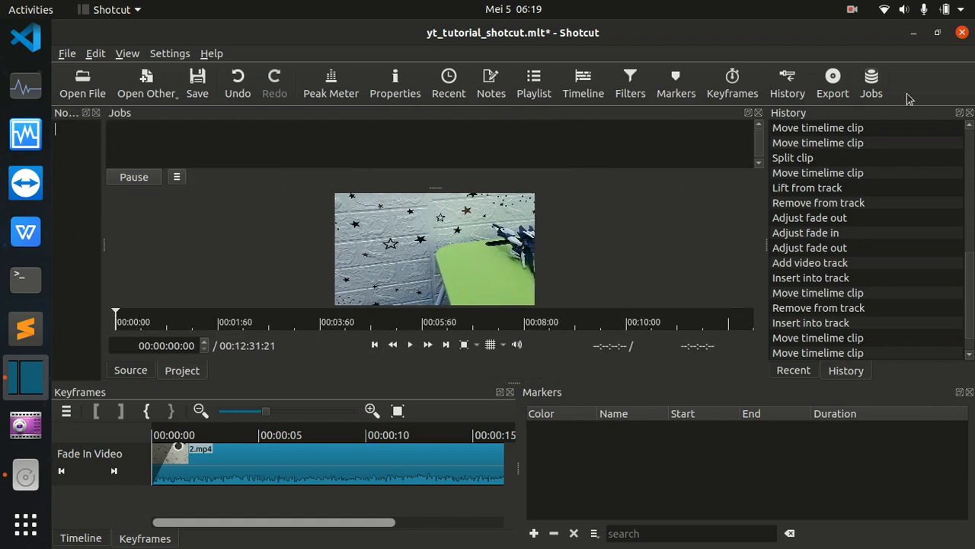
left_click(970, 113)
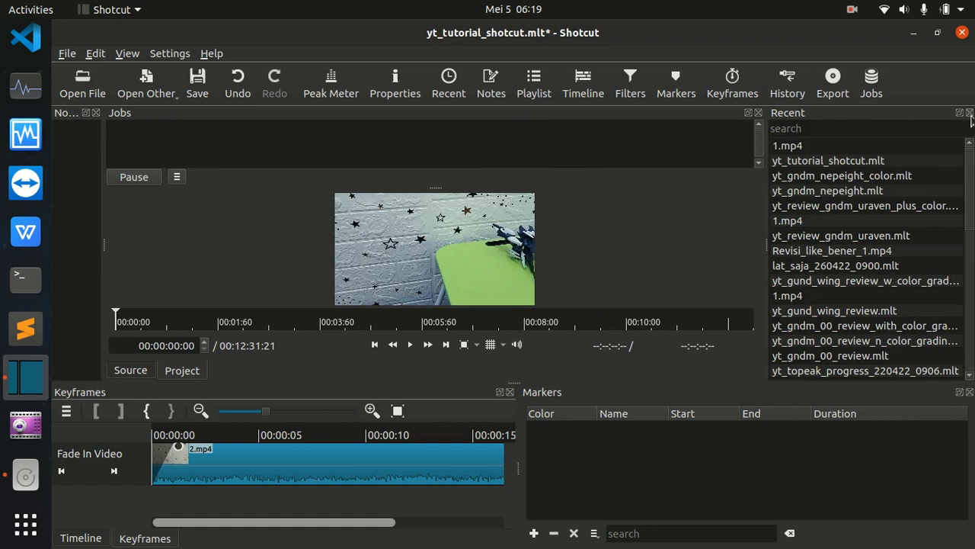
left_click(970, 114)
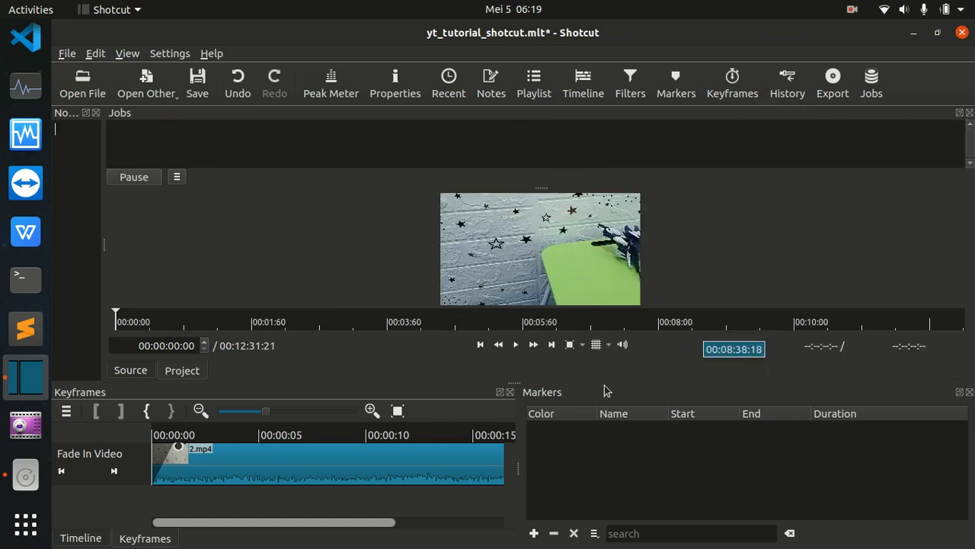
left_click(174, 58)
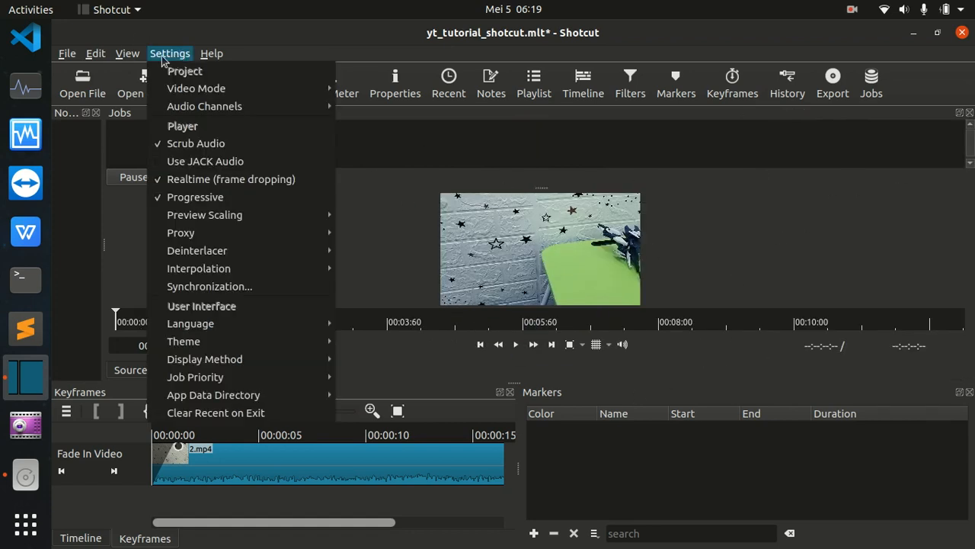
mouse_move(128, 61)
mouse_move(140, 93)
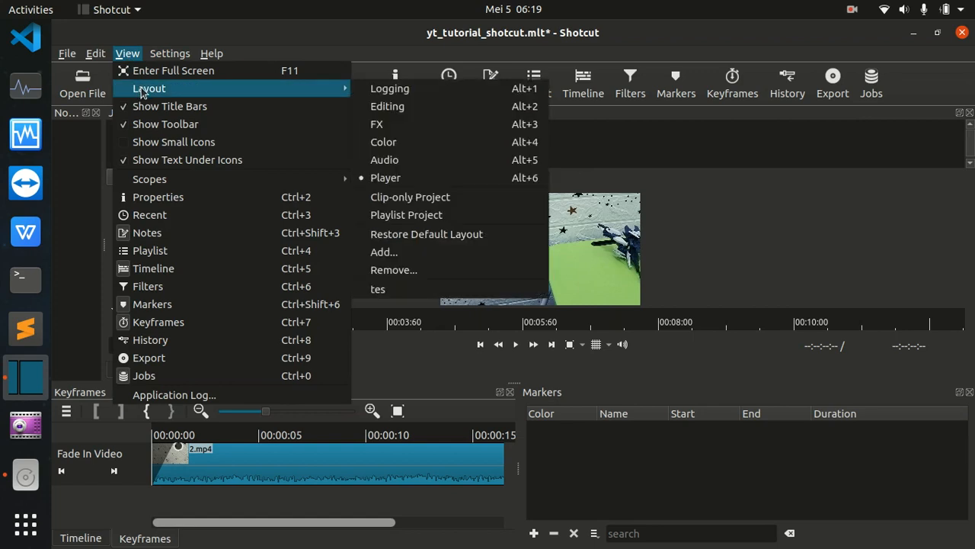
left_click(543, 181)
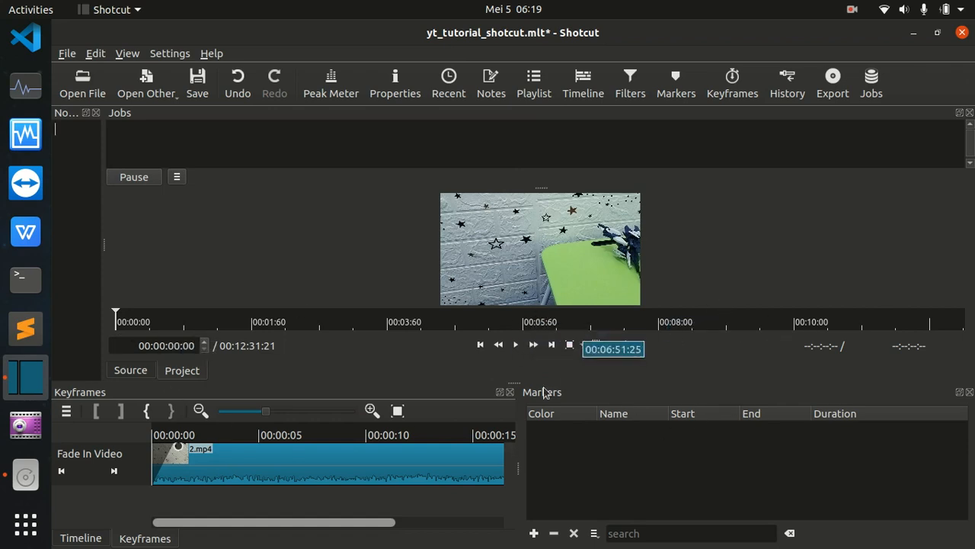
left_click_drag(518, 383, 579, 396)
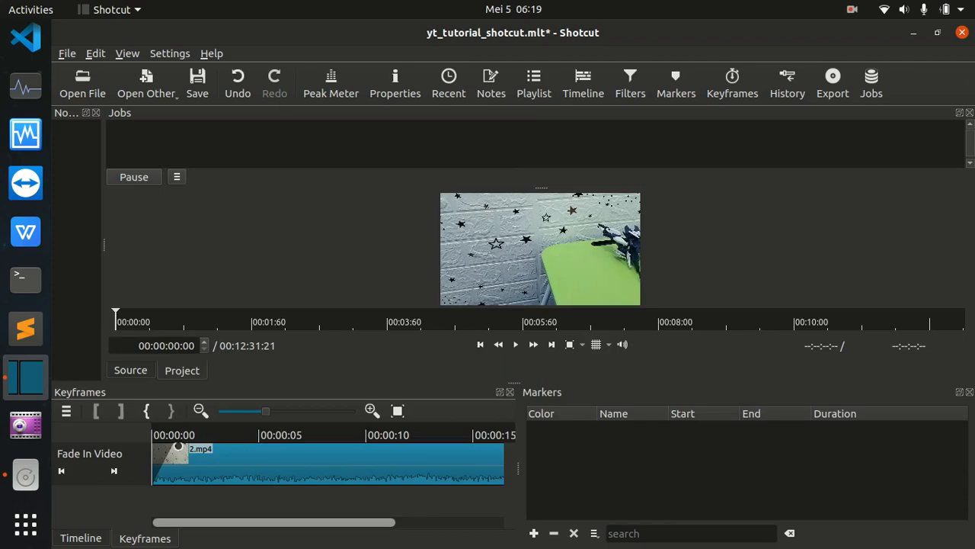
Close the Notes, Keyframes, Timeline and Jobs panels and shrink the Markers panel to enlarge the player.
left_click(96, 112)
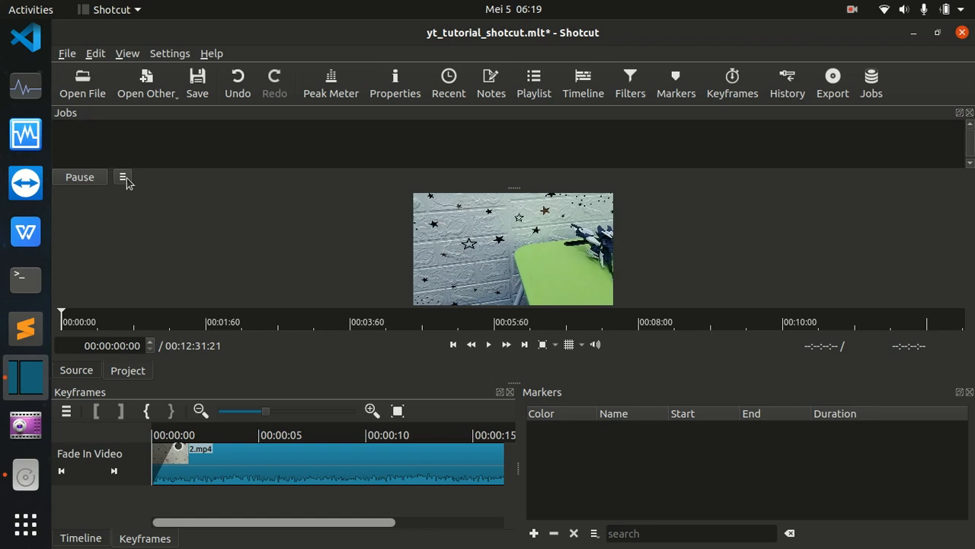
left_click(511, 393)
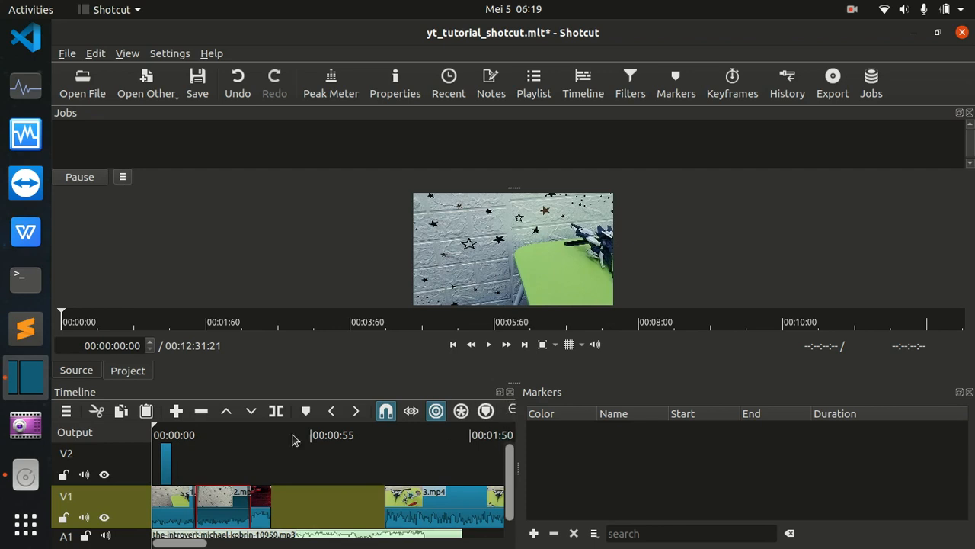
left_click(509, 393)
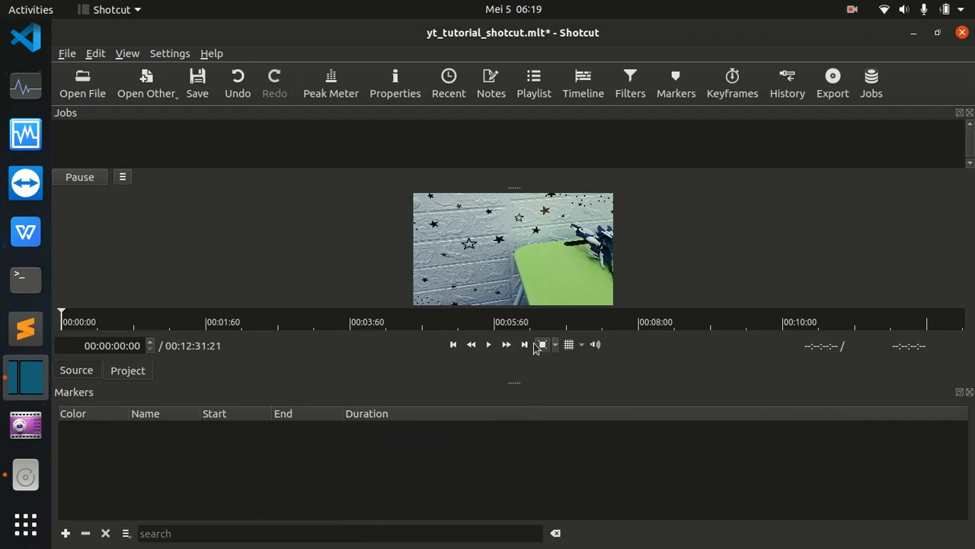
left_click_drag(515, 391, 509, 527)
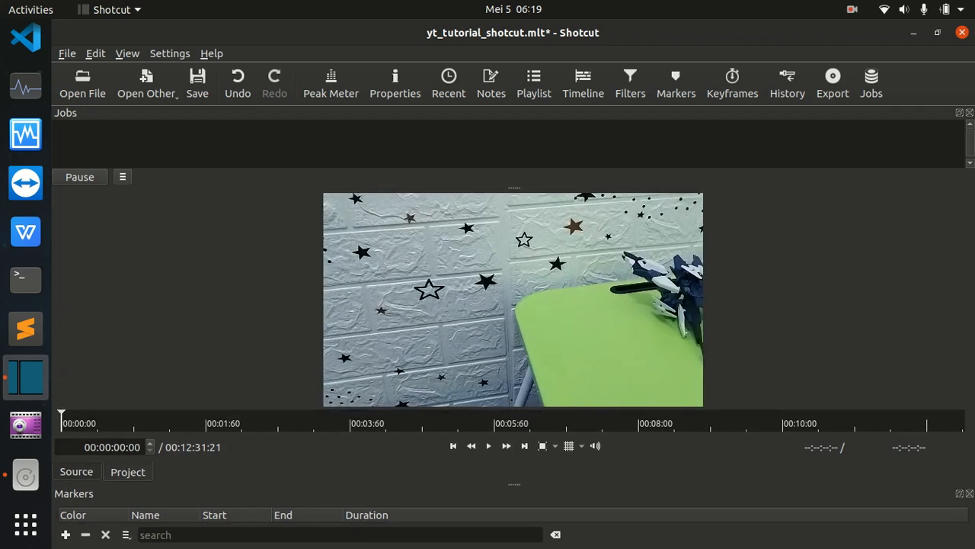
left_click(970, 112)
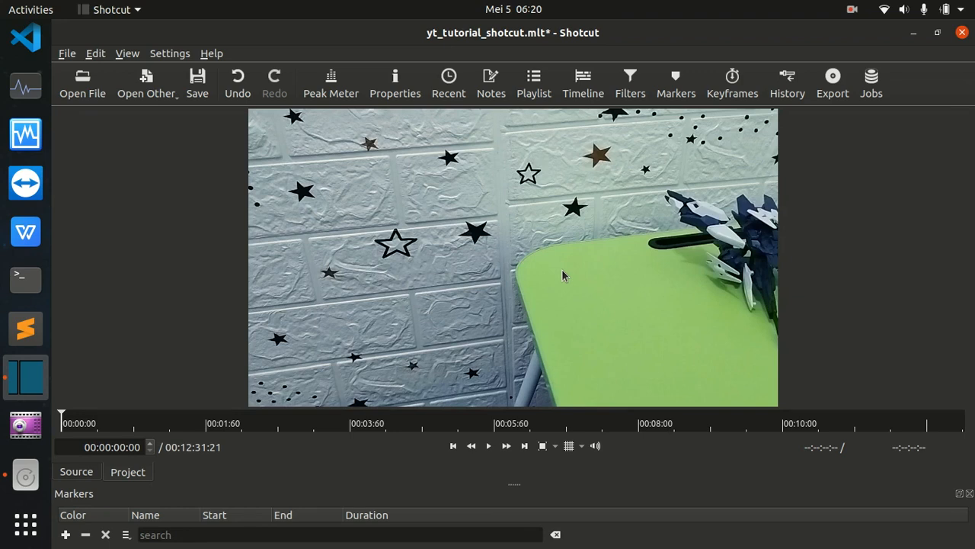
Save the project and play the edited video from the start for about 16 seconds, then pause it.
key("ctrl+s")
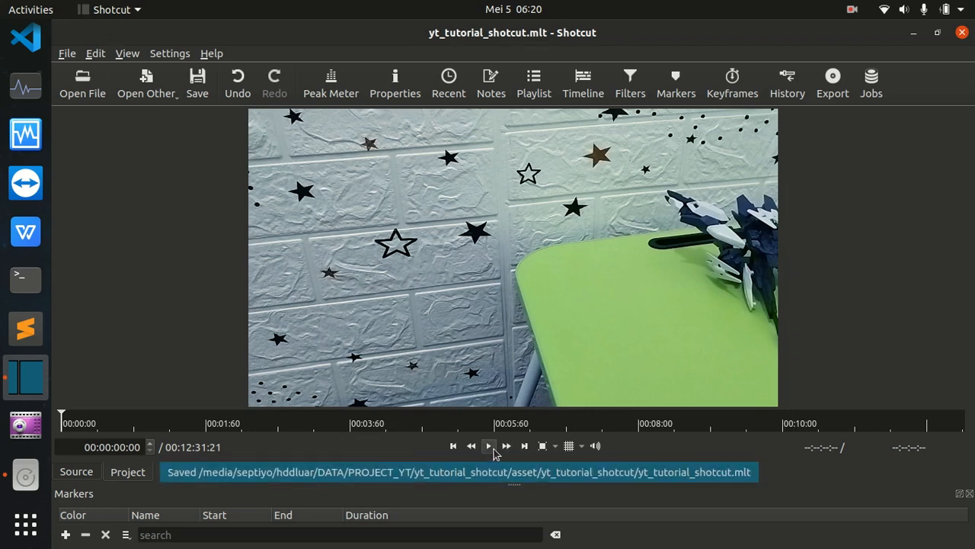
left_click(489, 445)
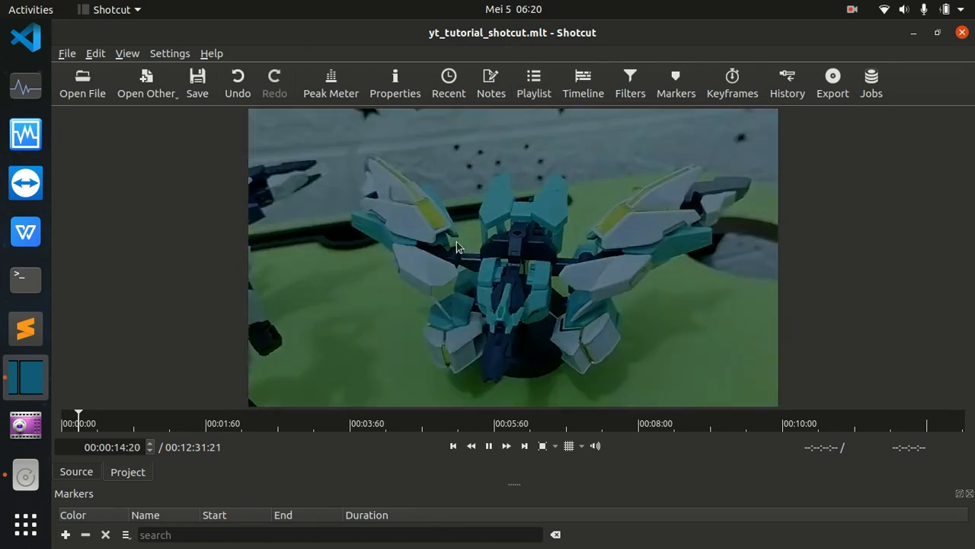
left_click(488, 446)
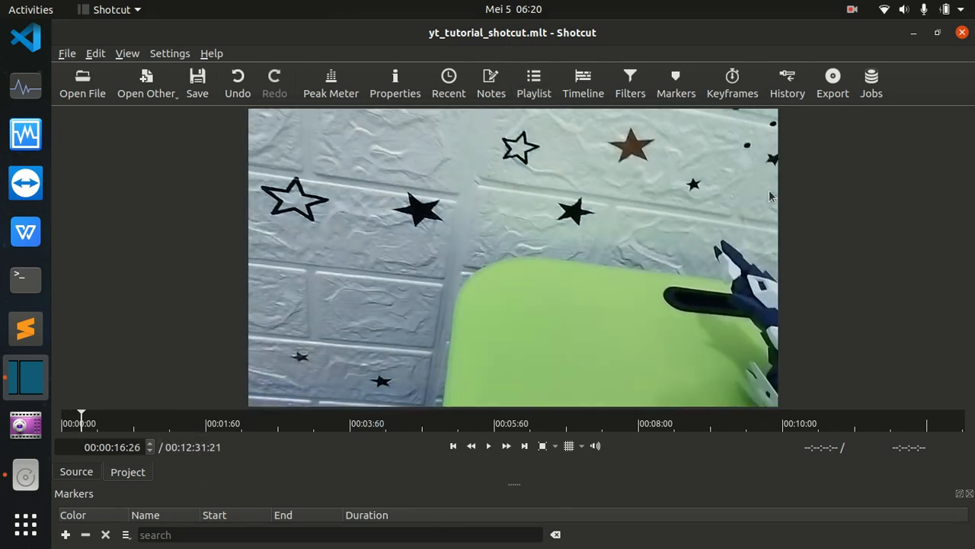
Show the export settings and choose Timeline as the source of the export.
left_click(833, 91)
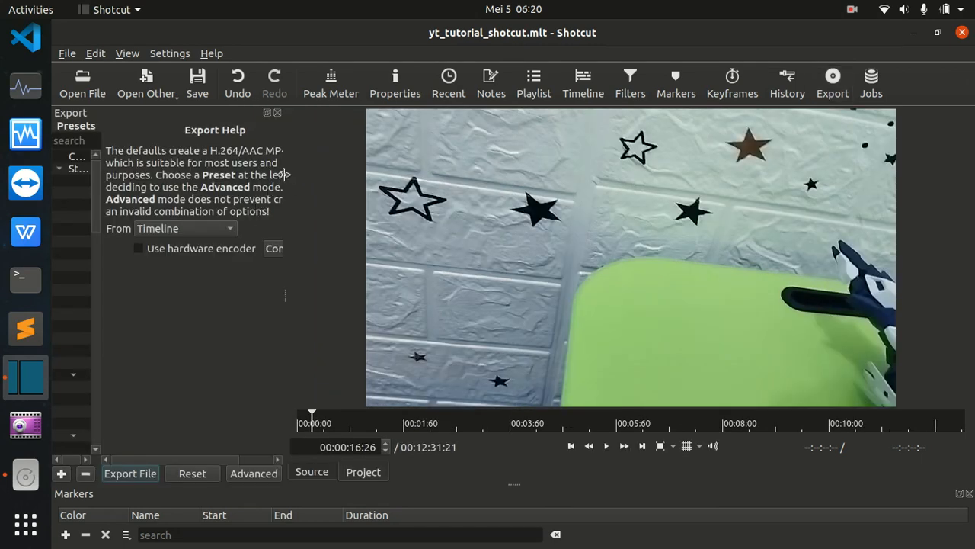
left_click(204, 230)
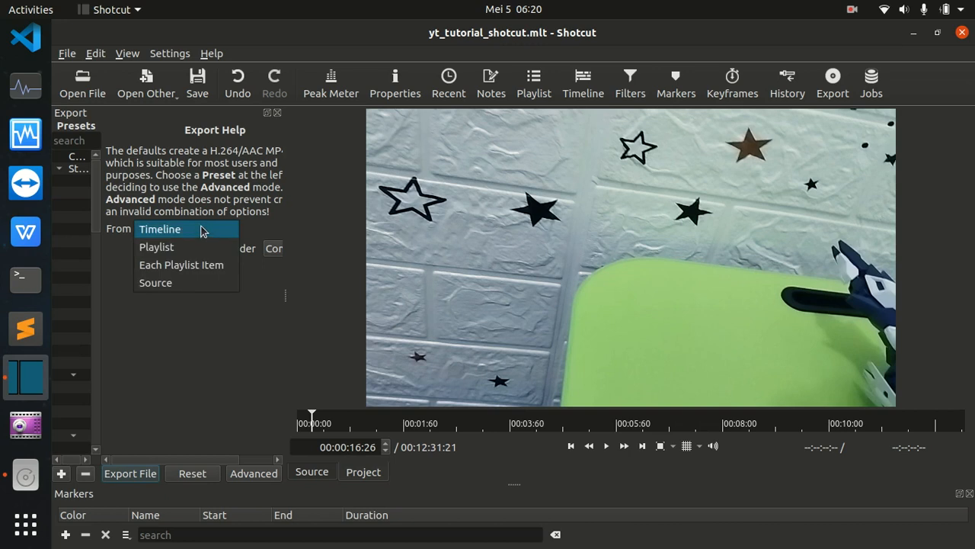
left_click(202, 229)
Begin a file export and choose the finish folder inside PROJECT_YT/yt_tutorial_shotcut as its destination.
left_click(131, 474)
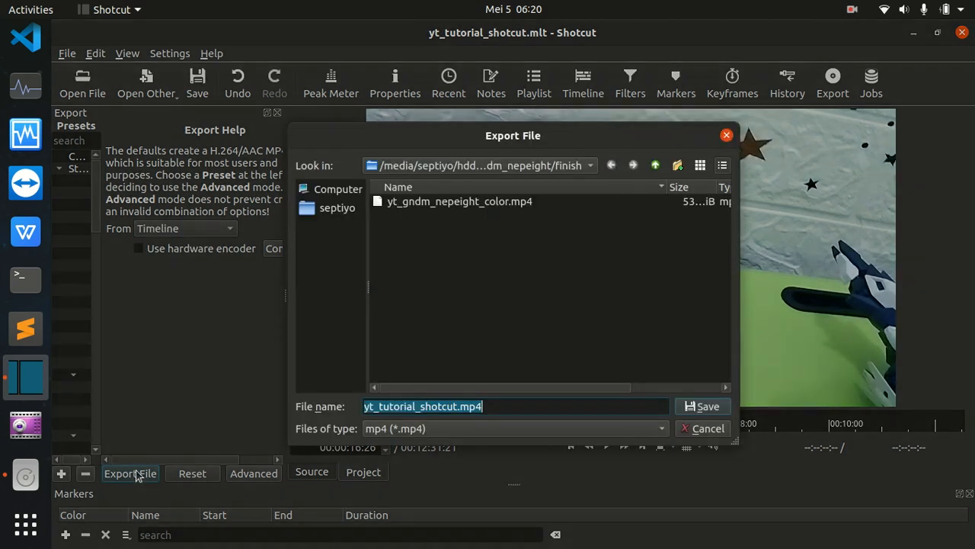
left_click(656, 165)
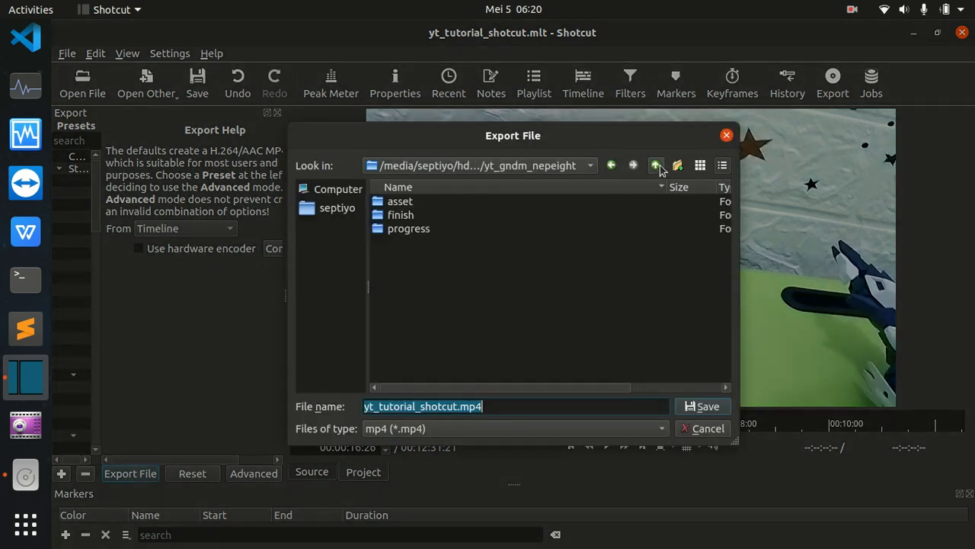
left_click(655, 165)
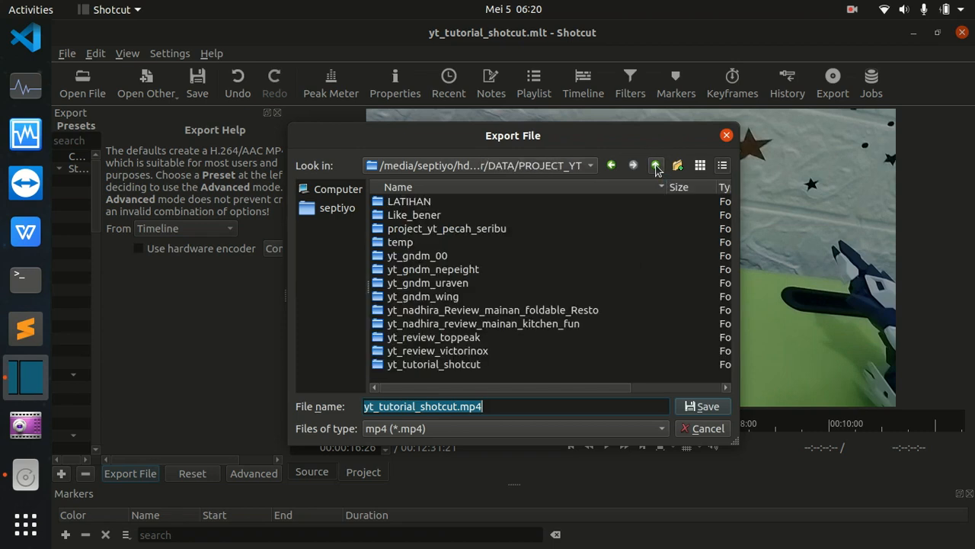
double_click(435, 365)
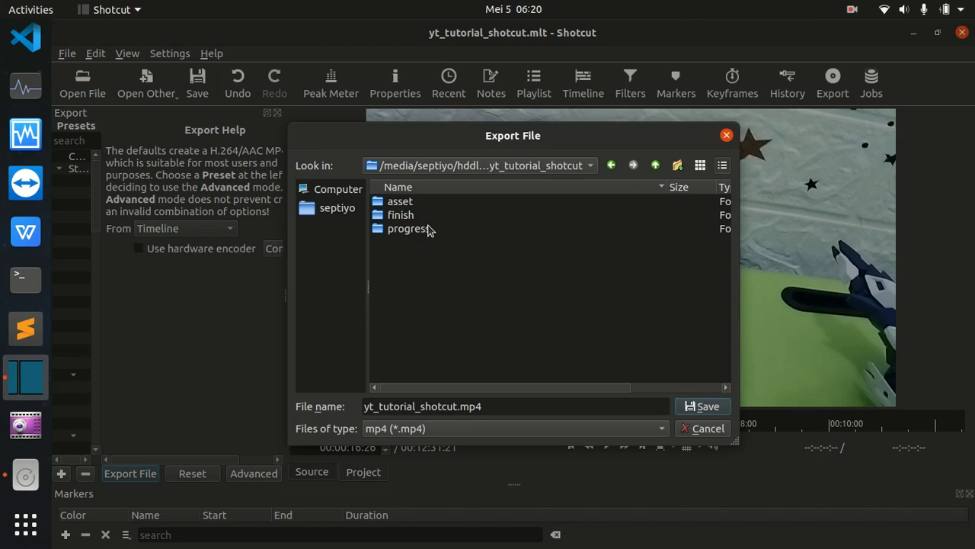
double_click(410, 217)
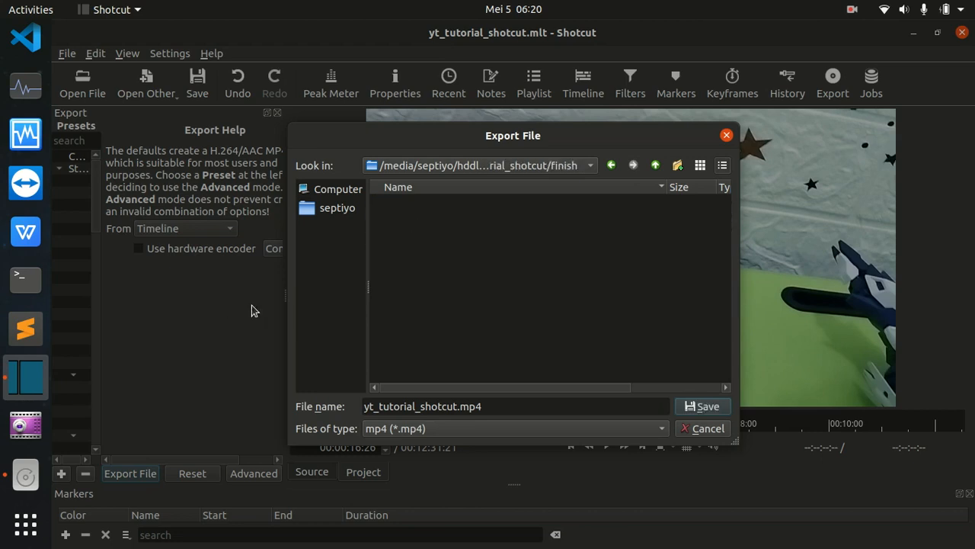
Name the export file yt_tutorial_shotcut_tes.mp4 and save it to start the export job.
left_click(514, 408)
left_click(459, 408)
type("_tes")
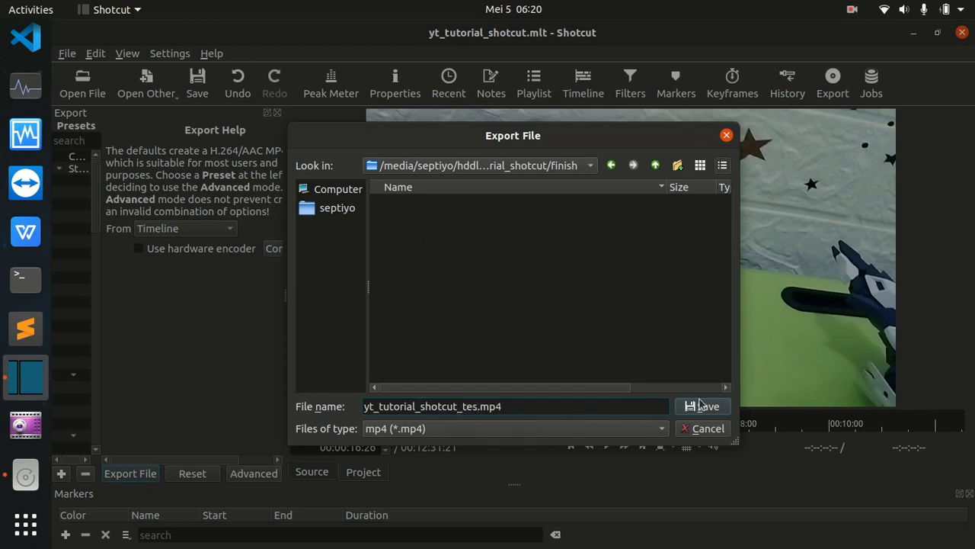
left_click(693, 408)
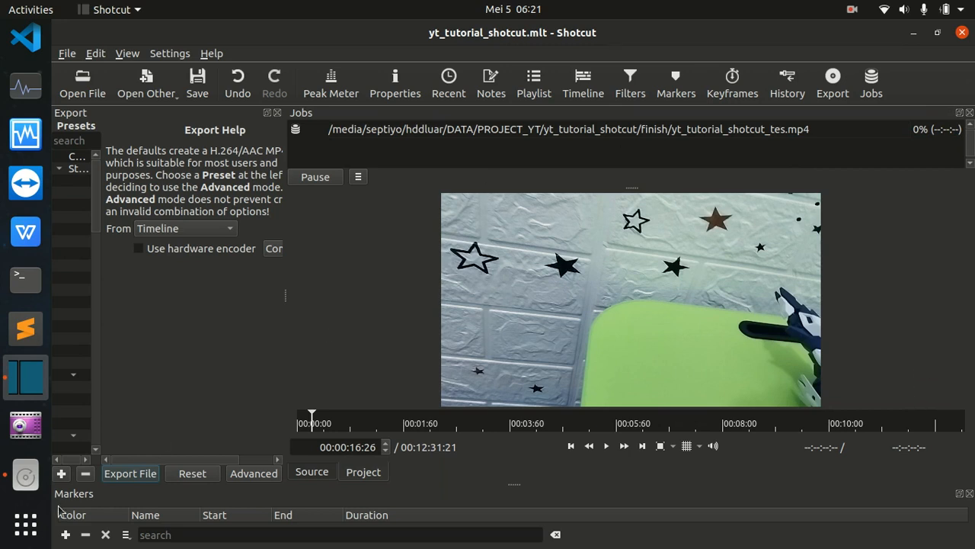
Switch to the Files app, check the yt_tutorial_shotcut/finish folder for the exported video, and minimize the file manager.
left_click(27, 477)
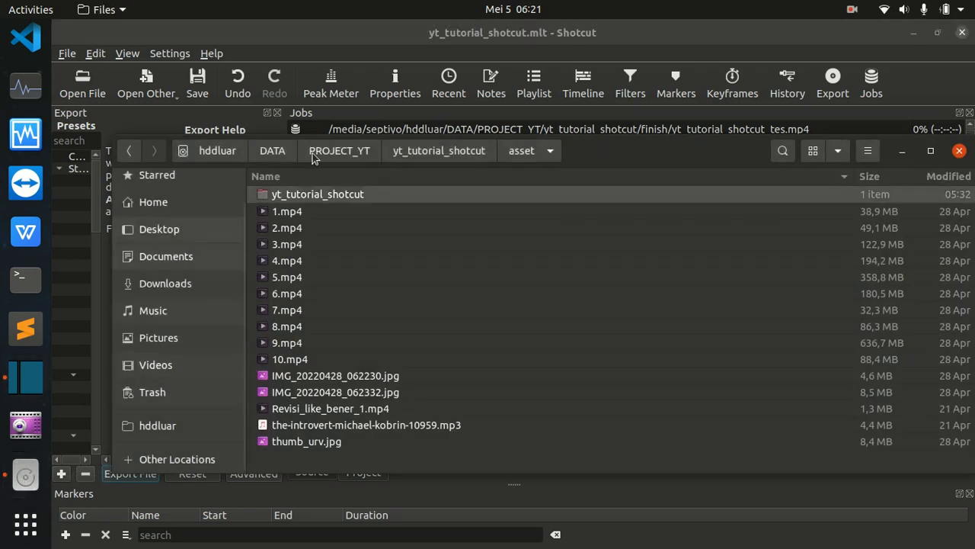
left_click(444, 156)
left_click(284, 218)
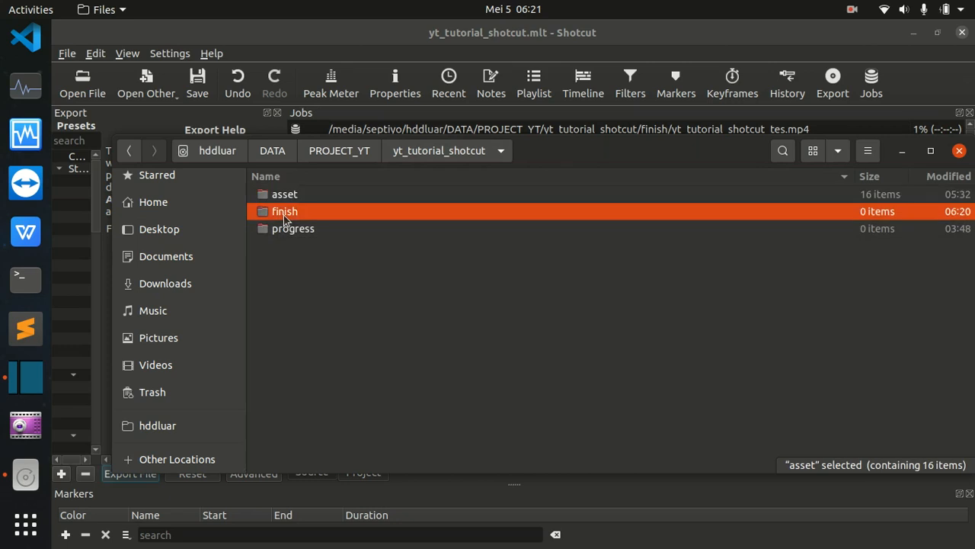
double_click(284, 214)
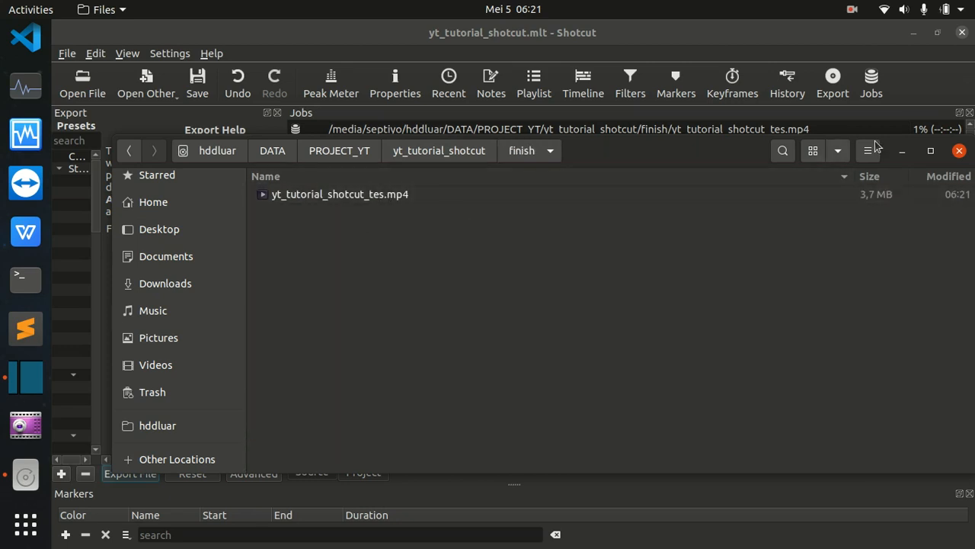
left_click(910, 158)
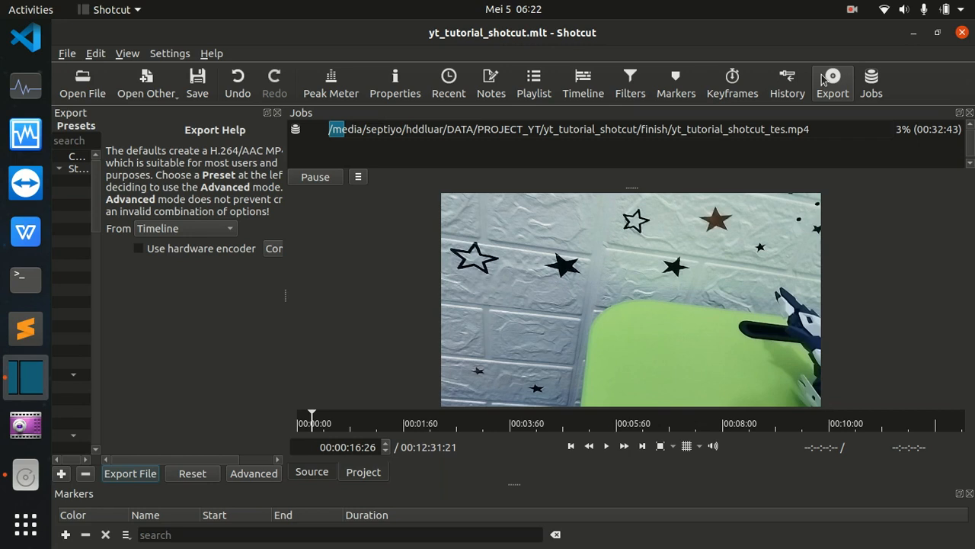
left_click(854, 11)
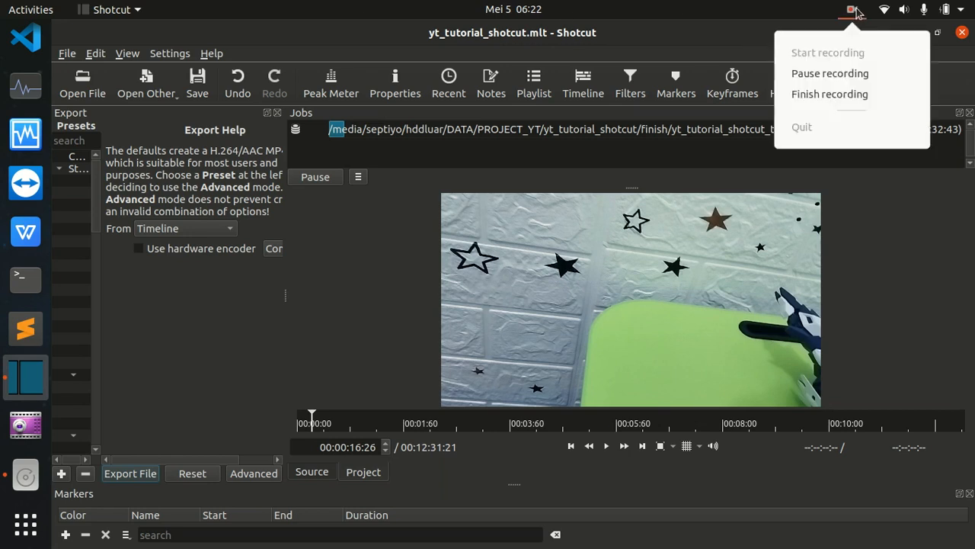
left_click(830, 95)
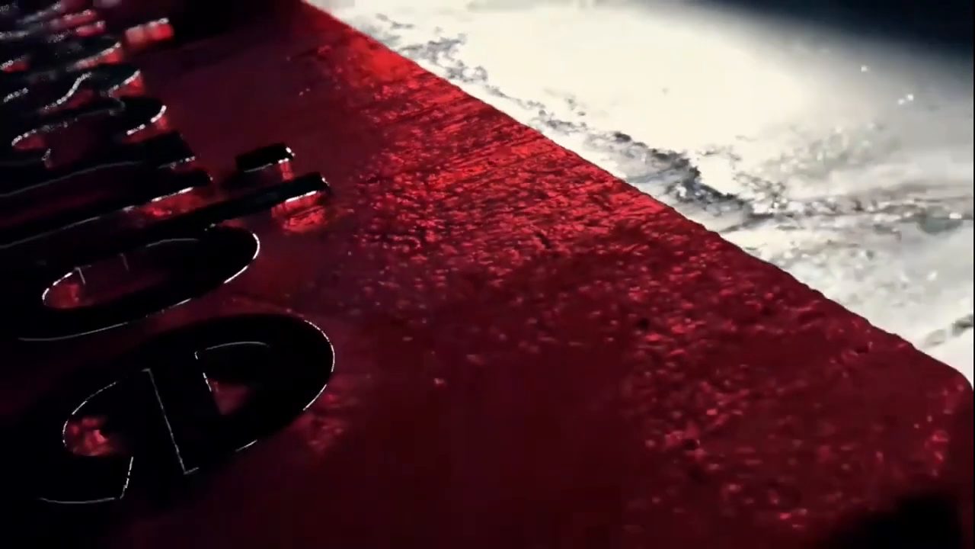